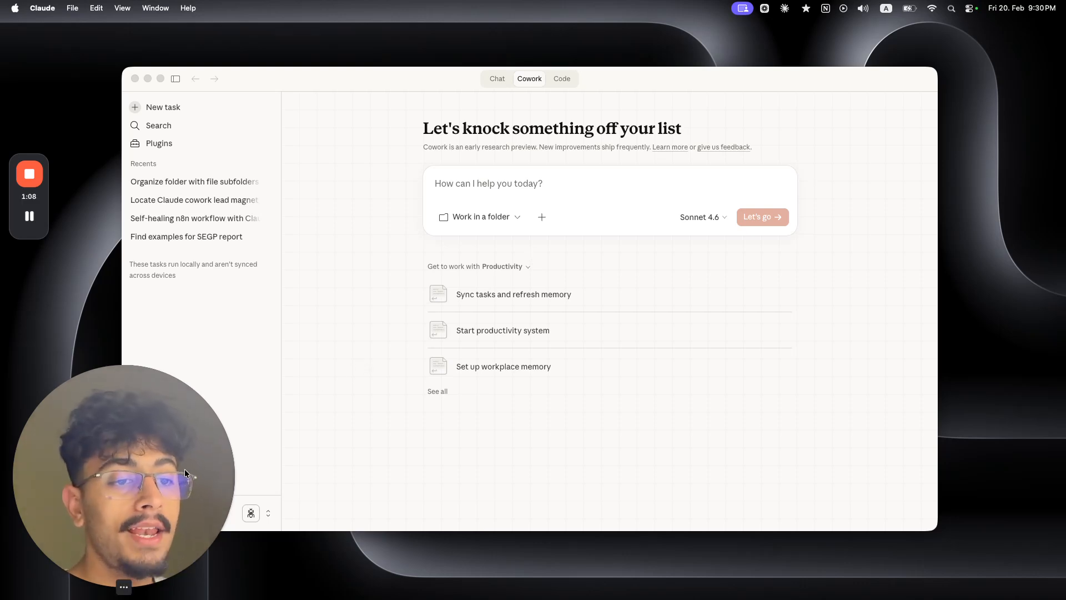
click(109, 588)
click(377, 375)
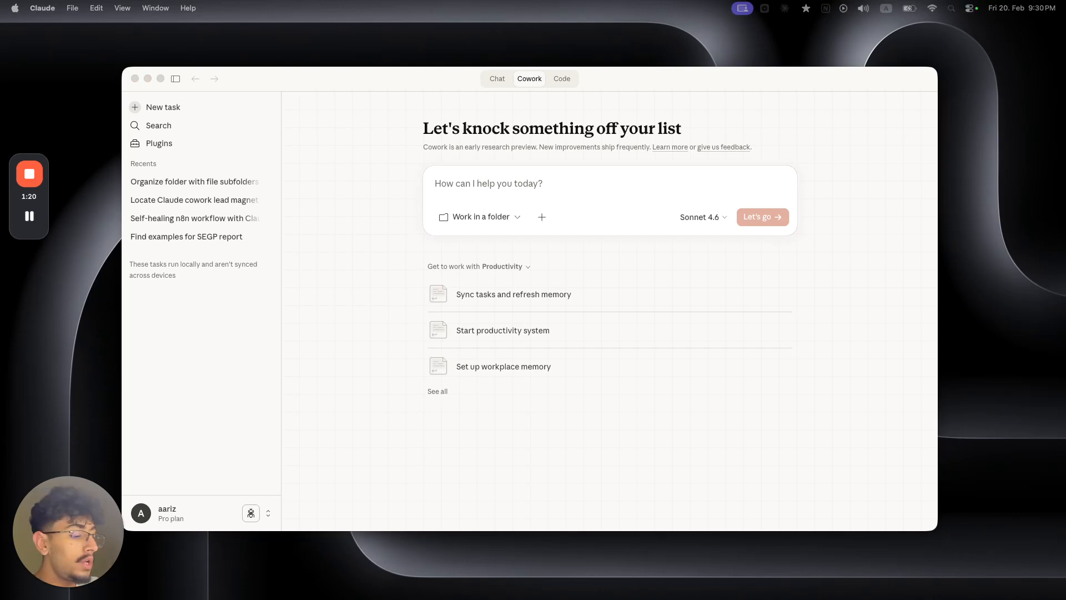
Switch to Chrome and open the Download Claude page from the "claude desktop install" search results.
drag(0, 28, 512, 80)
click(512, 83)
scroll(422, 383, down, 1)
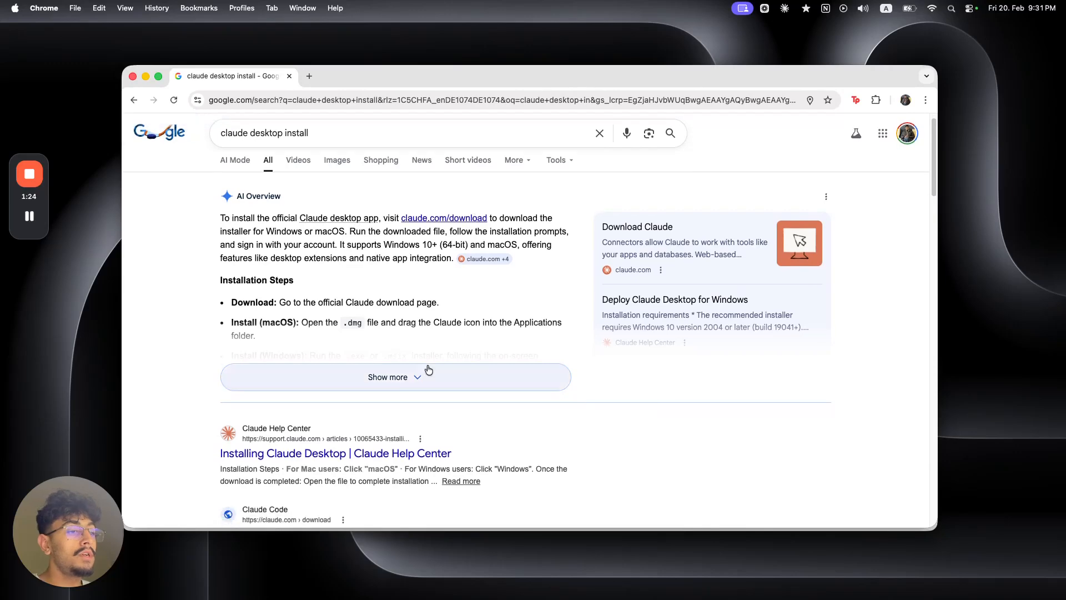
click(421, 383)
scroll(422, 333, down, 2)
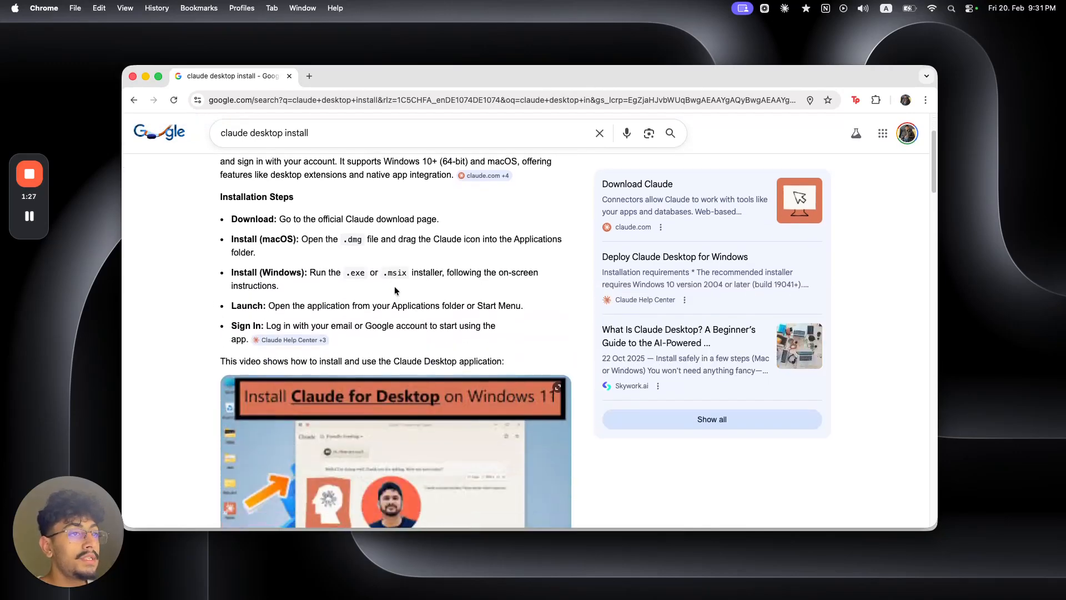
scroll(364, 248, down, 5)
scroll(364, 249, down, 10)
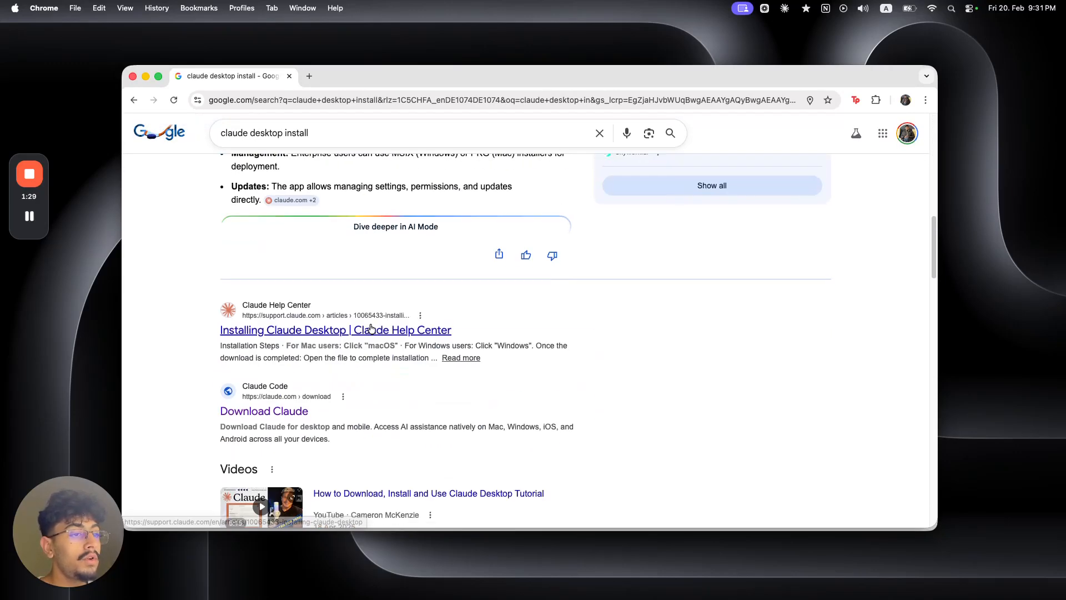
click(304, 410)
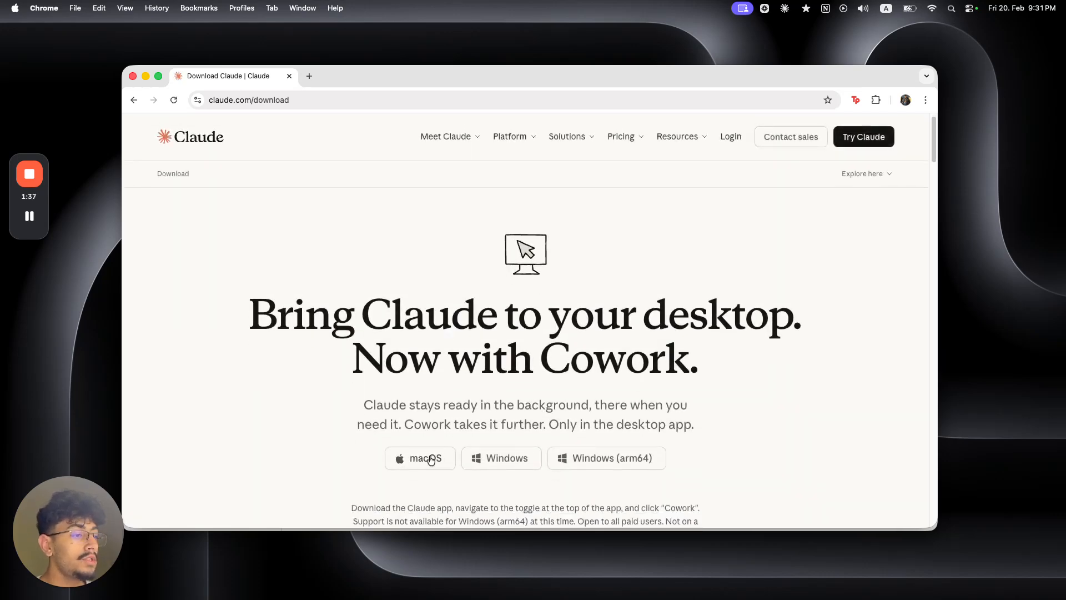
Start downloading the macOS version of Claude and check it in the recent download history.
scroll(464, 368, down, 4)
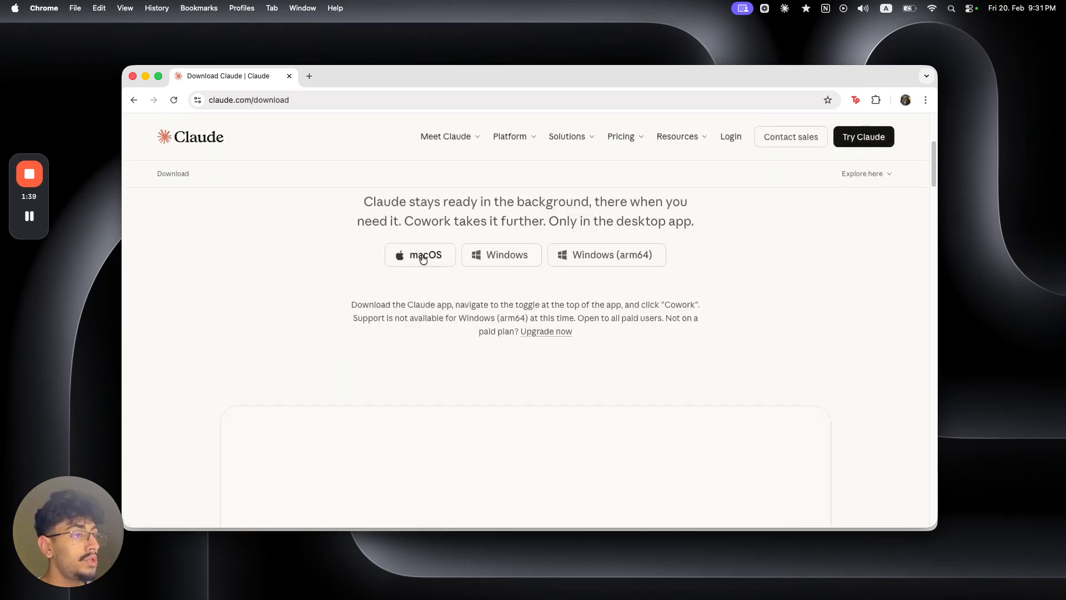
click(423, 257)
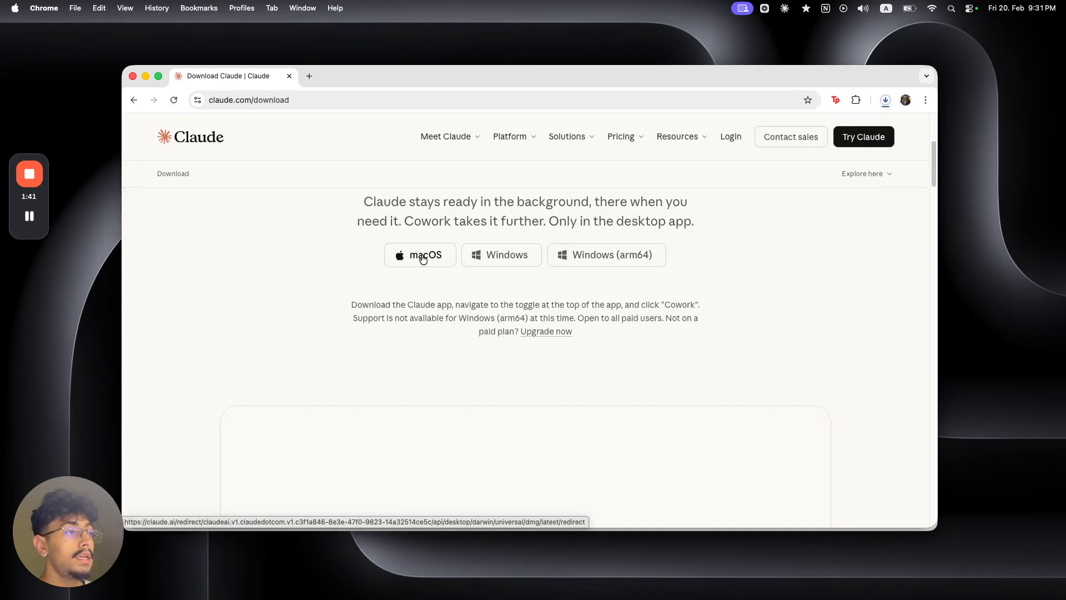
click(885, 100)
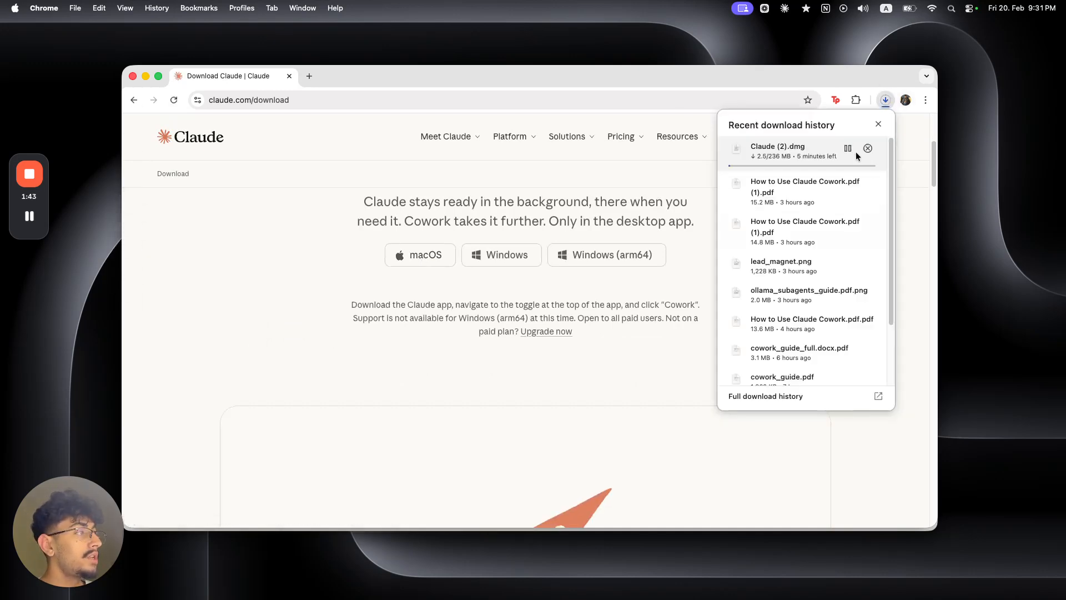
mouse_move(848, 147)
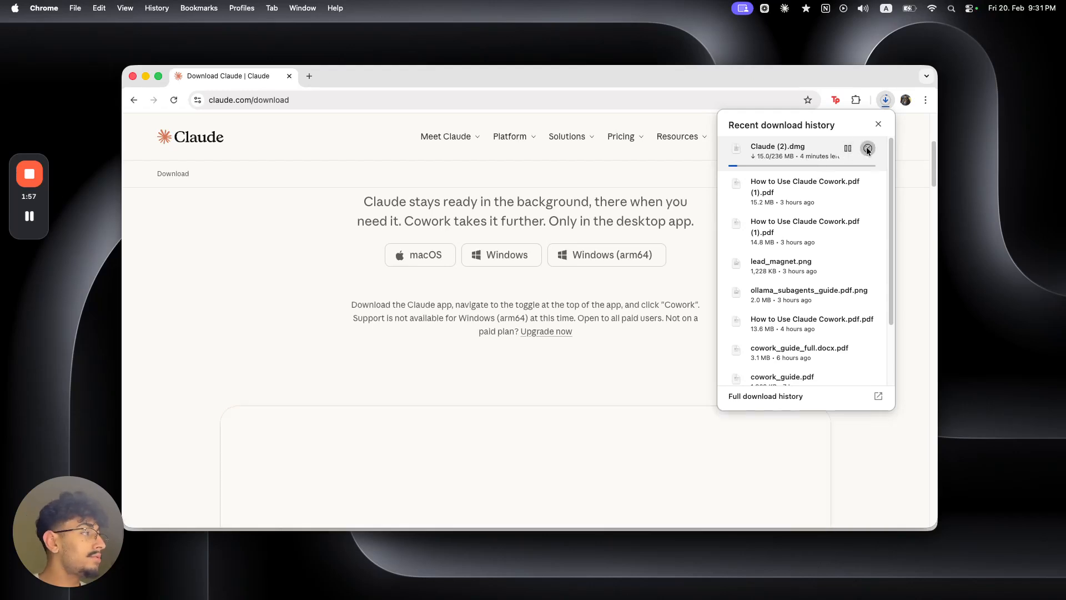
Cancel the Claude (2).dmg download and close the browser window.
click(868, 149)
click(687, 118)
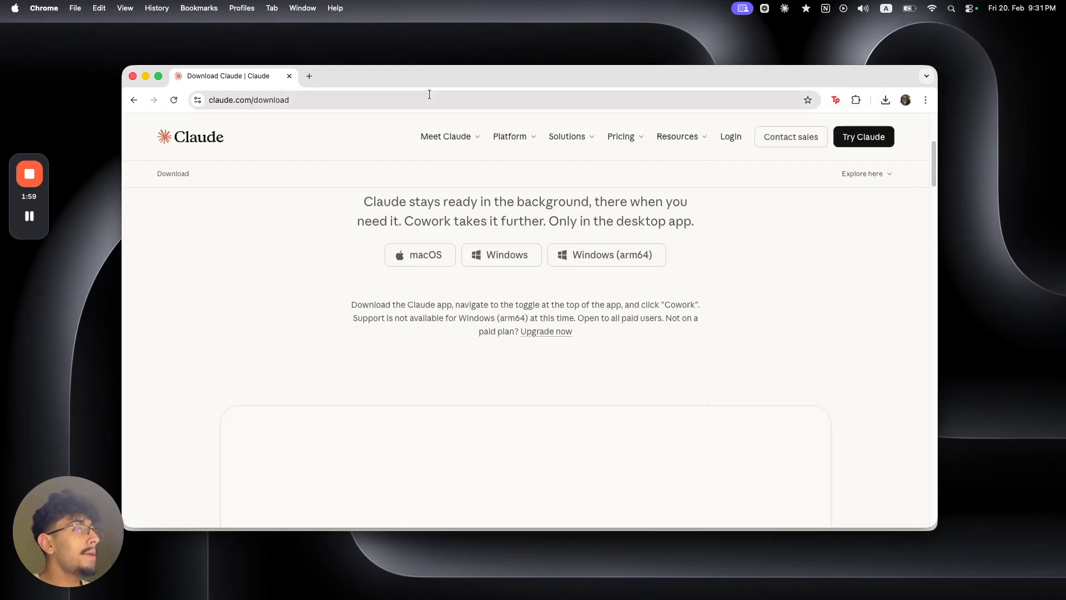
click(132, 77)
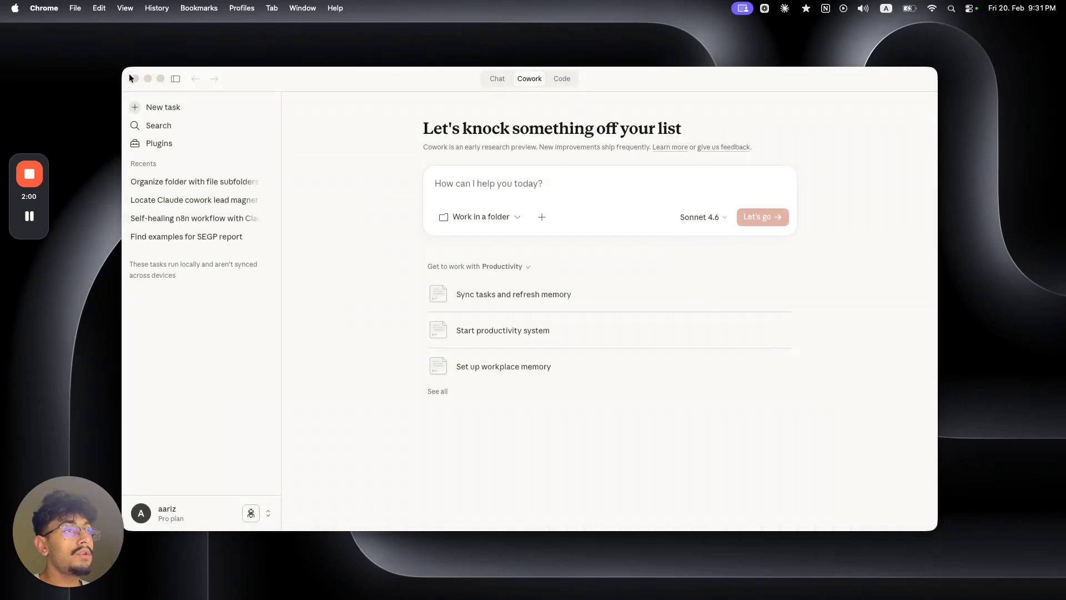
Switch Claude to Chat mode and hide the sidebar.
click(512, 83)
click(176, 81)
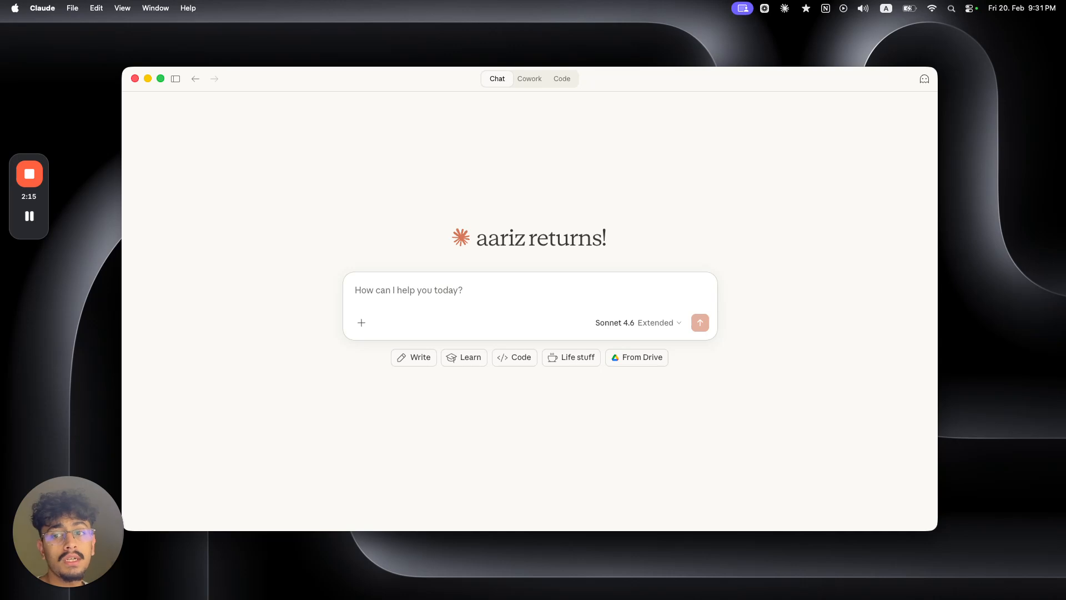
key(super+space)
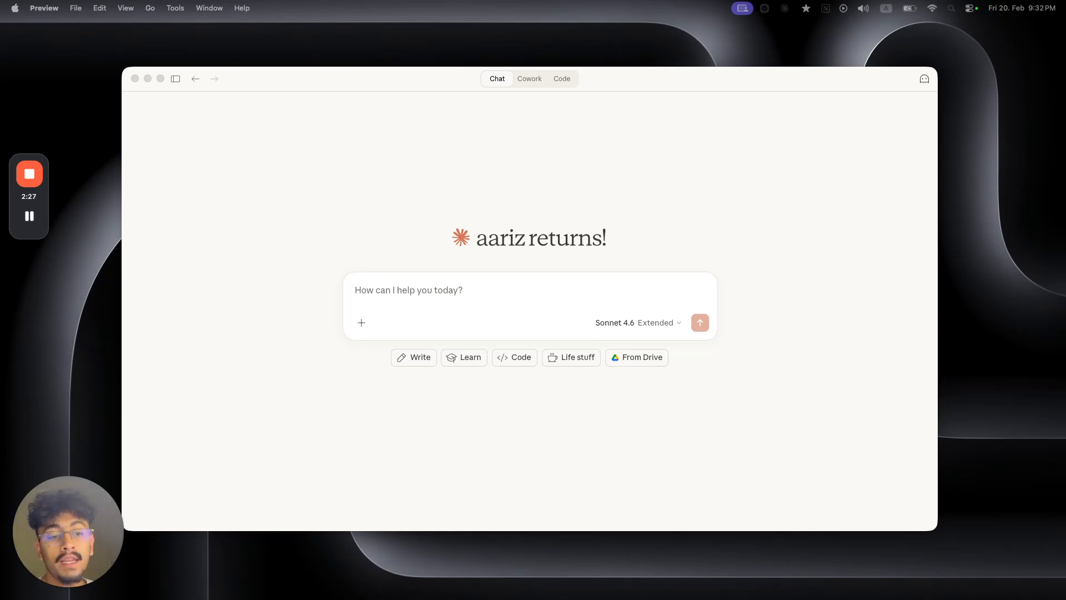
click(613, 128)
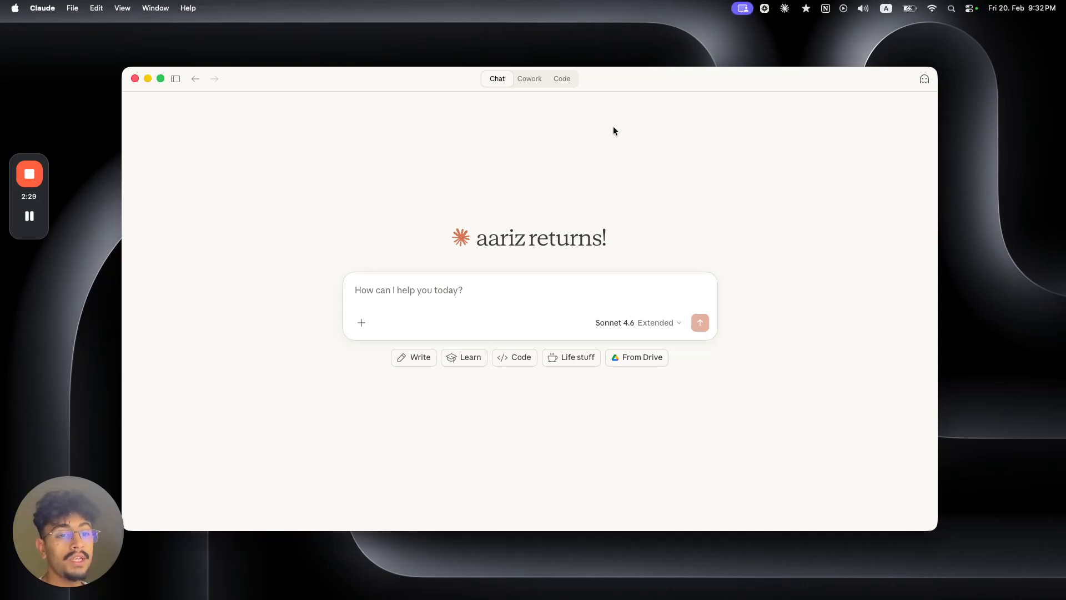
Switch Claude to Cowork mode and show the sidebar.
click(525, 79)
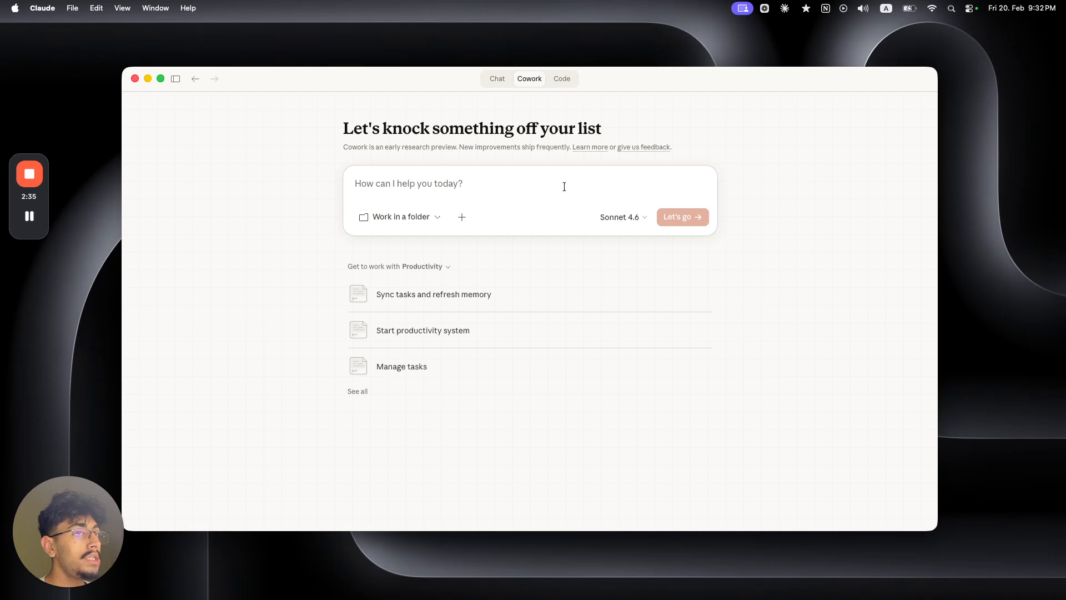
click(175, 78)
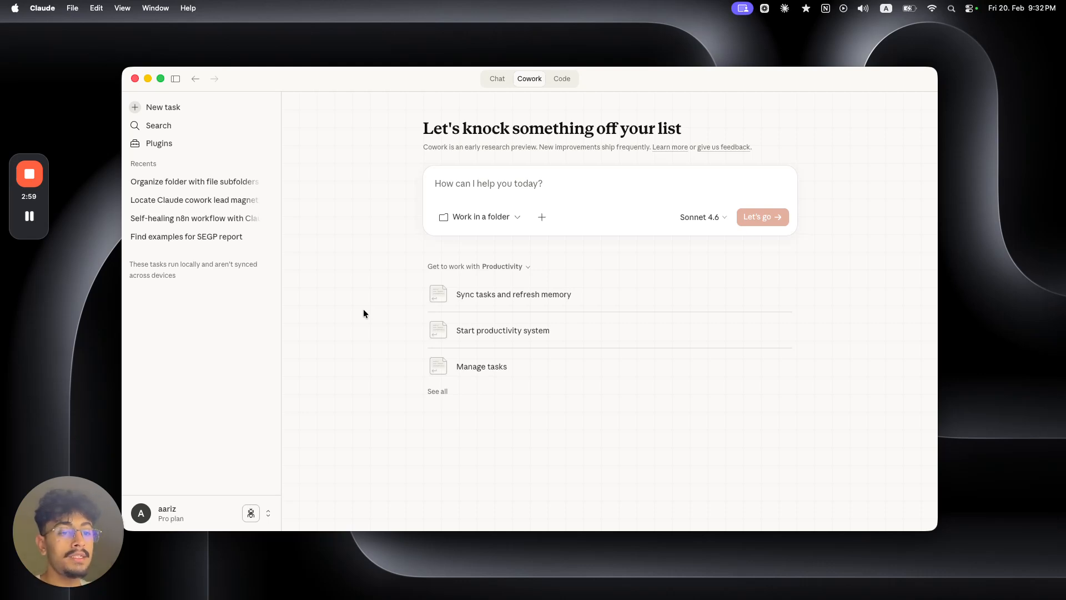
Examine the working-folder choices and the options for adding files, projects, connectors and plugins to a task.
click(500, 216)
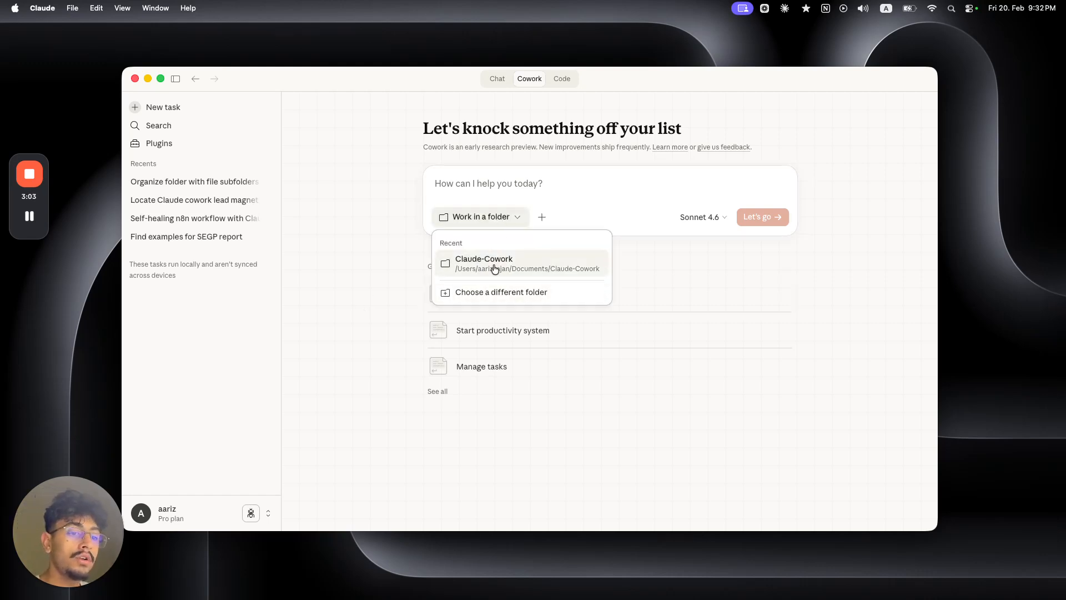
click(515, 407)
click(518, 220)
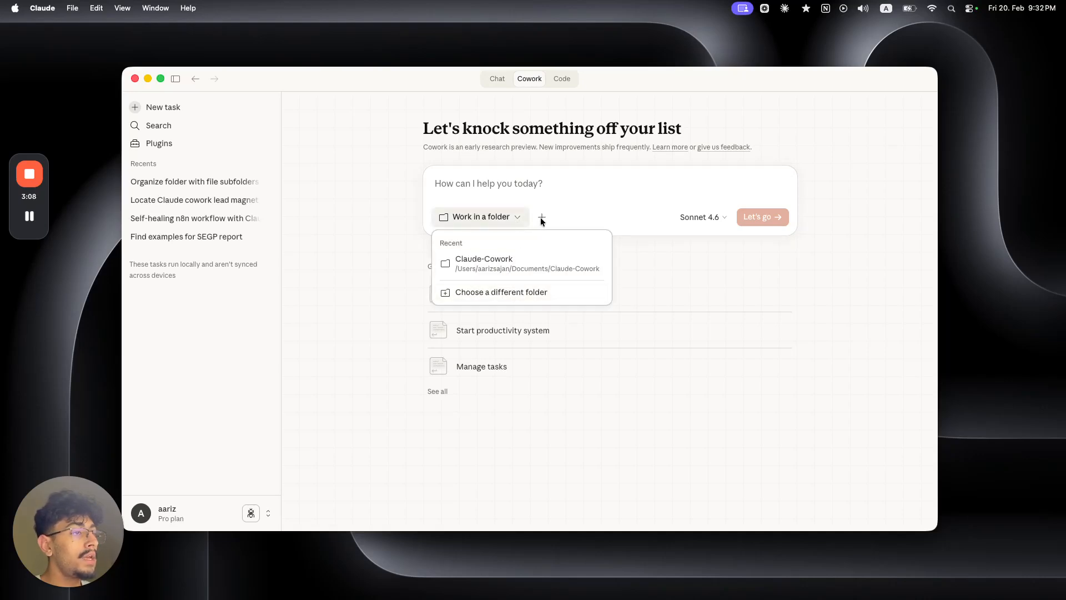
click(541, 218)
click(542, 218)
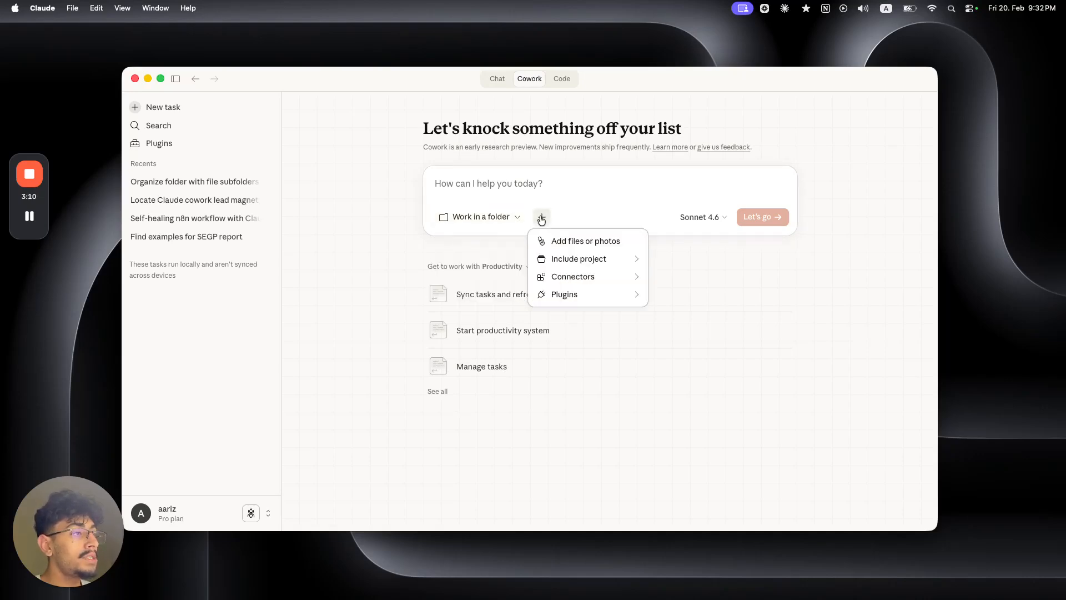
mouse_move(565, 282)
mouse_move(566, 258)
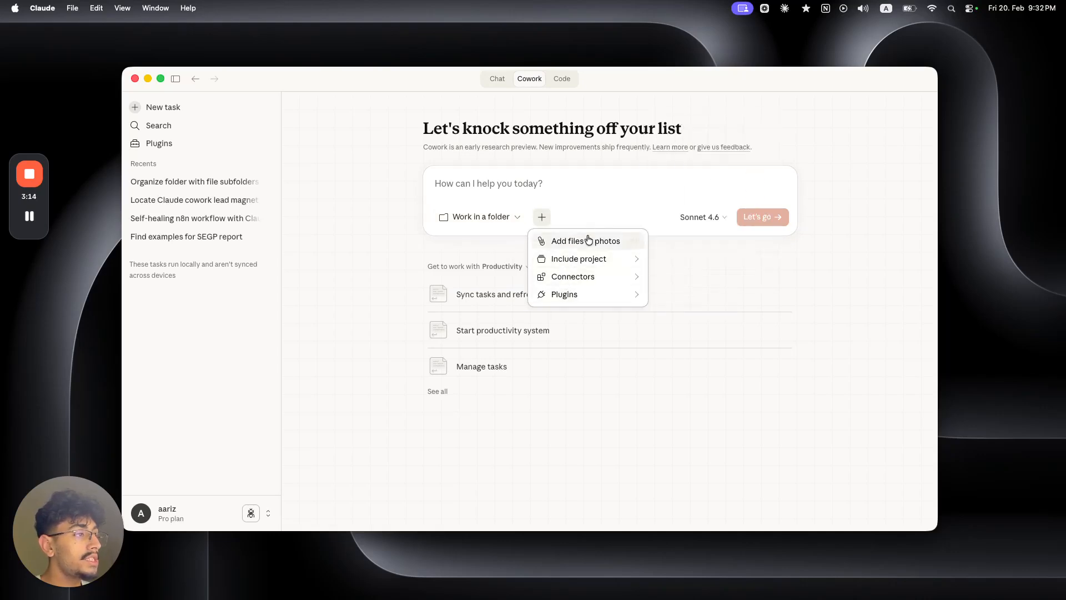
click(511, 215)
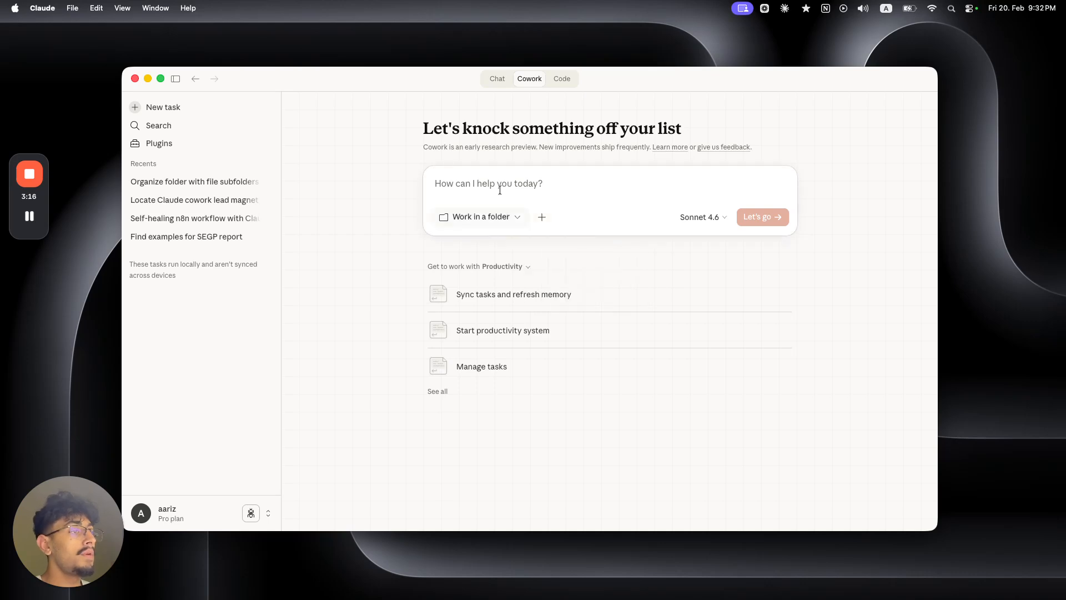
Choose a different working folder for the task and create a new folder named claude_cowork_yt inside the home folder.
click(475, 218)
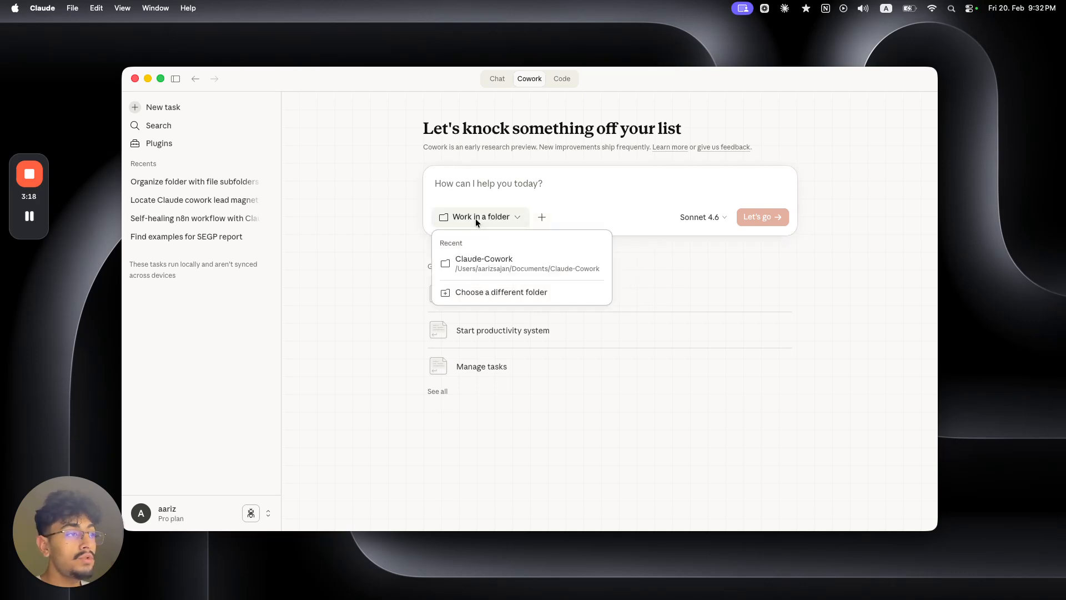
click(498, 291)
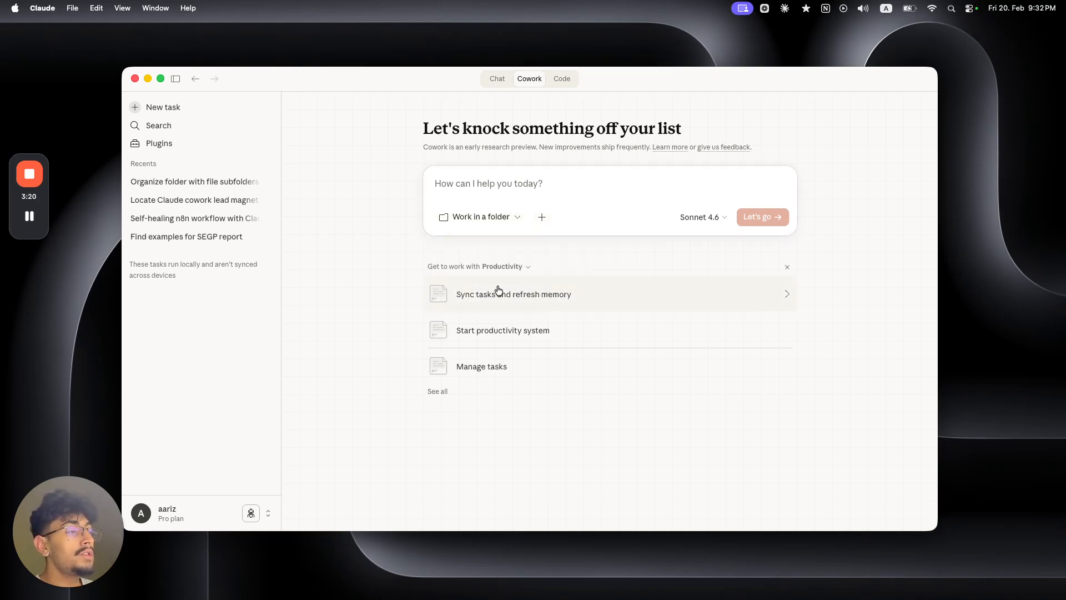
scroll(492, 274, down, 2)
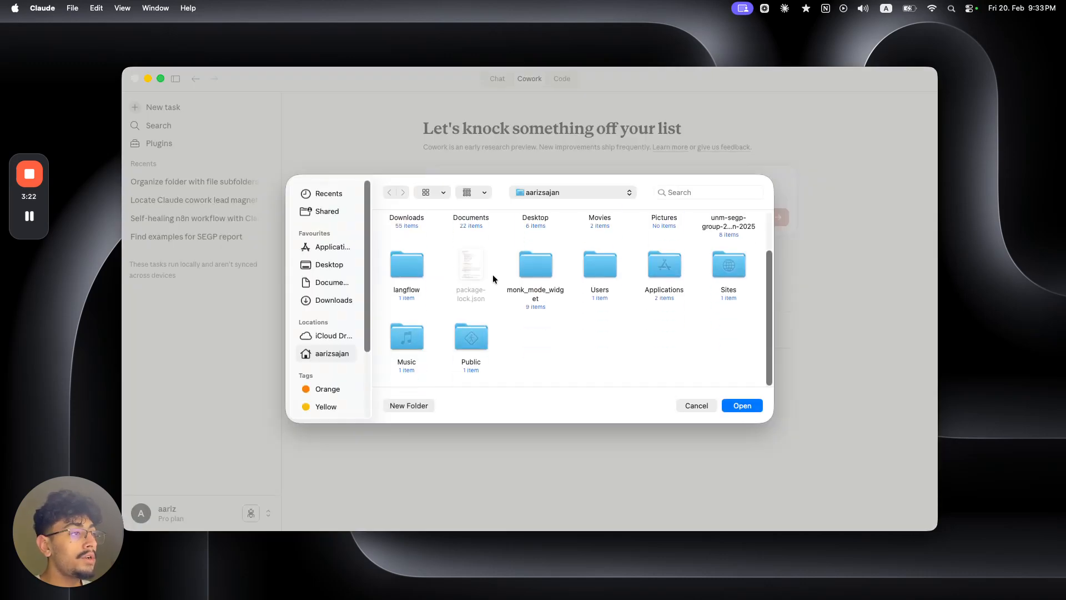
scroll(528, 274, up, 2)
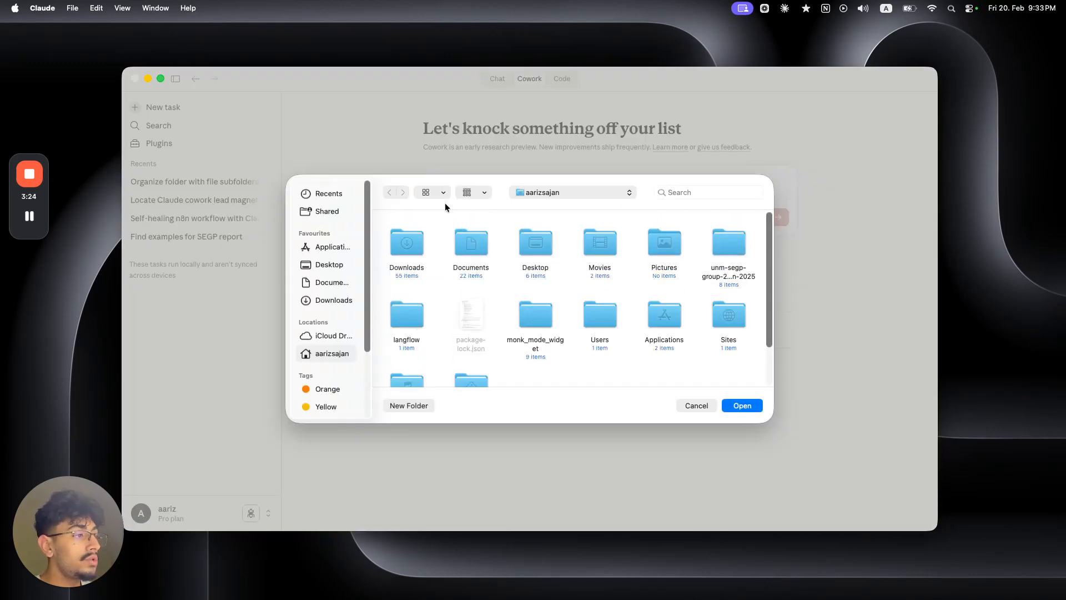
scroll(496, 322, down, 3)
right_click(544, 333)
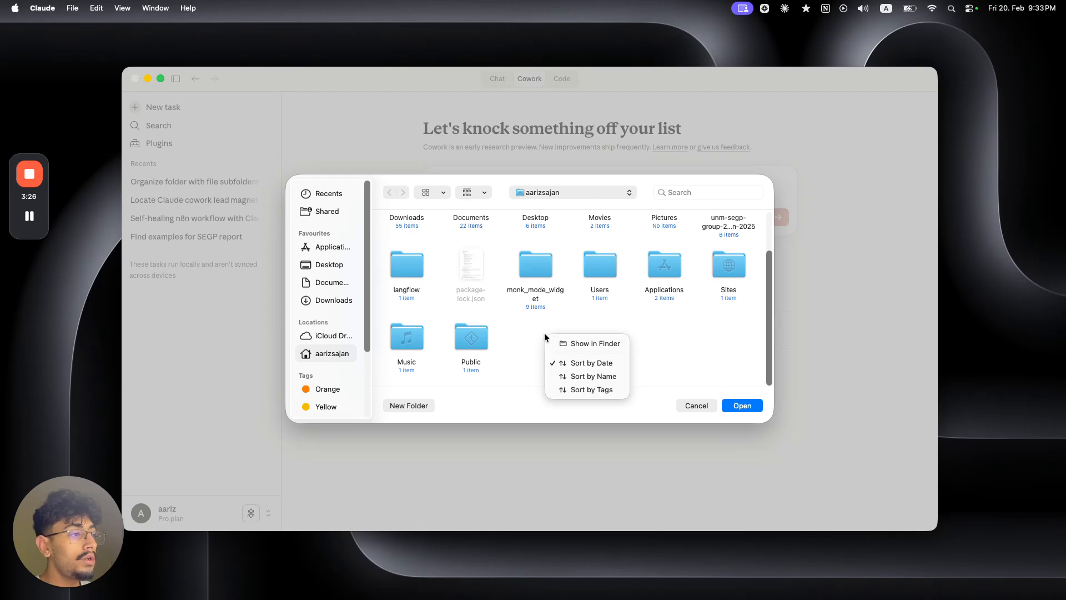
click(437, 400)
click(414, 405)
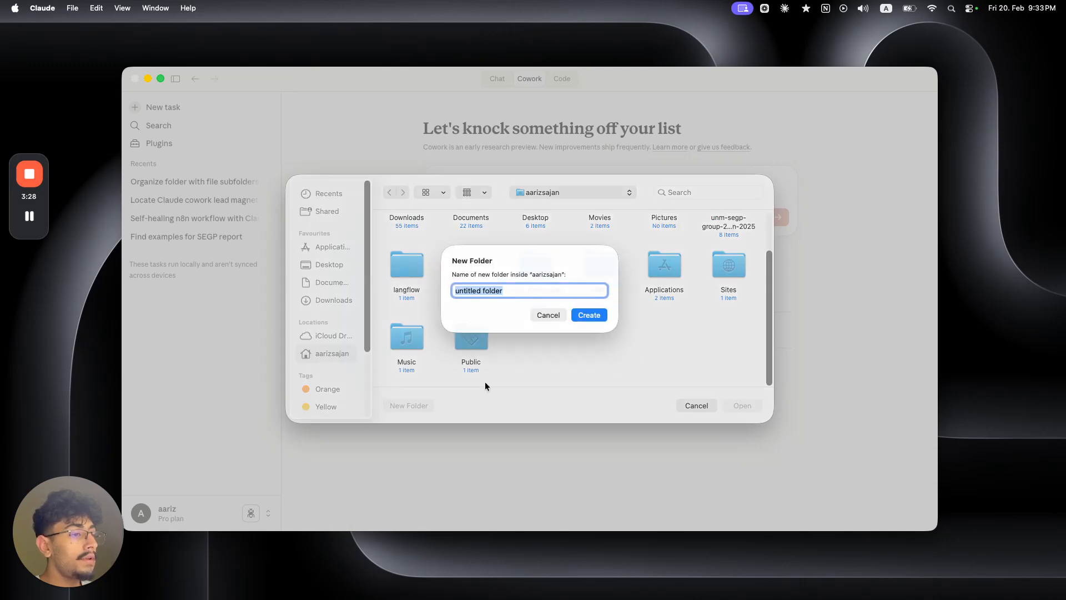
text(cla)
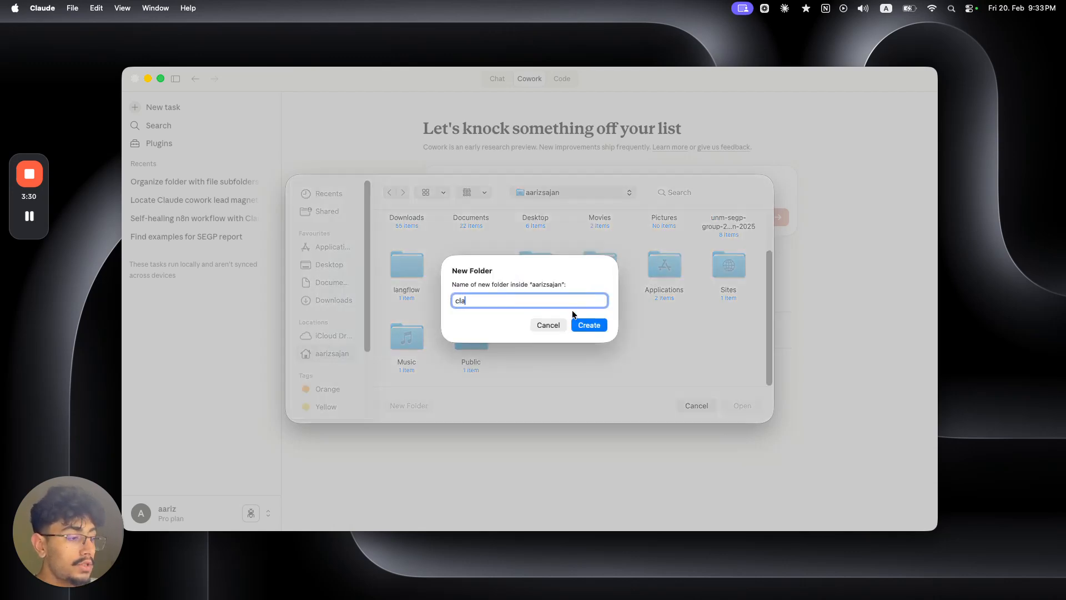
text(ude_cowo)
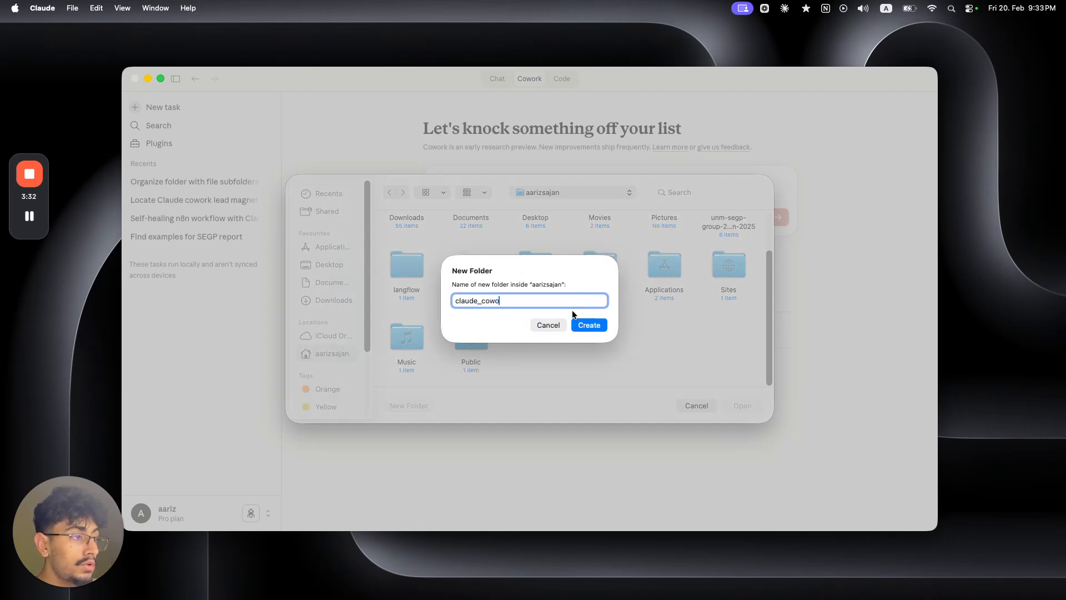
text(rk_yt)
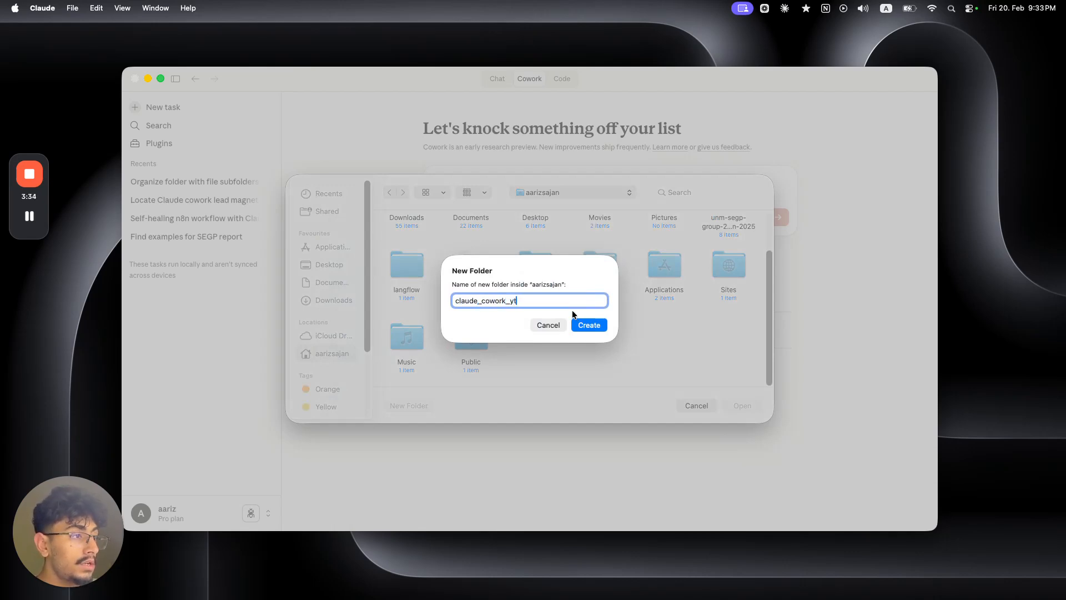
key(Return)
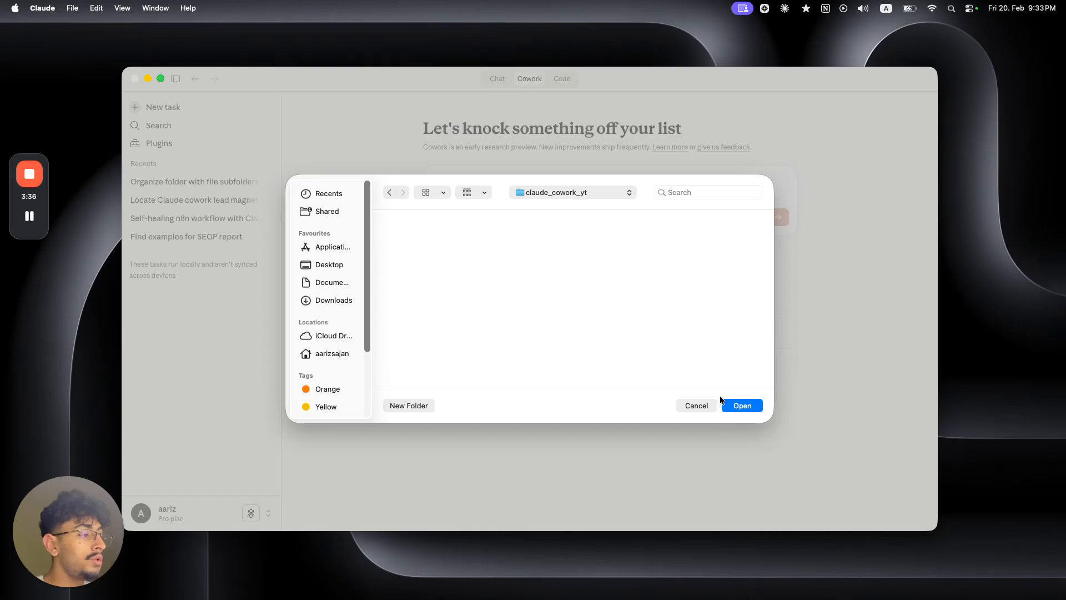
Set claude_cowork_yt as the task's working folder and always allow Claude to change its files.
click(733, 405)
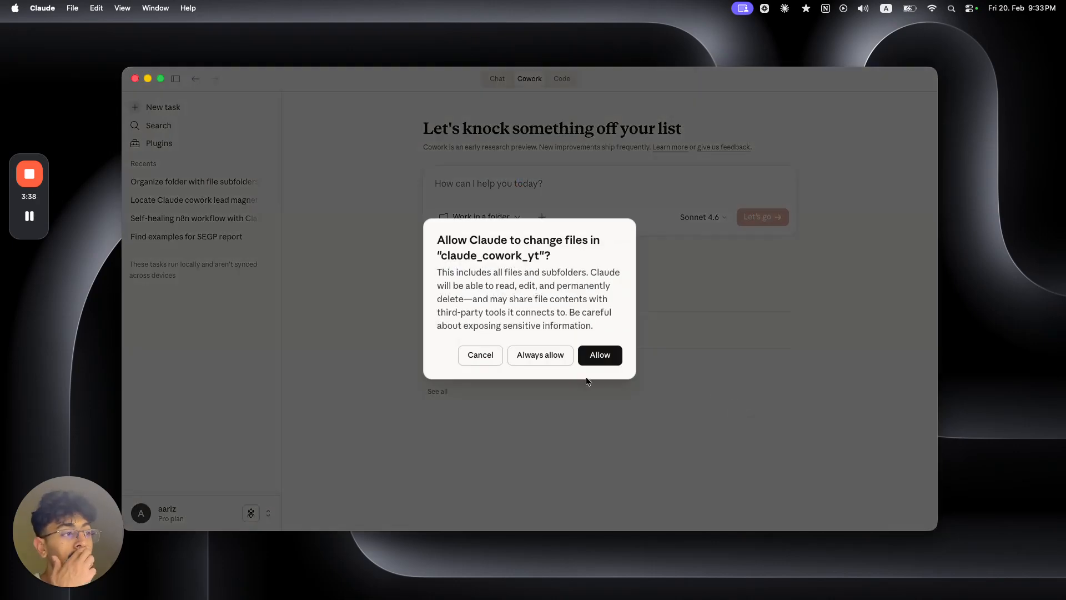
click(554, 364)
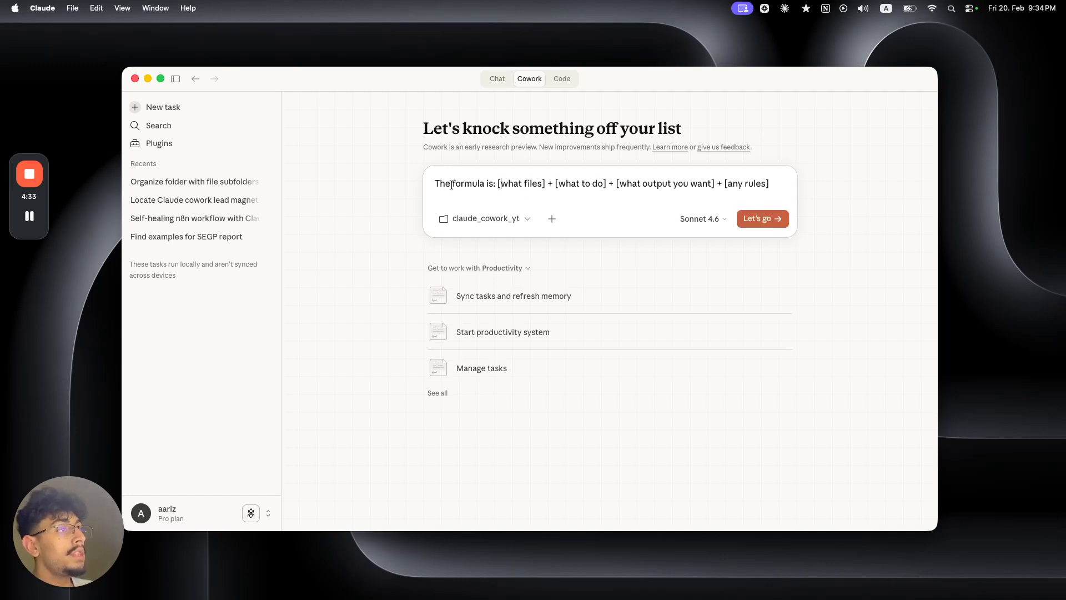
Examine the parts of the prompt formula: what files, what to do, what output you want, and any rules.
drag(451, 184, 765, 186)
click(515, 184)
click(618, 185)
click(701, 184)
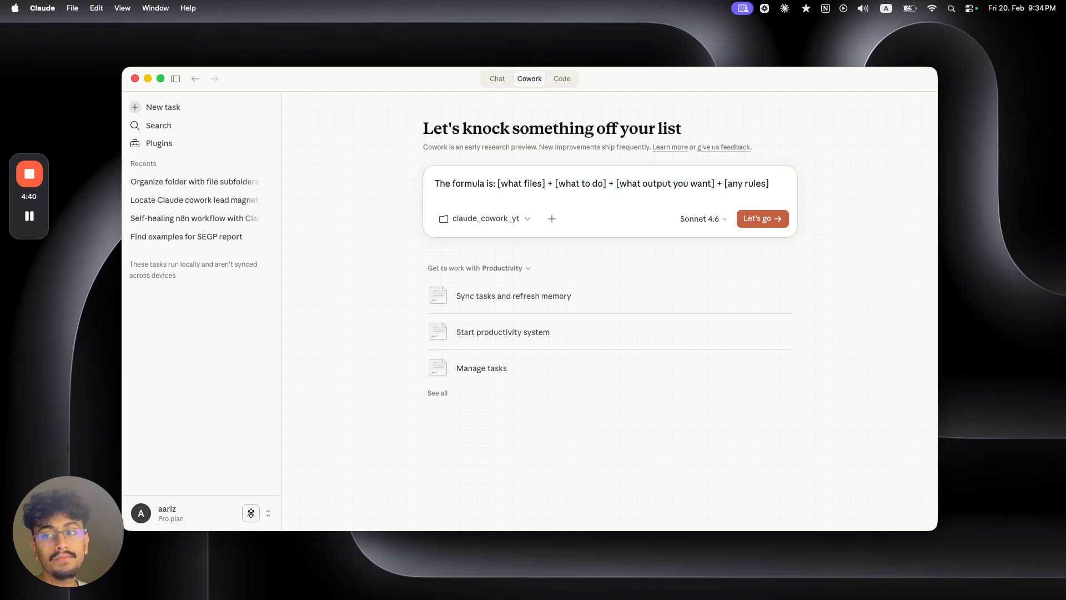
Remove claude_cowork_yt as the task's working folder.
click(487, 219)
click(489, 257)
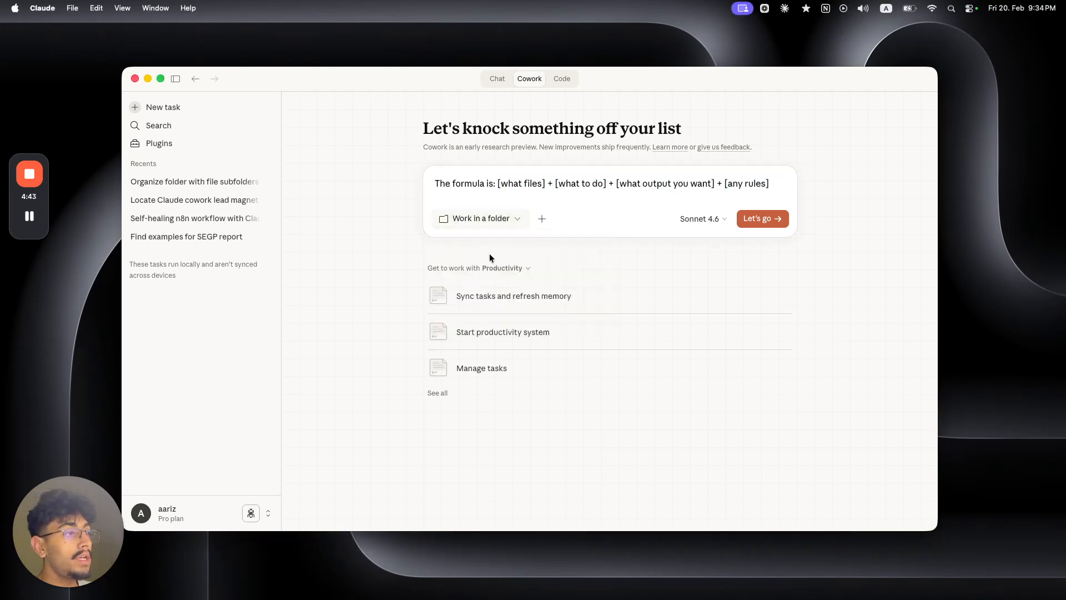
Set claude_cowork_yt as the task's working folder again.
click(490, 220)
click(498, 293)
scroll(496, 311, down, 2)
scroll(523, 345, up, 2)
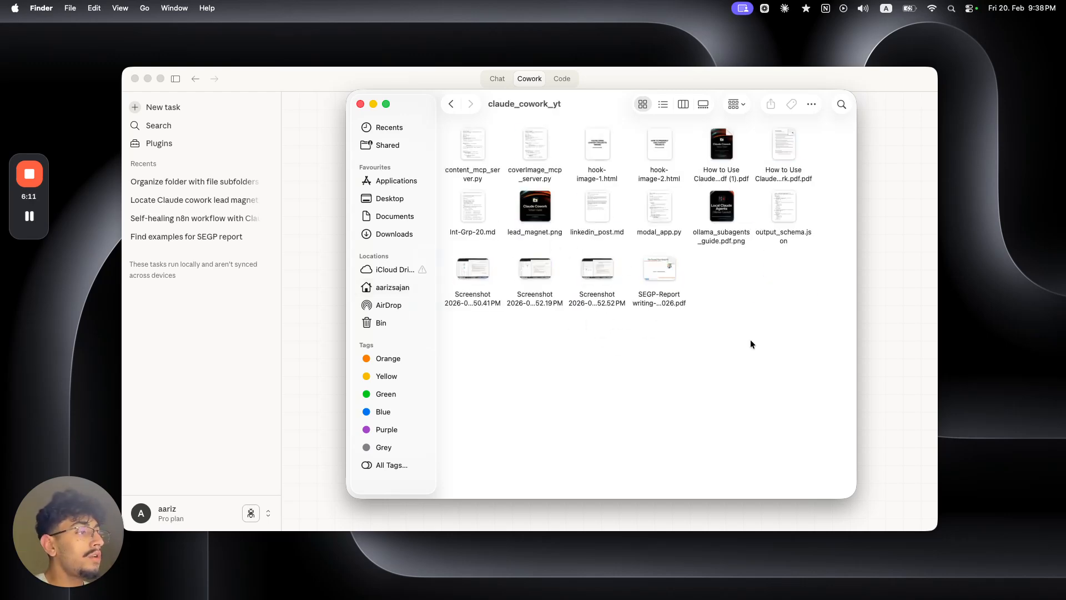
Examine the unsorted files in the claude_cowork_yt folder in Finder and close its window.
drag(771, 362, 468, 115)
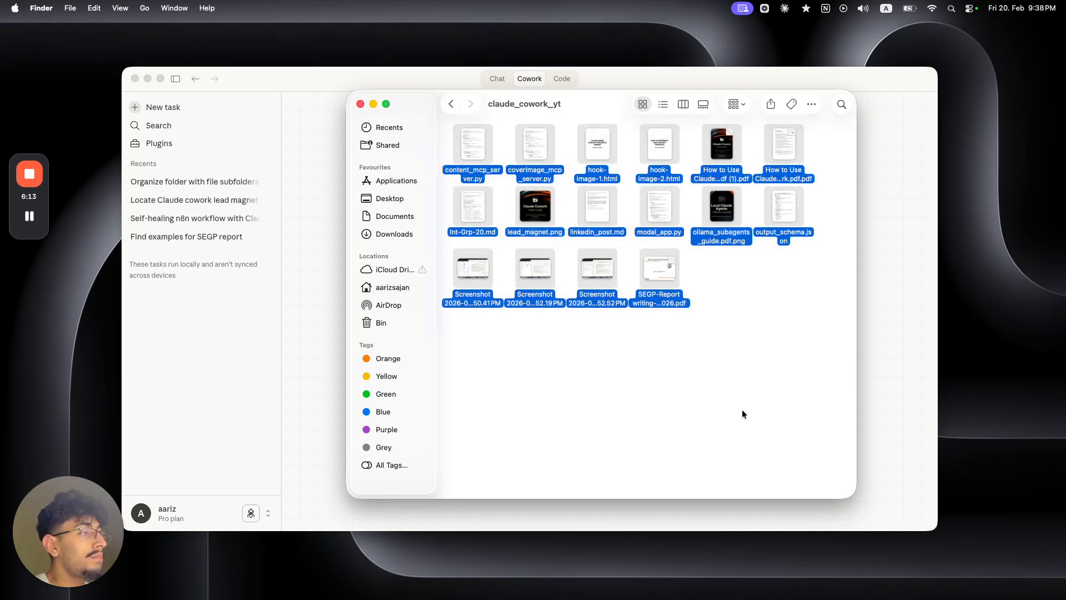
click(743, 414)
click(474, 148)
click(534, 149)
click(565, 246)
click(537, 202)
click(727, 314)
drag(721, 315, 612, 241)
click(752, 318)
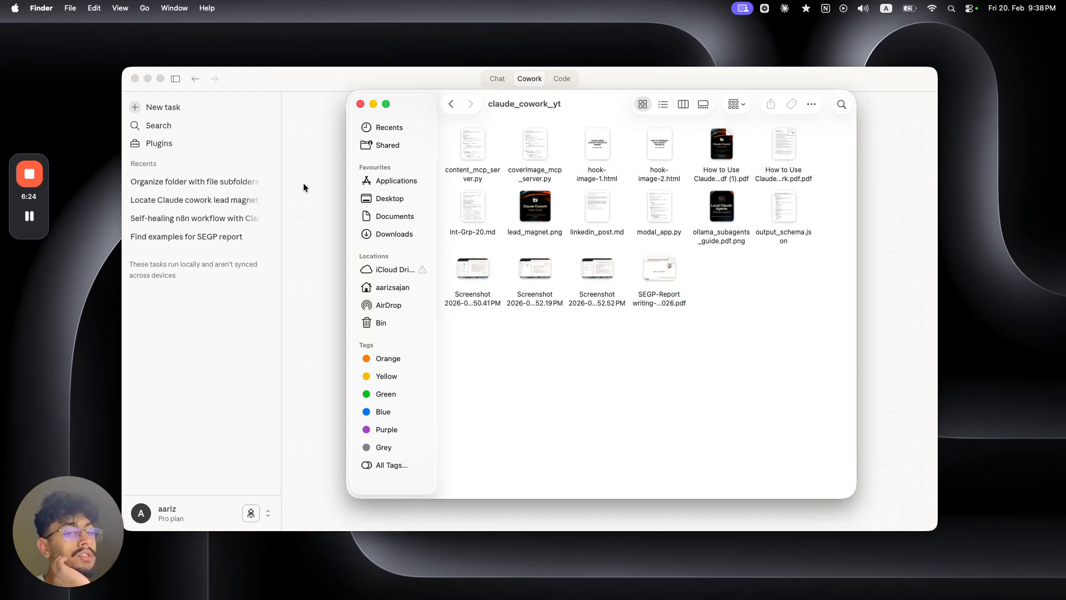
click(361, 103)
Replace the formula in the prompt with a description saying the folder contains pdfs, images, python and a bunch of other stuff.
click(565, 191)
double_click(561, 182)
triple_click(561, 182)
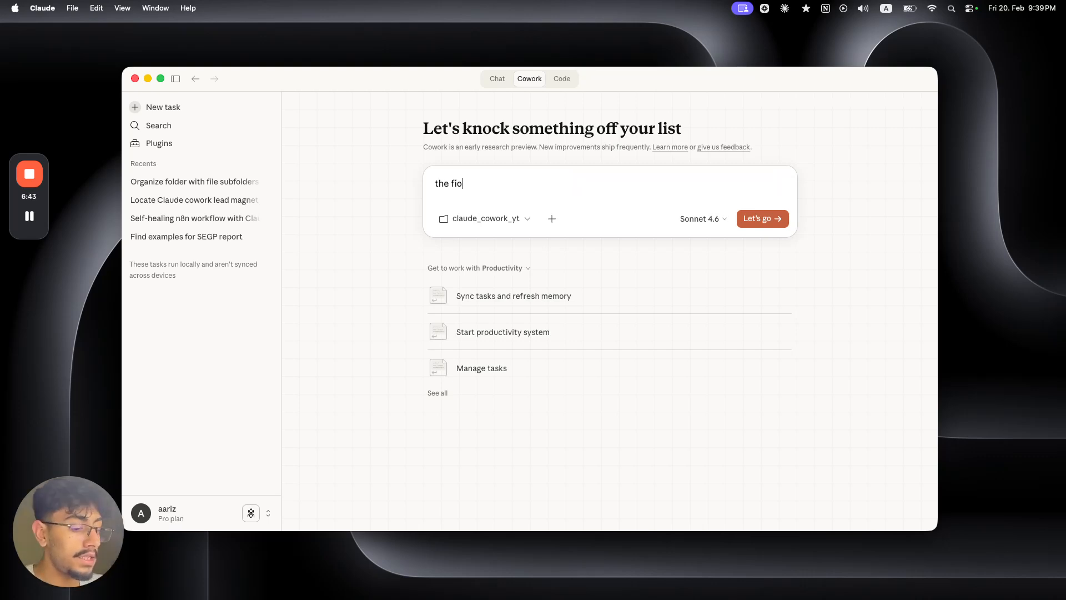
text(lder co)
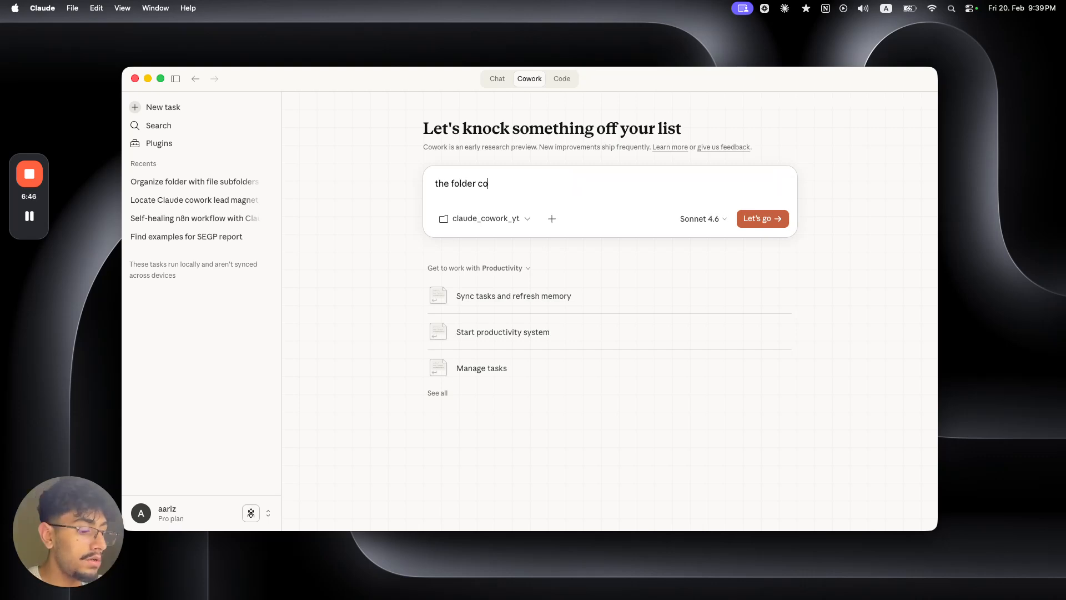
text(ntains pdfs,)
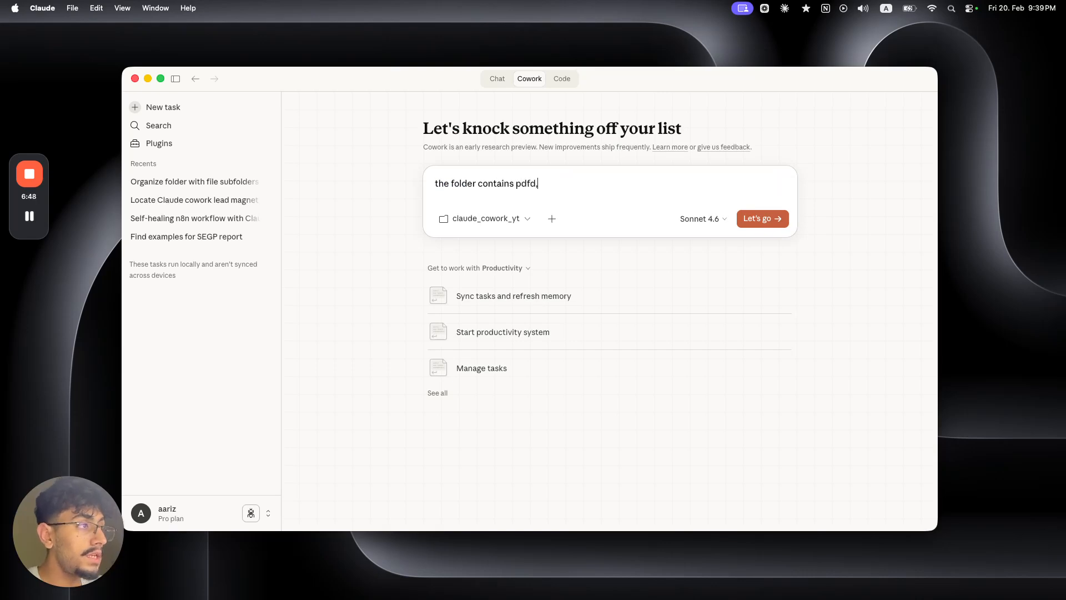
text( ima)
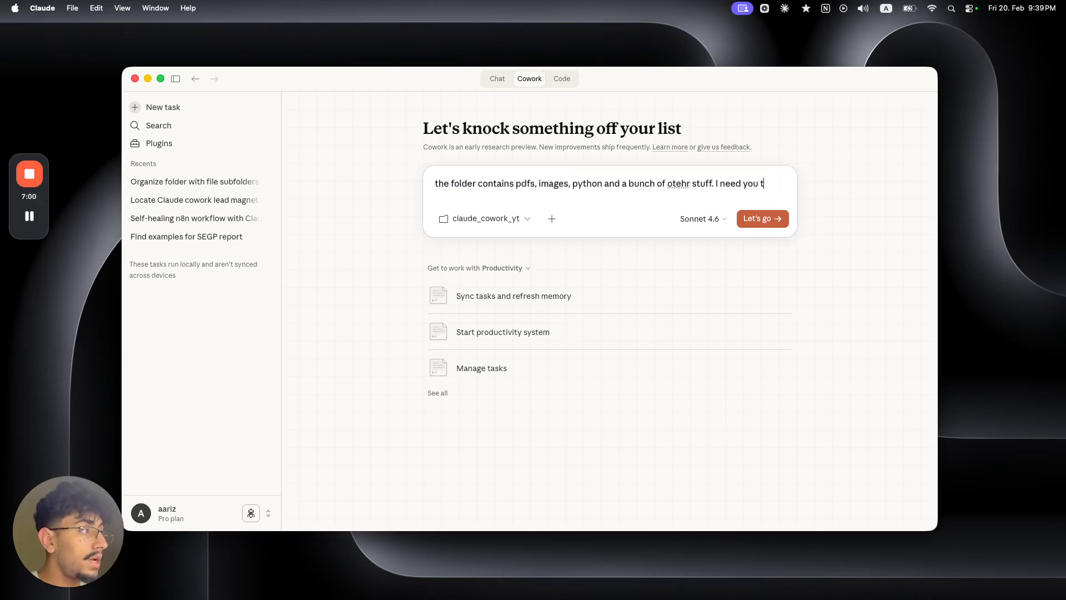
Complete the prompt with "I need you to create subfolders inside to organise the files by file type." and send it.
text(o )
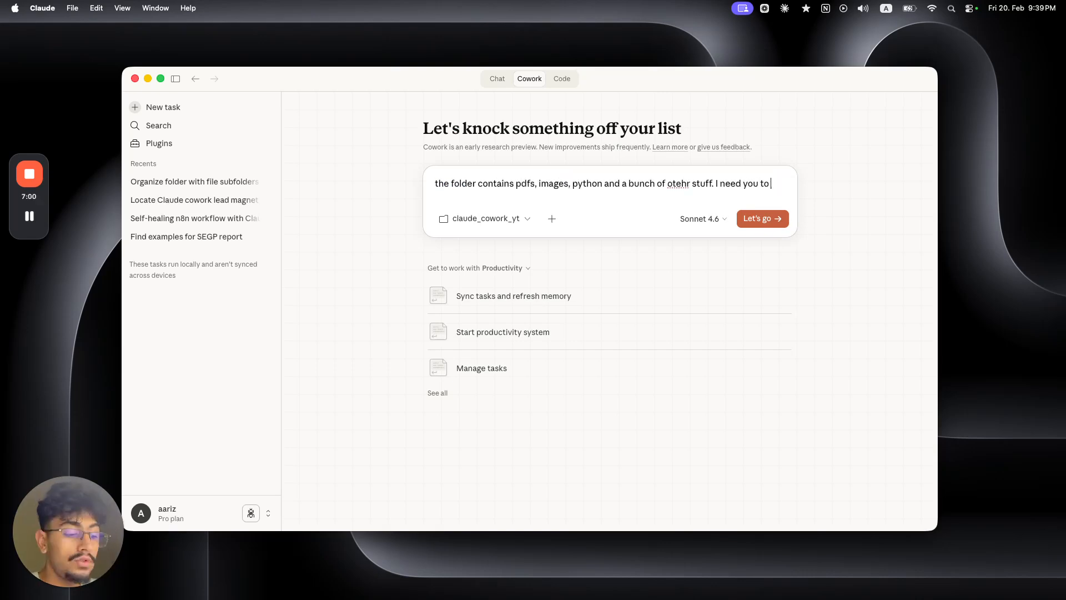
text(cre)
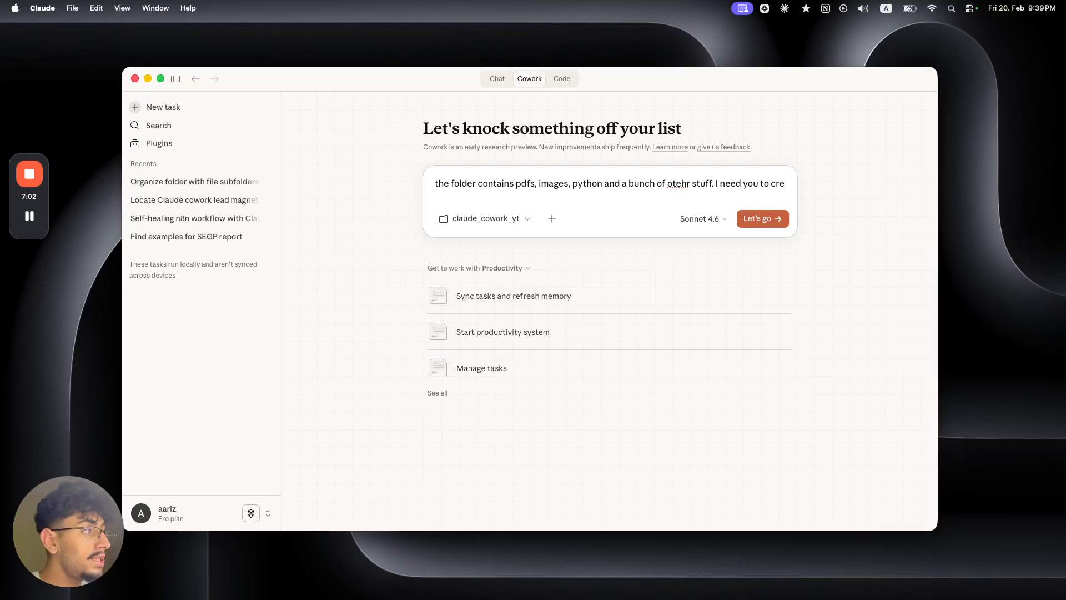
text(ate subfolders i)
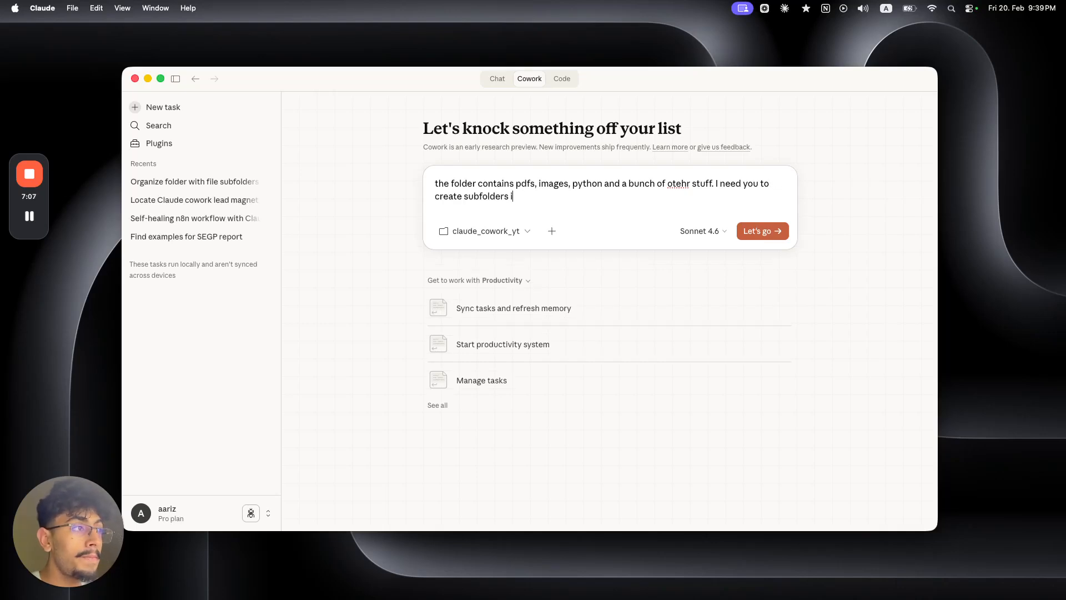
text(ntide to )
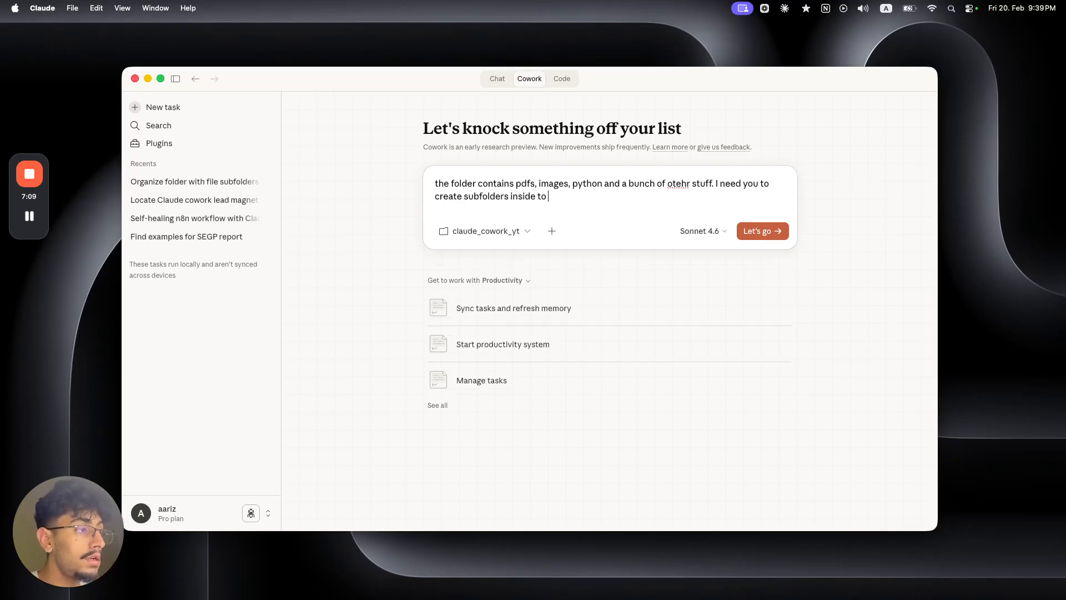
text(organise the )
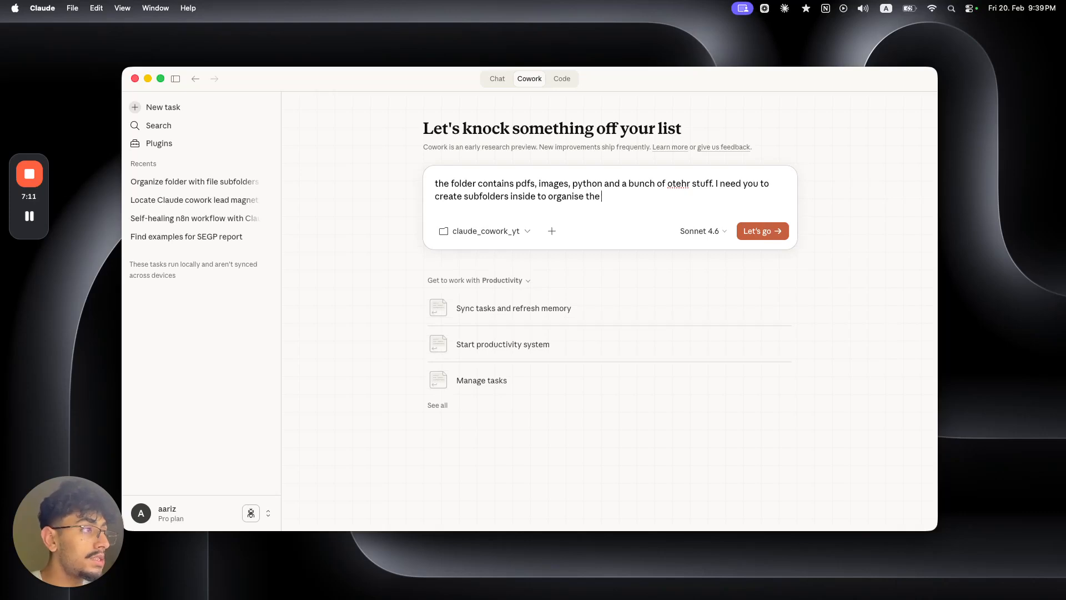
text(files )
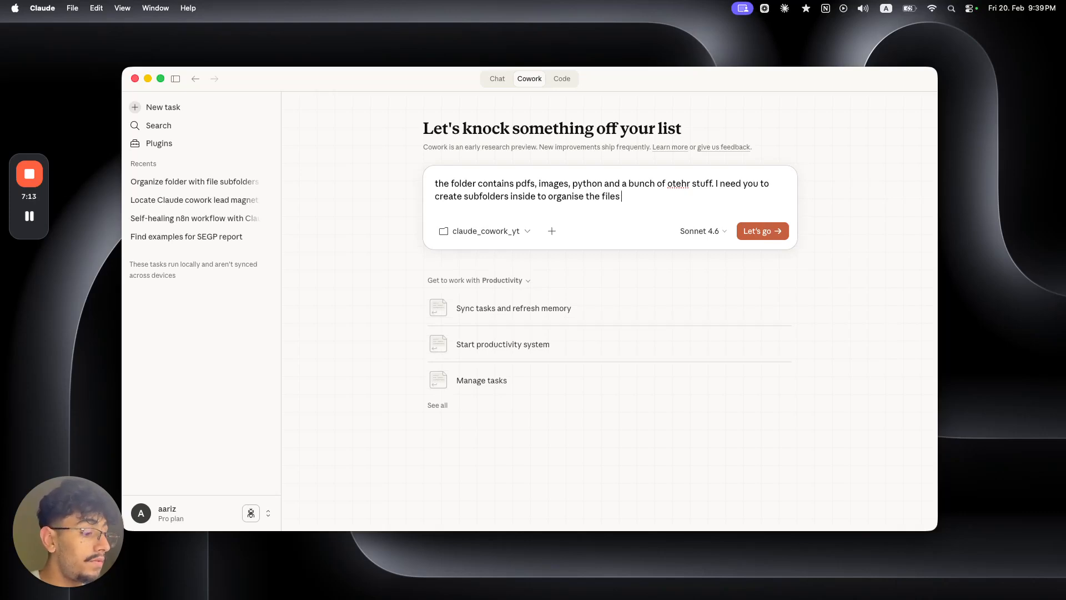
text(by file type.)
key(Return)
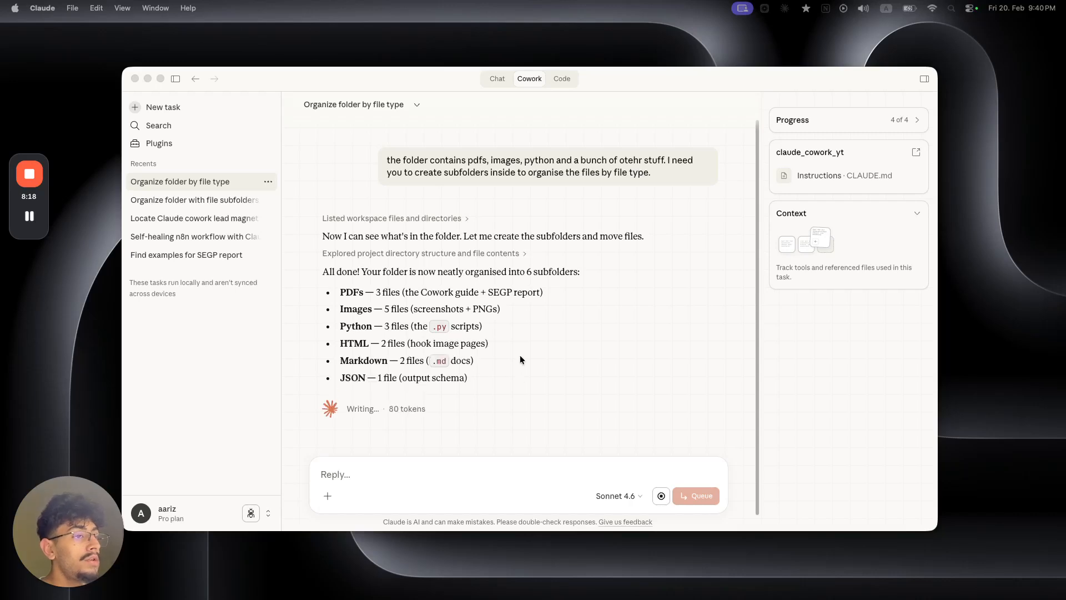
Read Claude's summary of the organised subfolders and open the claude_cowork_yt folder in Finder.
click(343, 276)
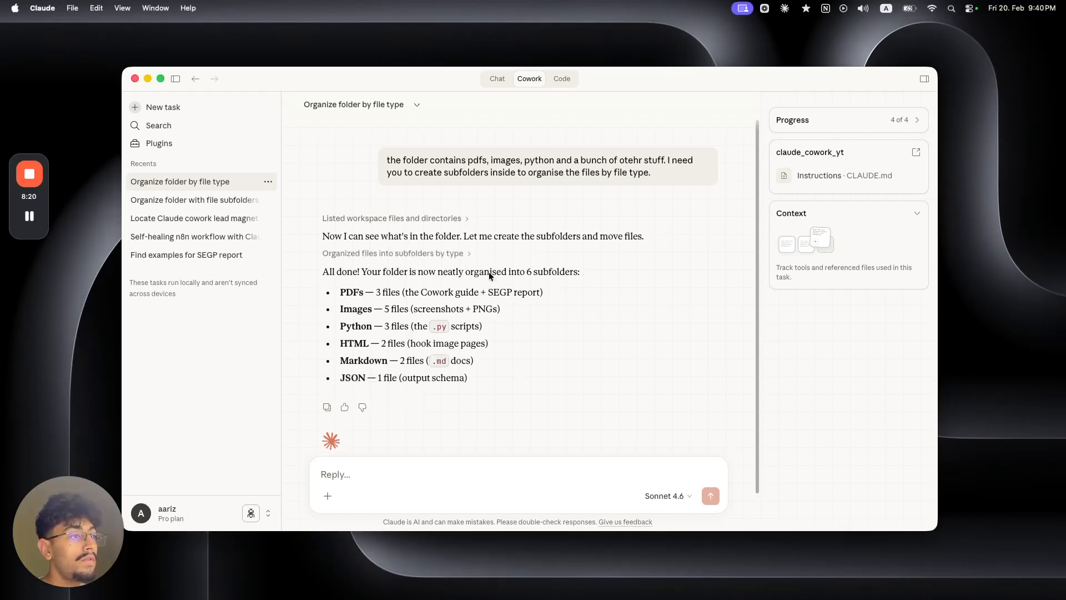
drag(542, 272, 504, 311)
click(516, 294)
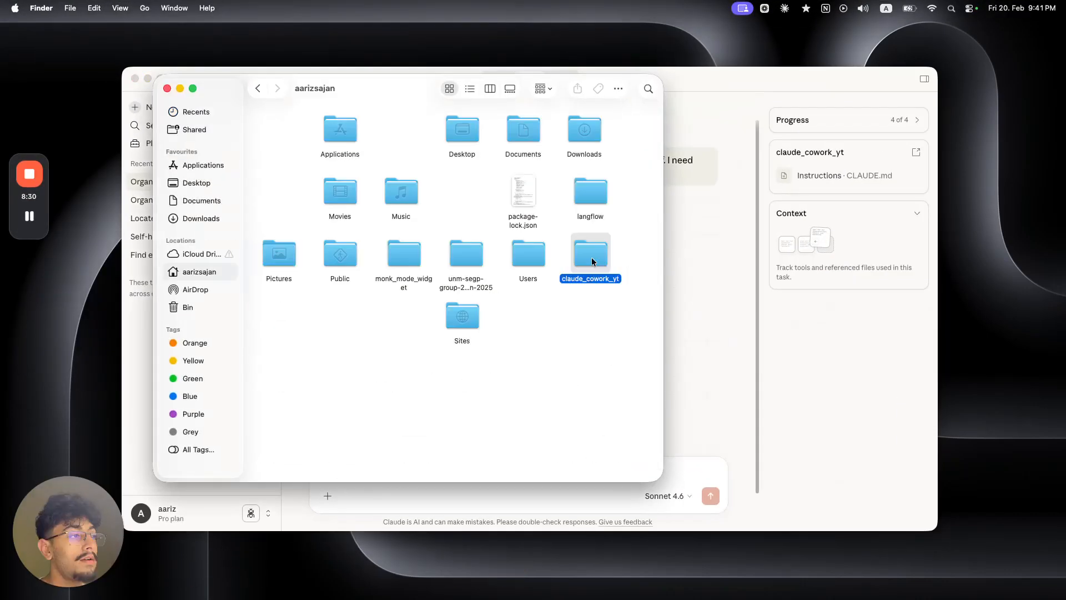
double_click(591, 257)
drag(626, 213, 308, 153)
click(354, 233)
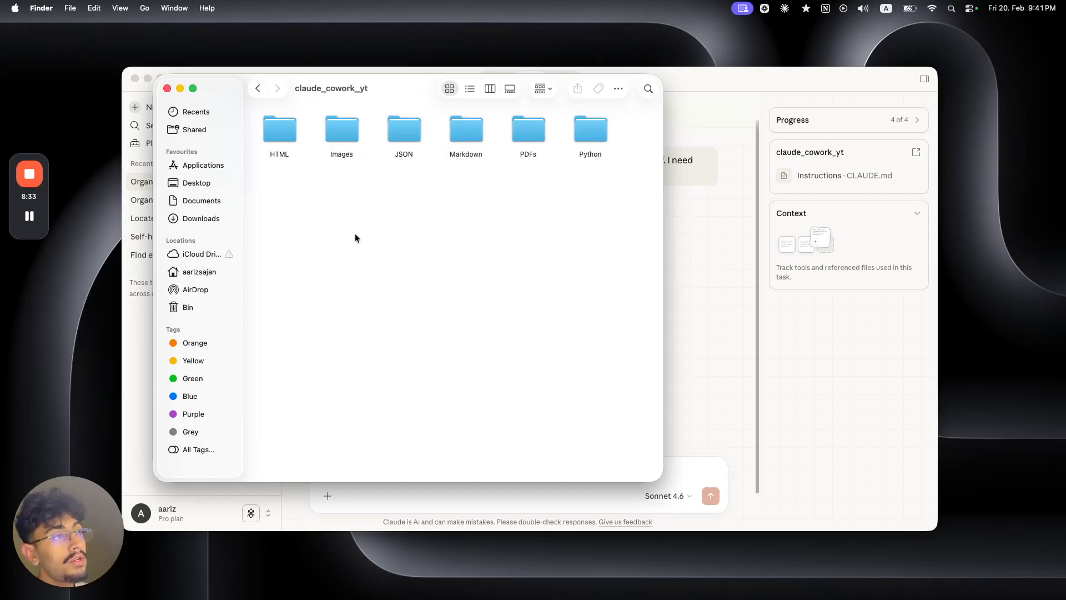
Inspect the contents of the HTML, Images, JSON and Markdown subfolders and return to the task in Claude.
double_click(283, 133)
click(257, 88)
double_click(342, 130)
click(257, 88)
double_click(404, 129)
click(257, 88)
click(467, 136)
double_click(466, 133)
click(258, 88)
click(167, 89)
scroll(630, 351, down, 2)
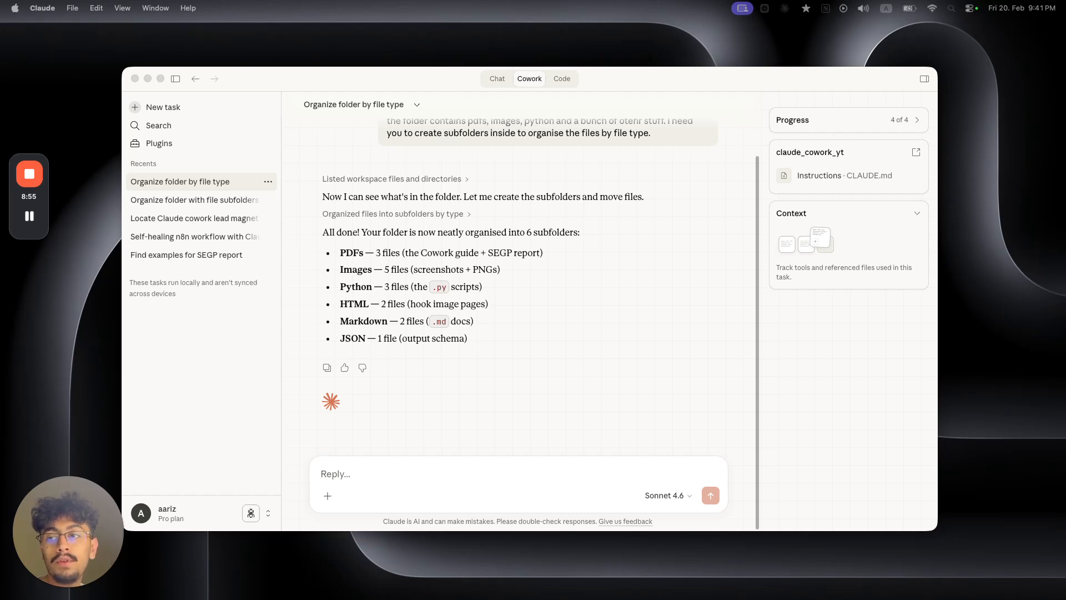
Draft a reply to extract vendor, date and amount from receipt images into a date-sorted Excel spreadsheet and rename the files as YYYY-MM-DD-VendorName.
click(385, 485)
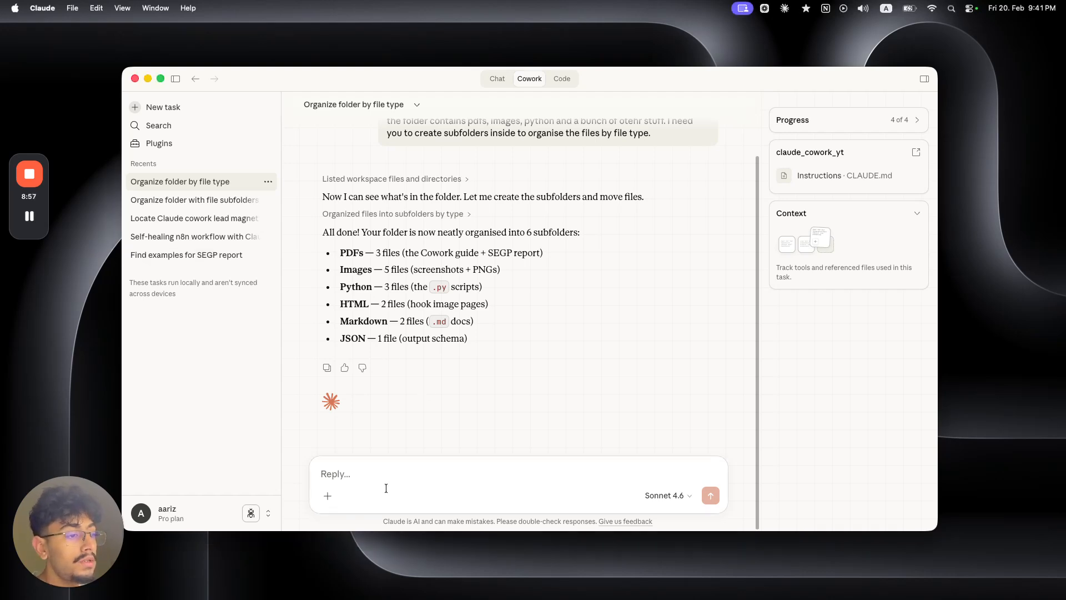
text(ead all the receipt images in this folder. Extract vendor name, date, and amount from each one. Create an Excel spreadsheet with those columns, sort by date, and rename each receipt file to the format YYYY-MM-DD-VendorName.)
click(321, 451)
text(R)
Review the receipt prompt's extraction, spreadsheet and renaming instructions, and clear the unsent reply.
drag(331, 450, 425, 450)
click(425, 450)
drag(497, 450, 700, 449)
click(592, 451)
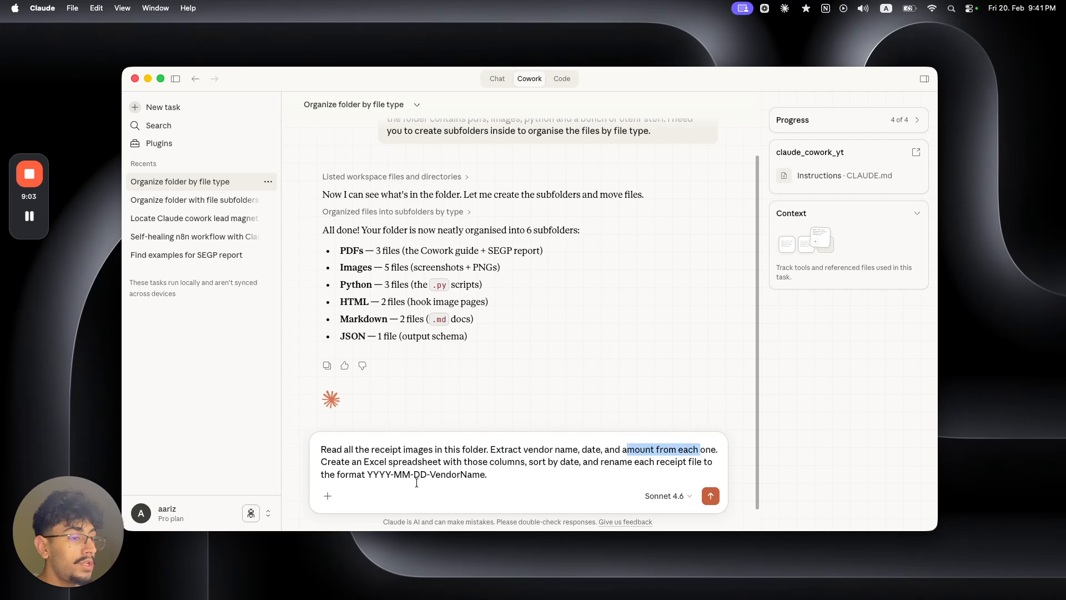
click(342, 473)
click(482, 462)
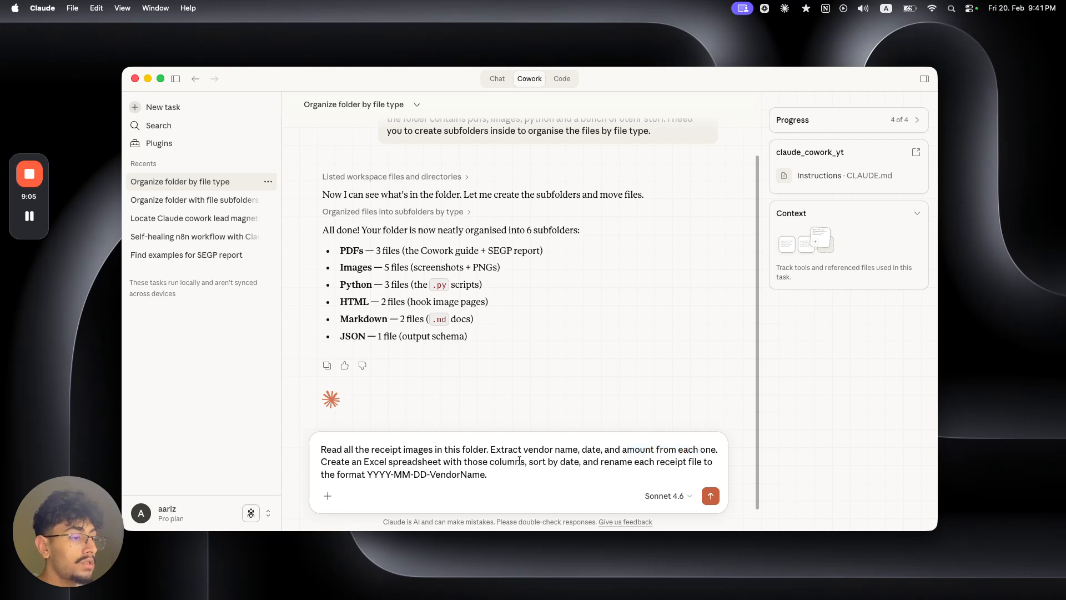
drag(628, 461, 708, 462)
drag(368, 474, 411, 473)
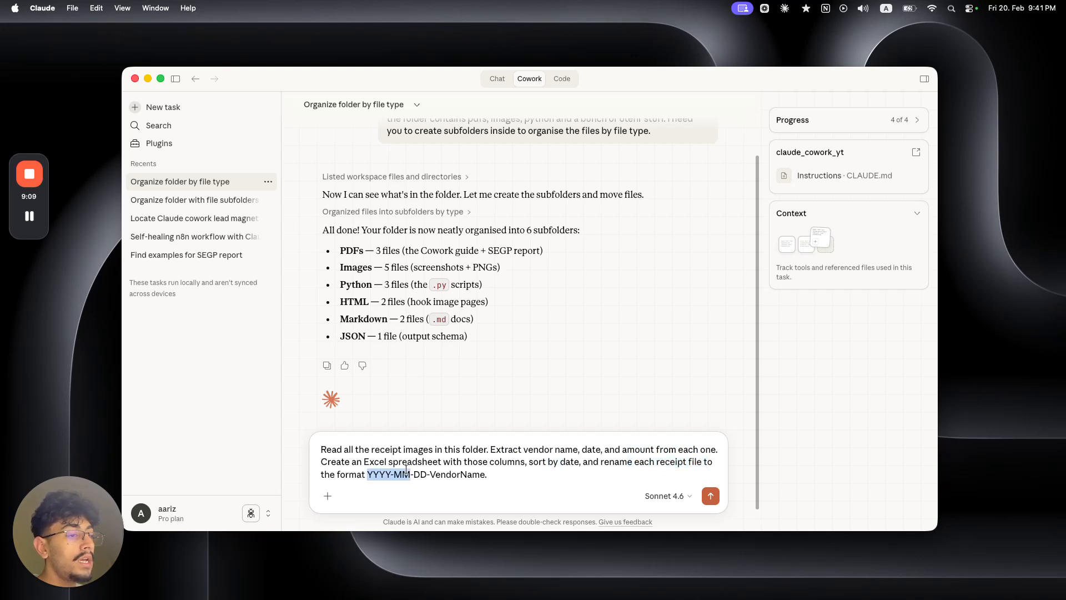
click(442, 474)
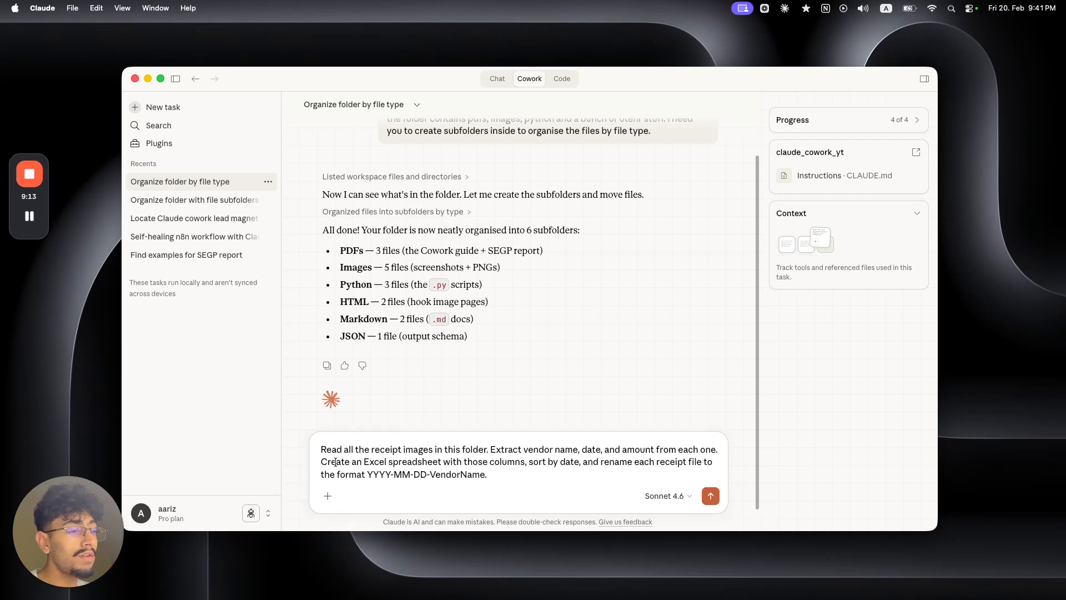
drag(516, 472, 316, 448)
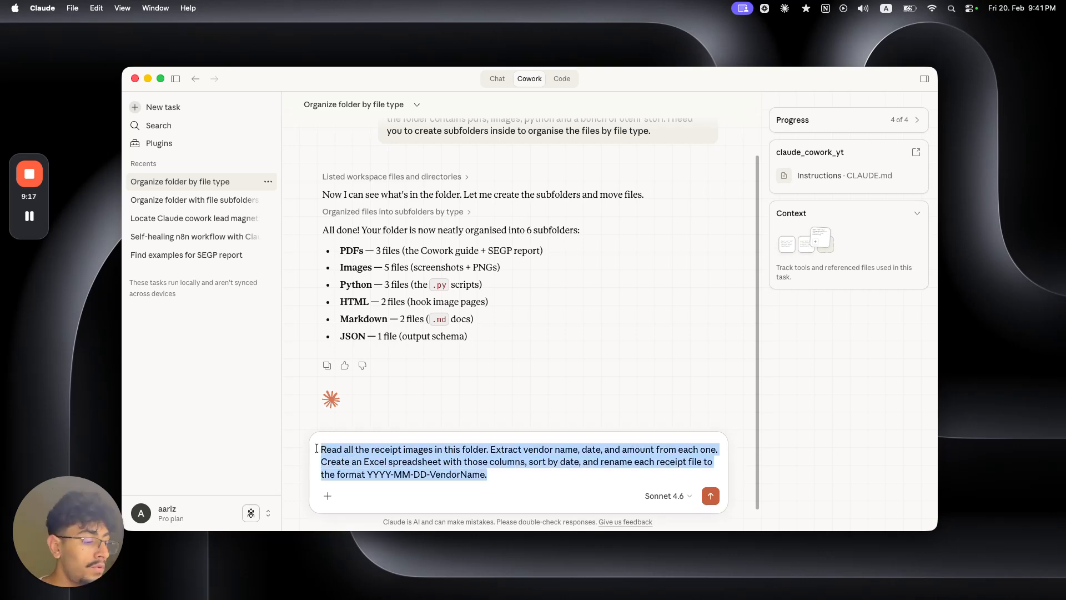
key(BackSpace)
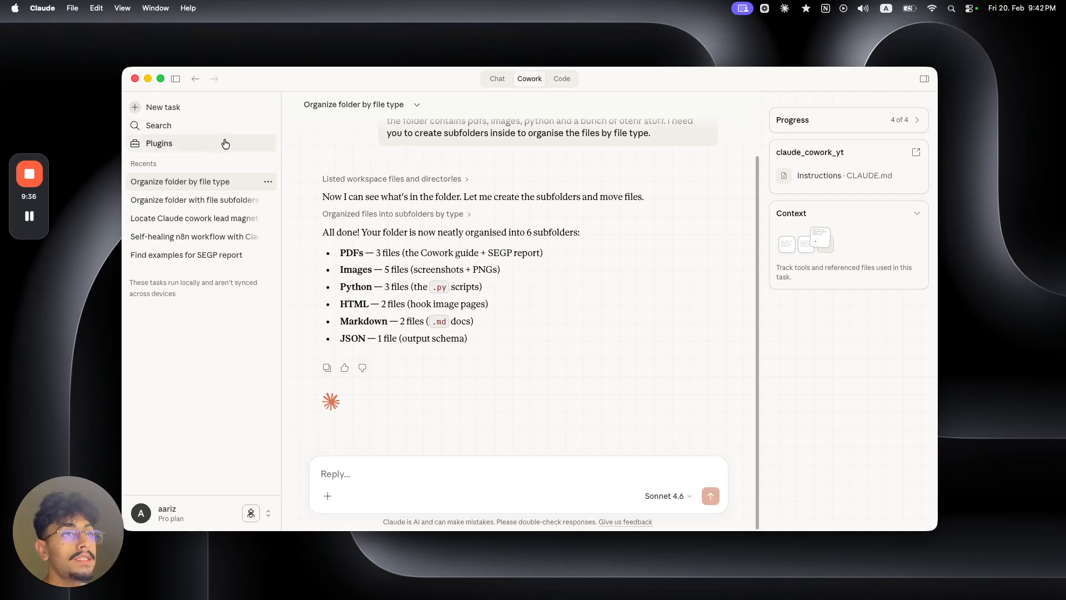
View the installed Productivity plugin's overview and its list of connectors.
click(225, 143)
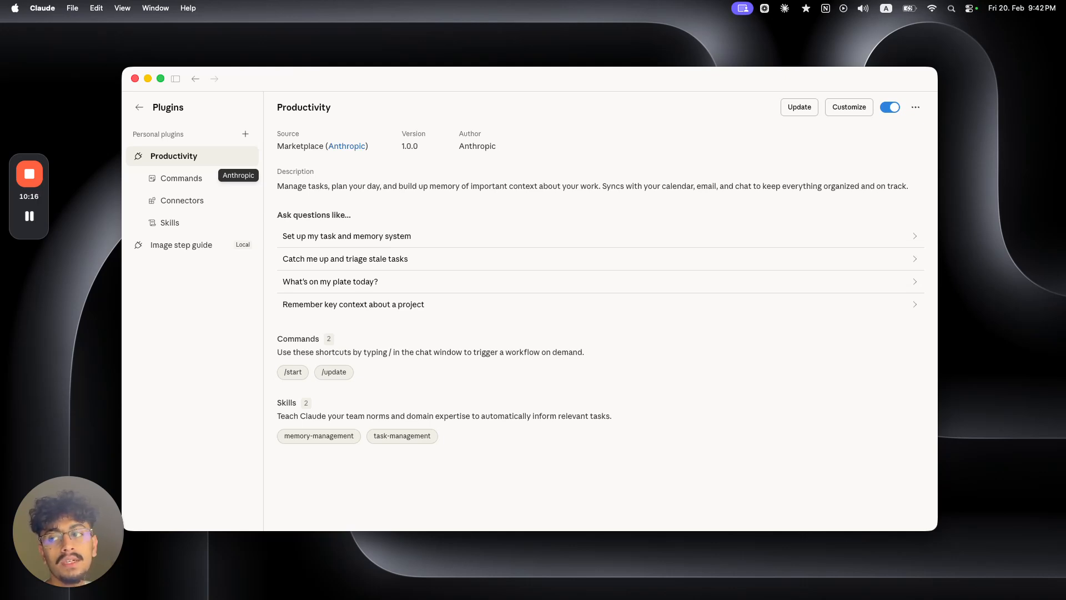
click(198, 200)
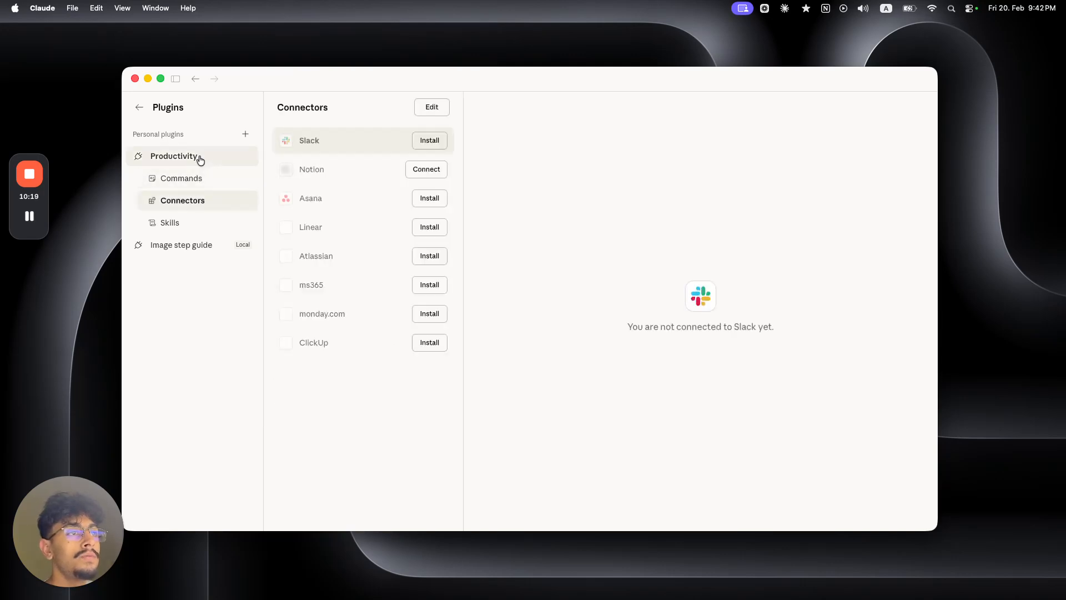
click(201, 160)
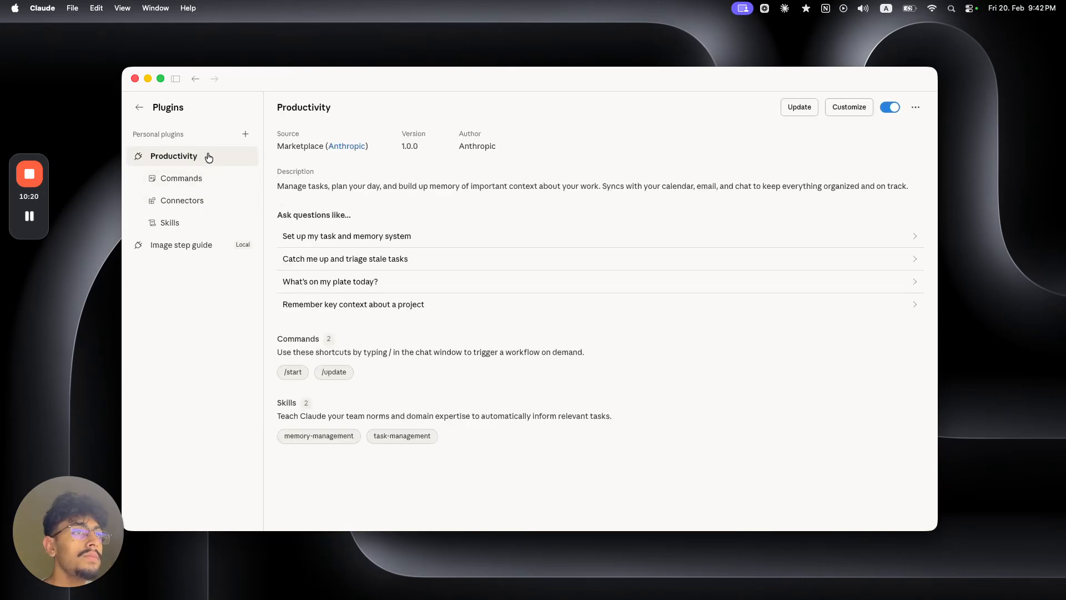
Browse the catalogue of plugins made by Anthropic.
click(243, 138)
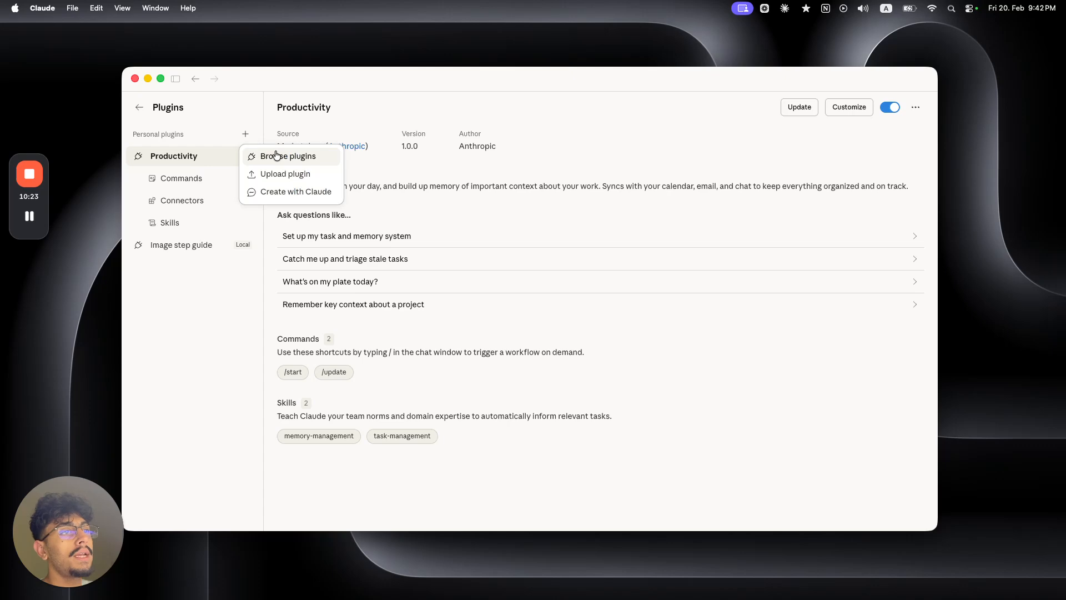
click(290, 159)
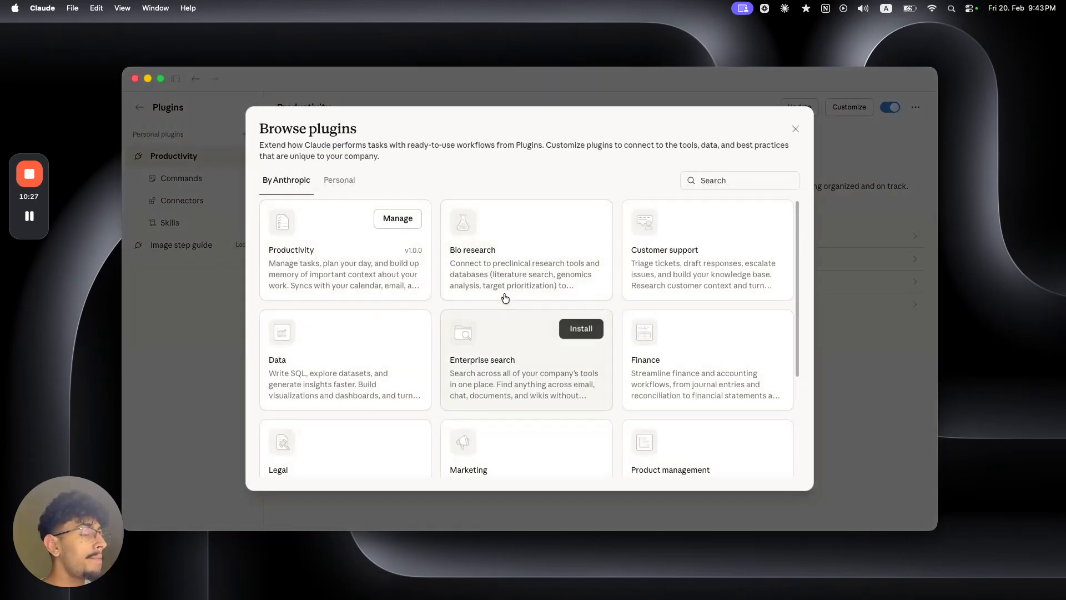
scroll(701, 270, down, 5)
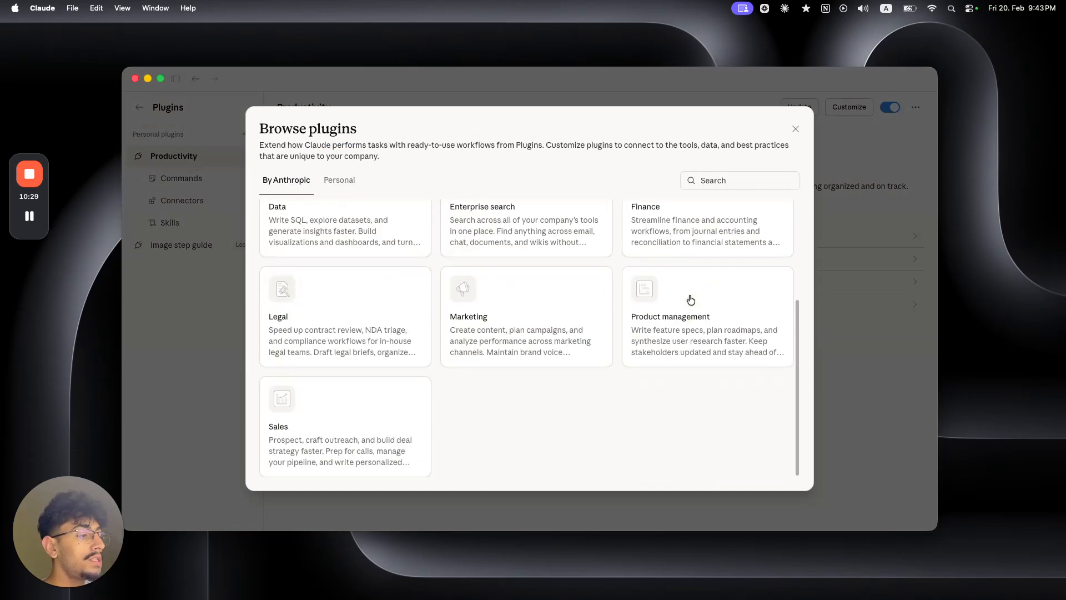
scroll(409, 378, up, 5)
Search the plugin catalogue for "produc".
click(761, 182)
text(produc)
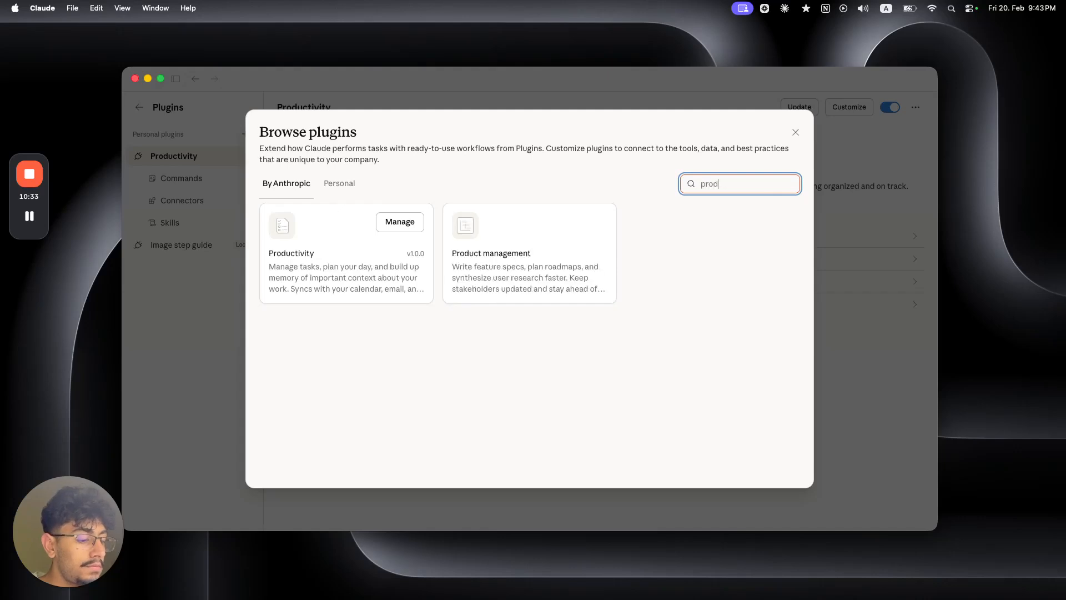
mouse_move(571, 245)
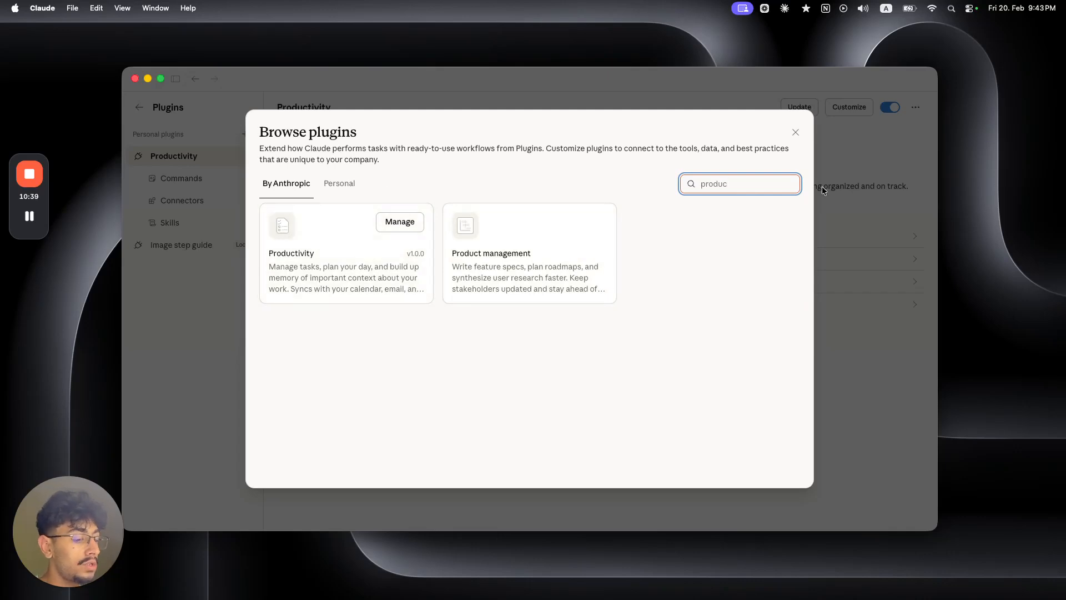
Clear the plugin search and install the Marketing plugin.
key(BackSpace)
key(BackSpace)
key(BackSpace)
key(BackSpace)
key(BackSpace)
key(BackSpace)
scroll(675, 329, down, 4)
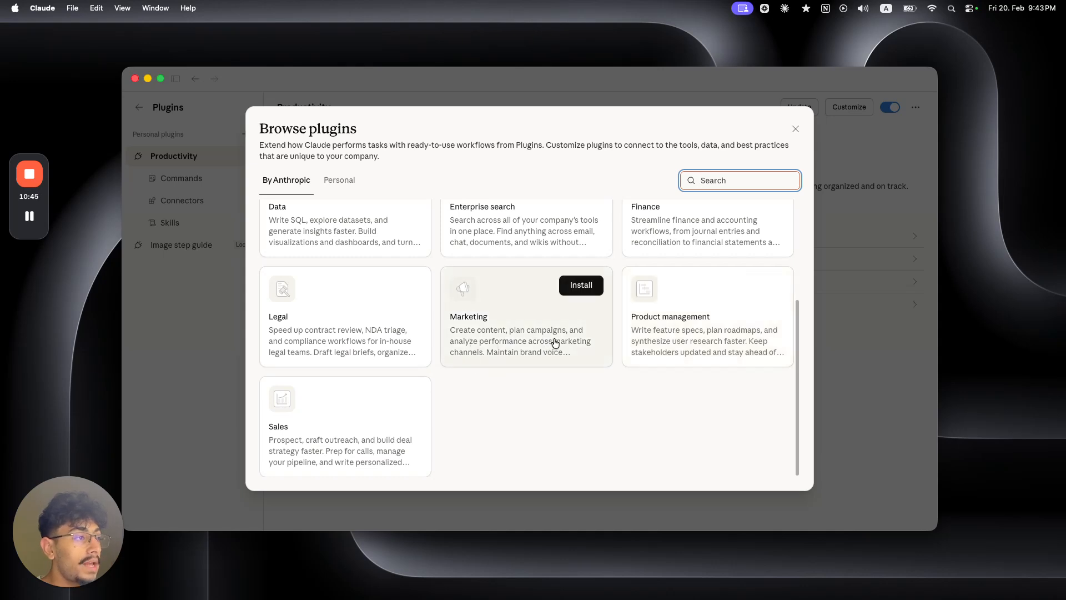
click(580, 290)
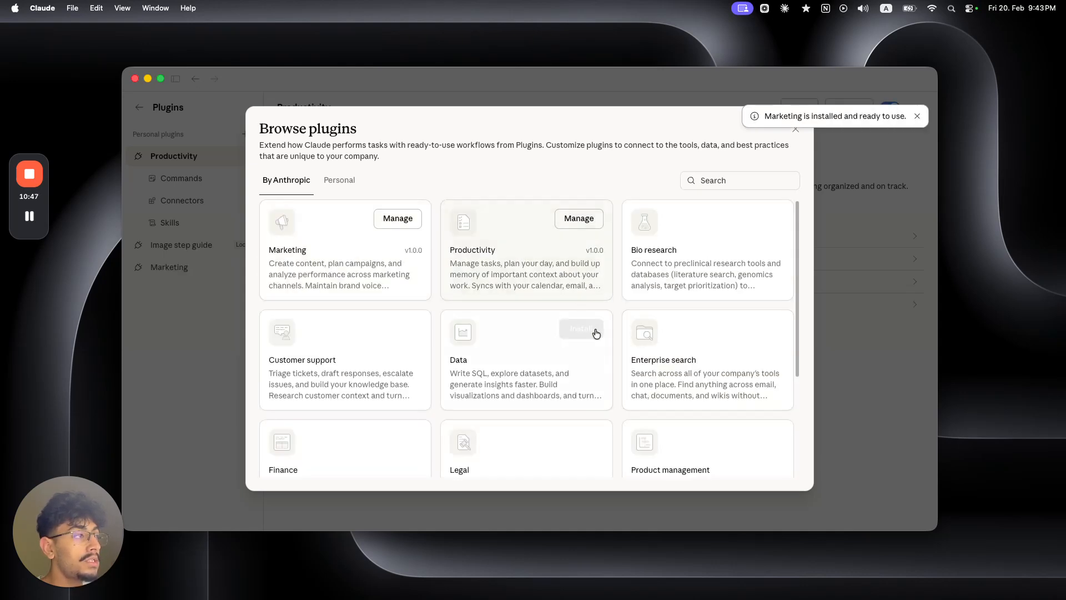
Look through the rest of the Anthropic plugin catalogue, close it, and view the installed Marketing plugin's overview.
scroll(582, 310, down, 3)
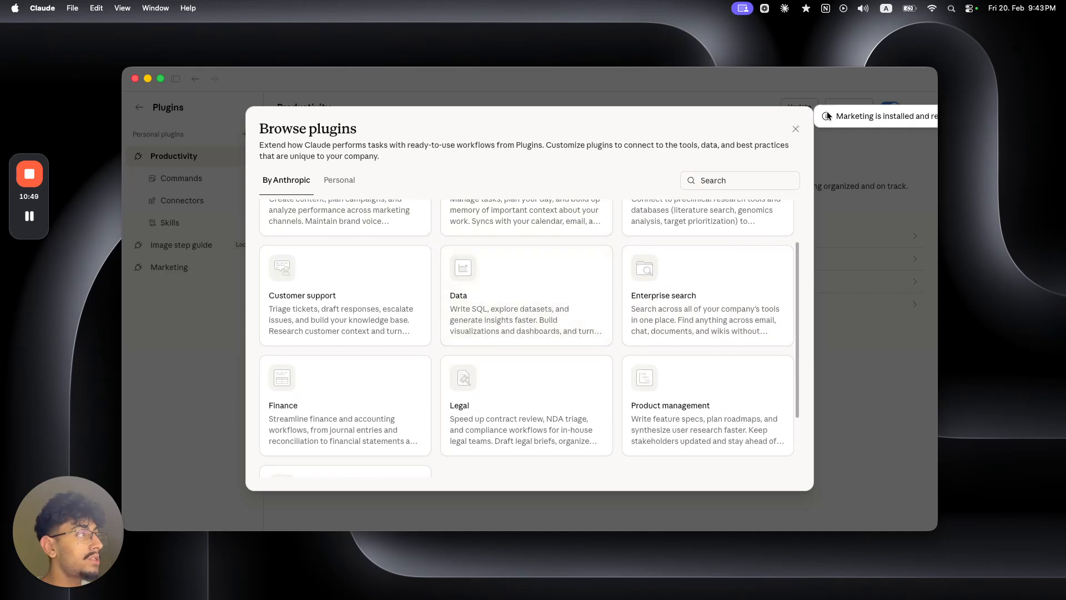
scroll(761, 272, down, 4)
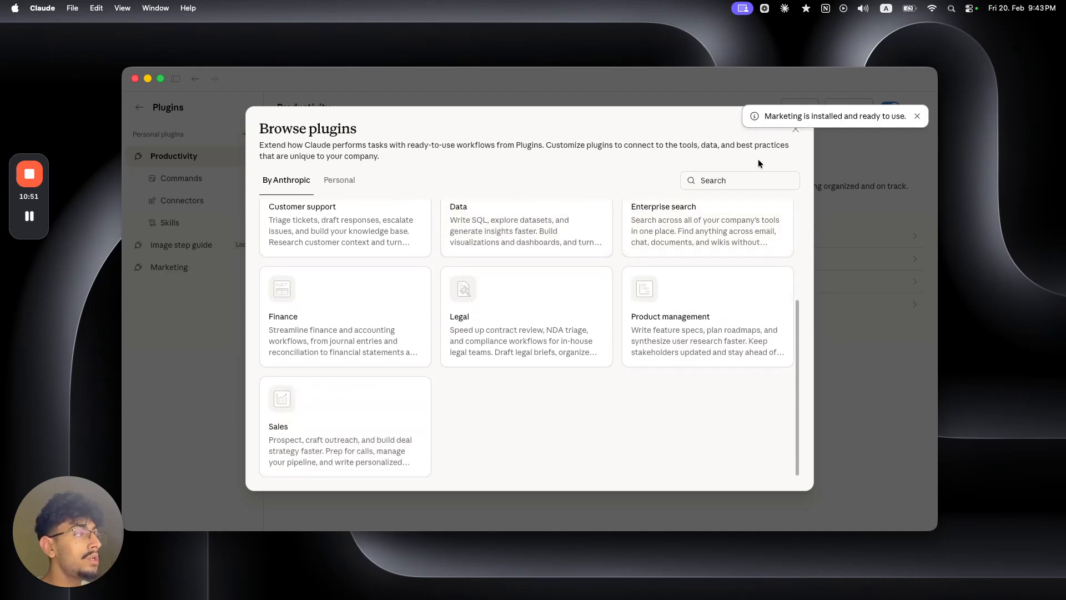
click(795, 129)
click(916, 117)
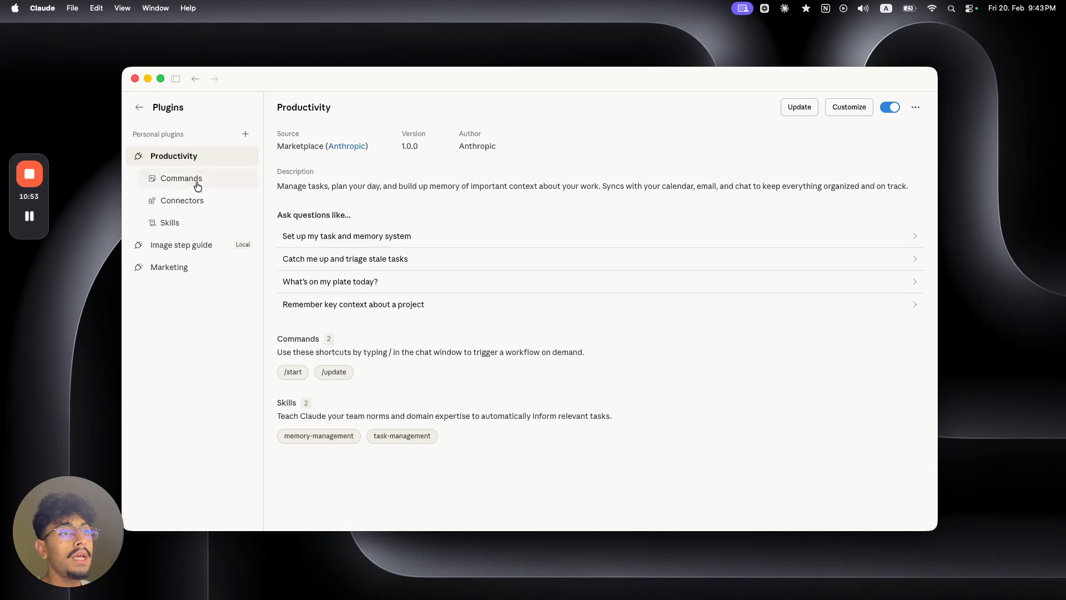
click(201, 268)
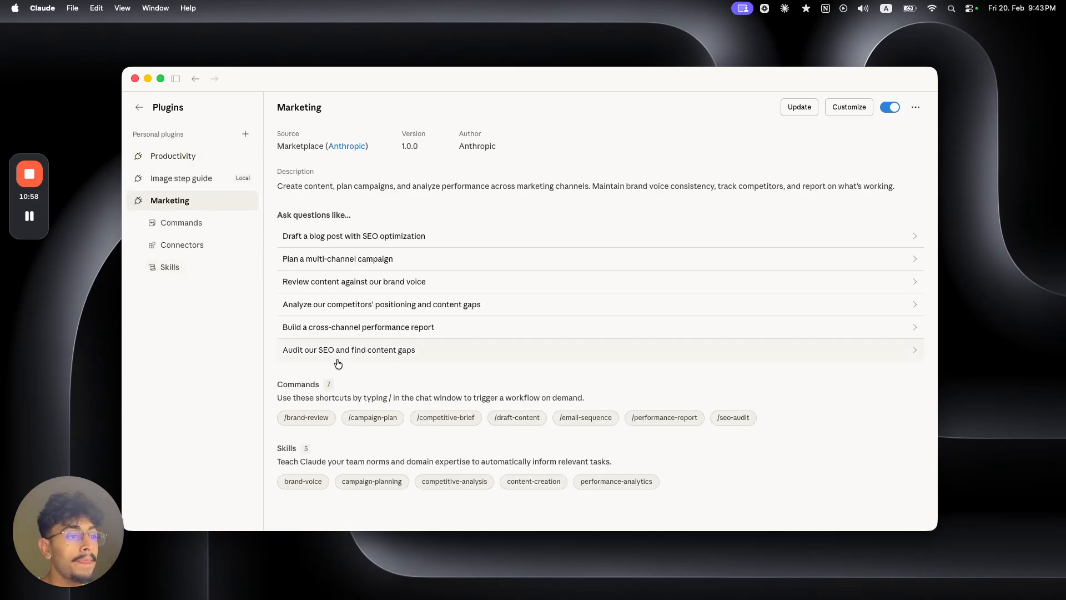
drag(286, 398, 309, 407)
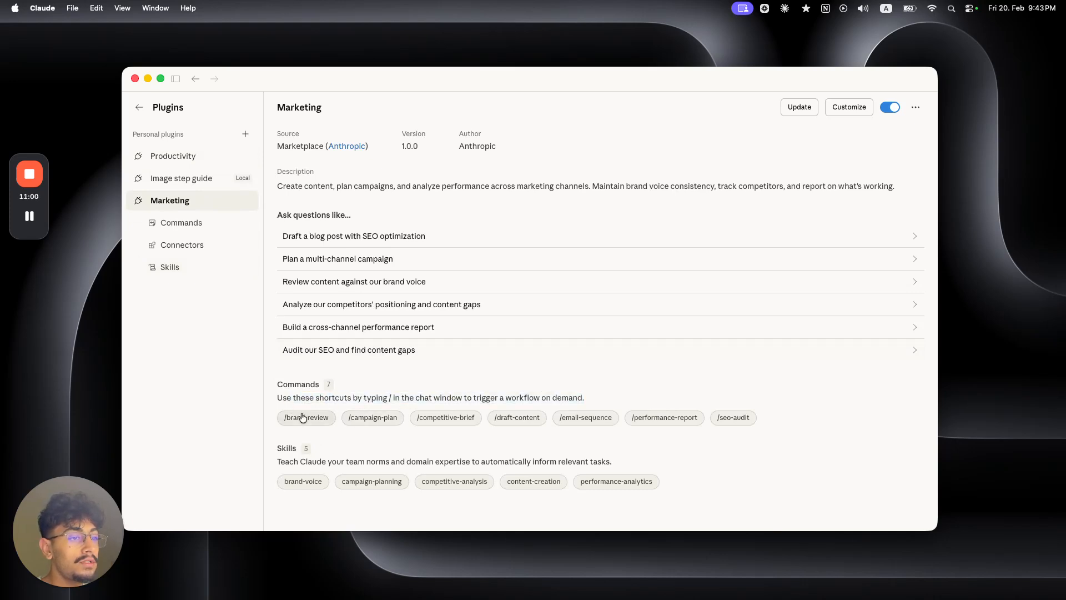
Open the Marketing plugin's brand-review command and read through its instructions.
click(306, 419)
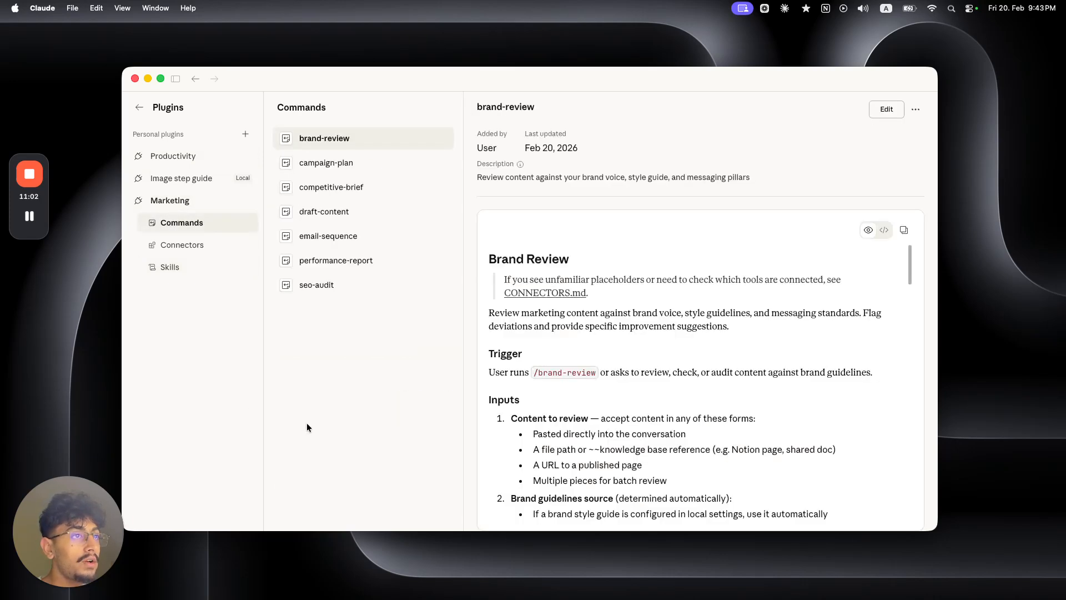
scroll(720, 334, down, 15)
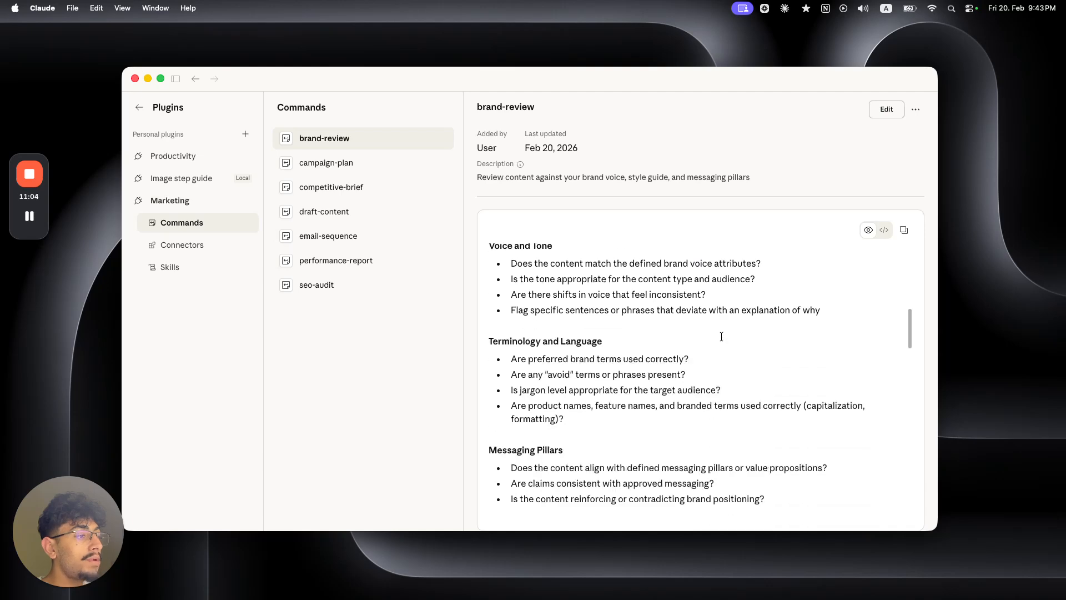
scroll(721, 336, down, 3)
scroll(721, 335, up, 20)
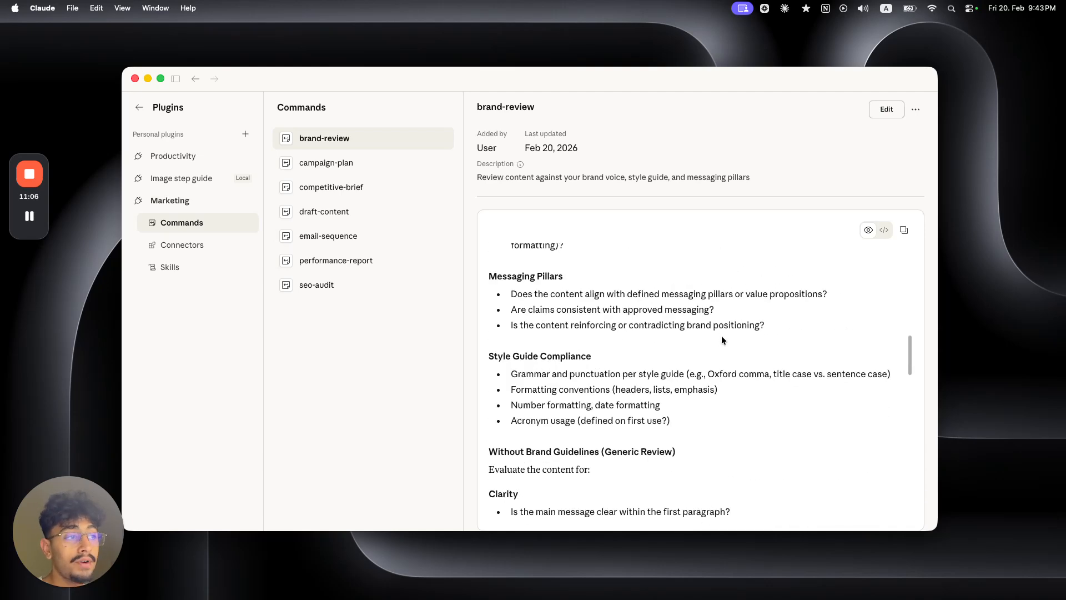
View the instructions of the campaign-plan, competitive-brief and draft-content commands.
click(362, 161)
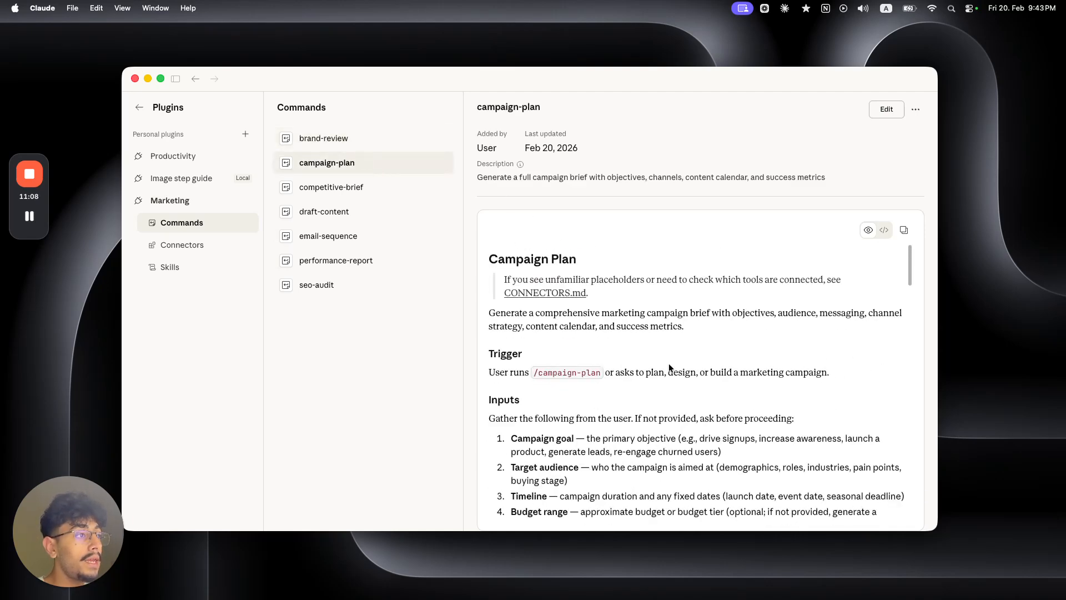
click(370, 192)
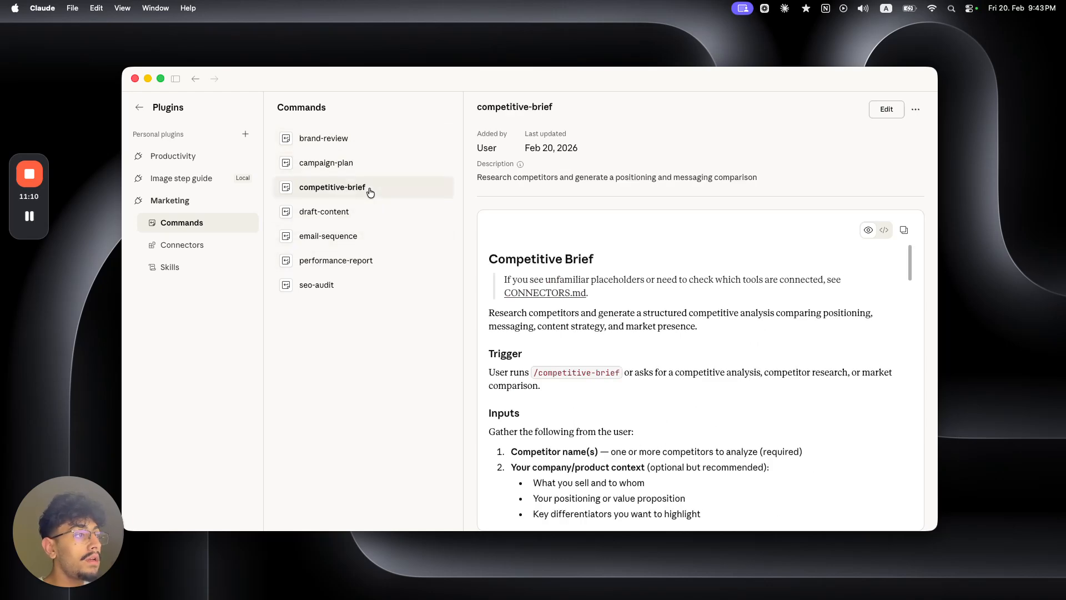
scroll(681, 393, down, 2)
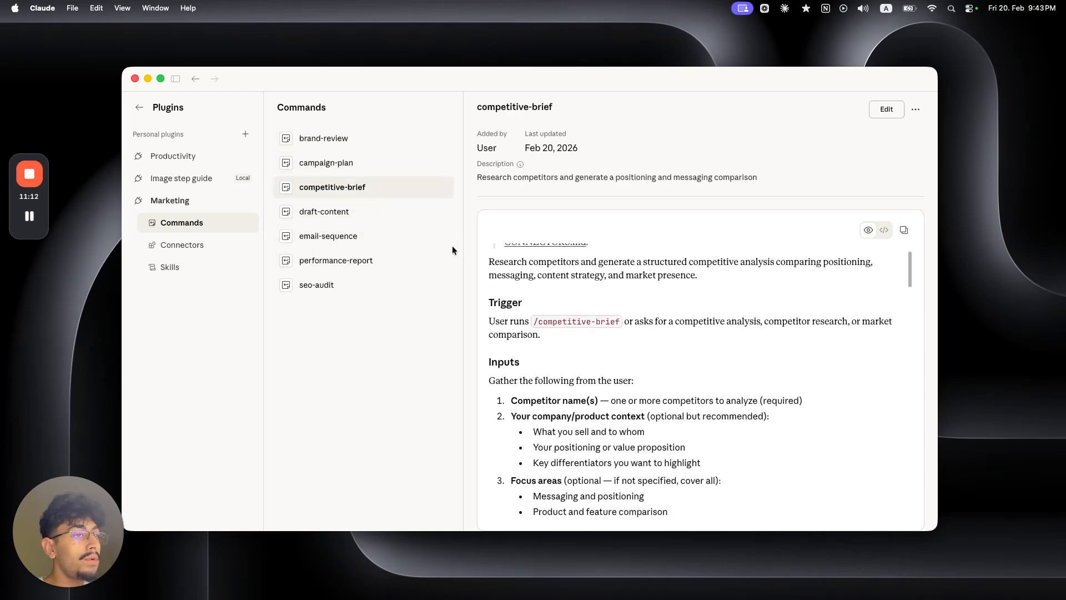
click(364, 222)
Read the email-sequence command's instructions, from the CONNECTORS.md note and inputs to the individual email design section.
click(365, 237)
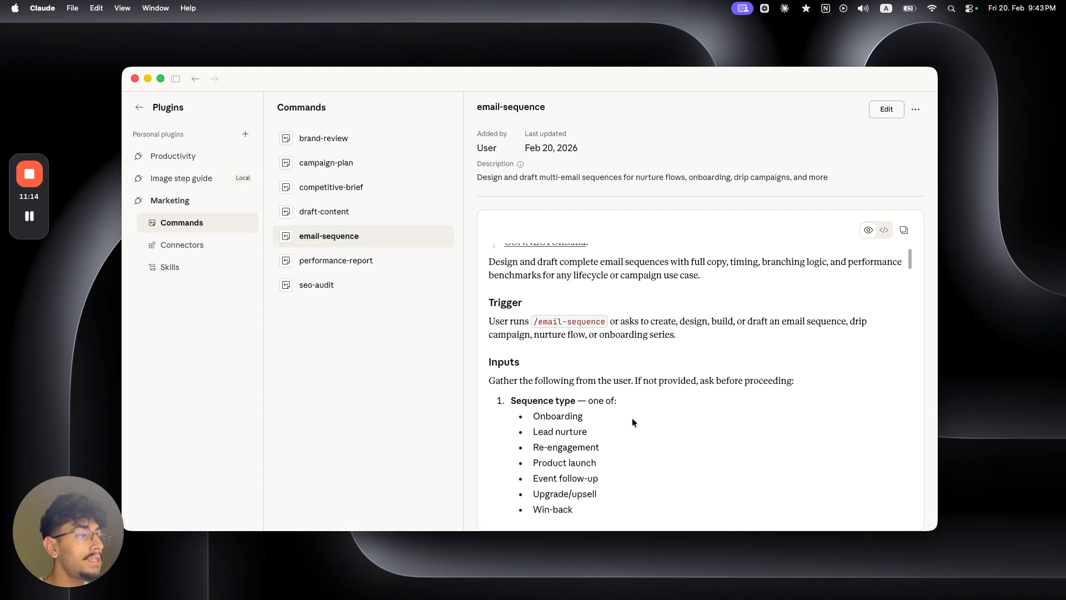
scroll(633, 422, up, 2)
drag(527, 288, 606, 291)
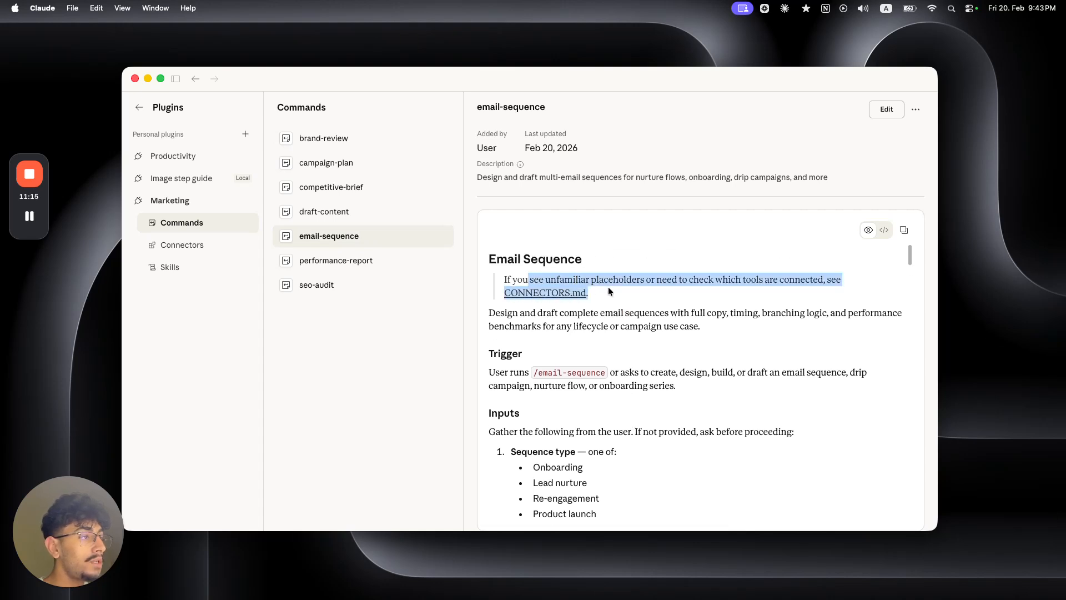
scroll(721, 436, down, 1)
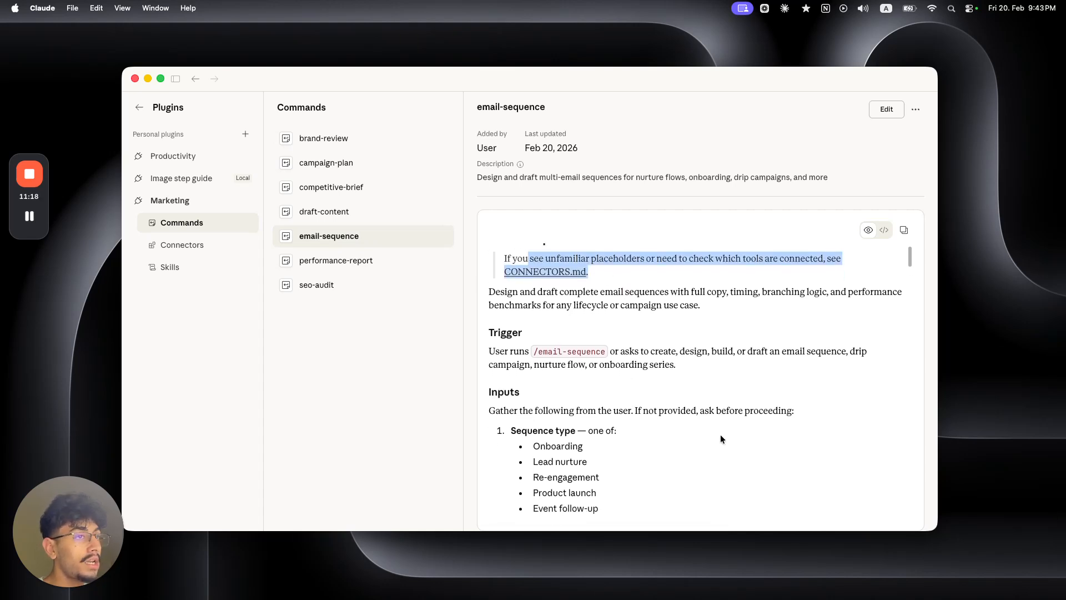
click(548, 272)
scroll(586, 410, down, 15)
scroll(587, 411, down, 5)
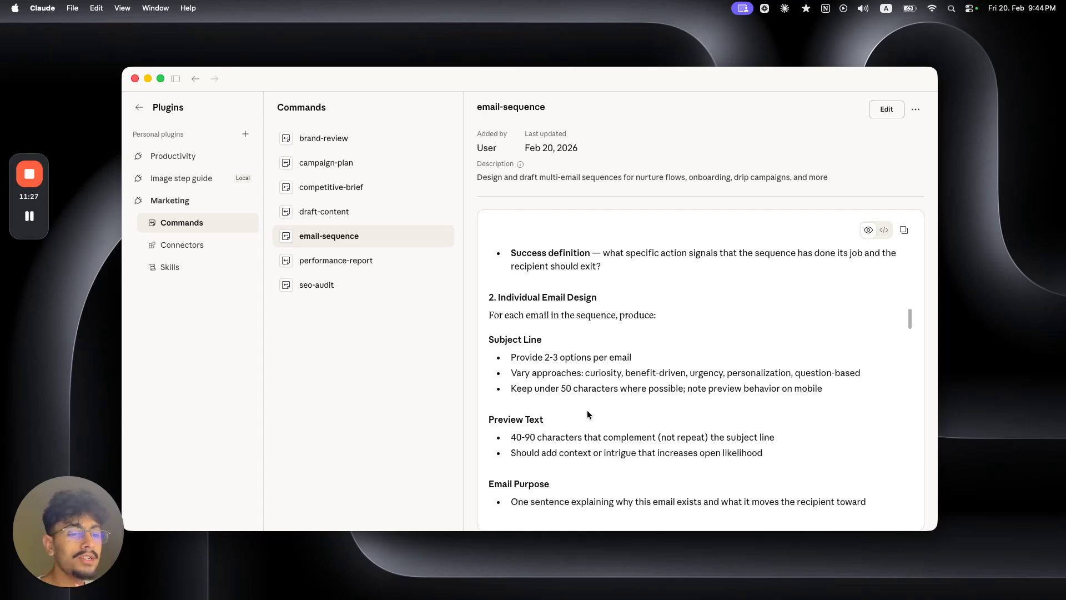
scroll(558, 404, down, 10)
scroll(557, 403, down, 5)
scroll(564, 409, up, 20)
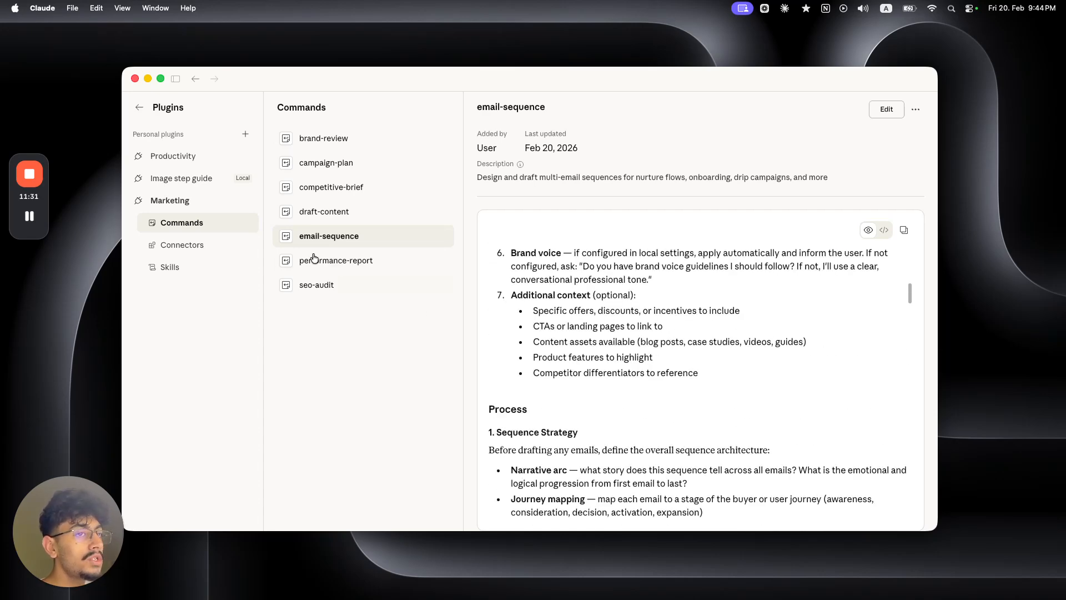
Open the Marketing plugin's skills and read the brand-voice skill through to its tone adaptation tables.
click(194, 267)
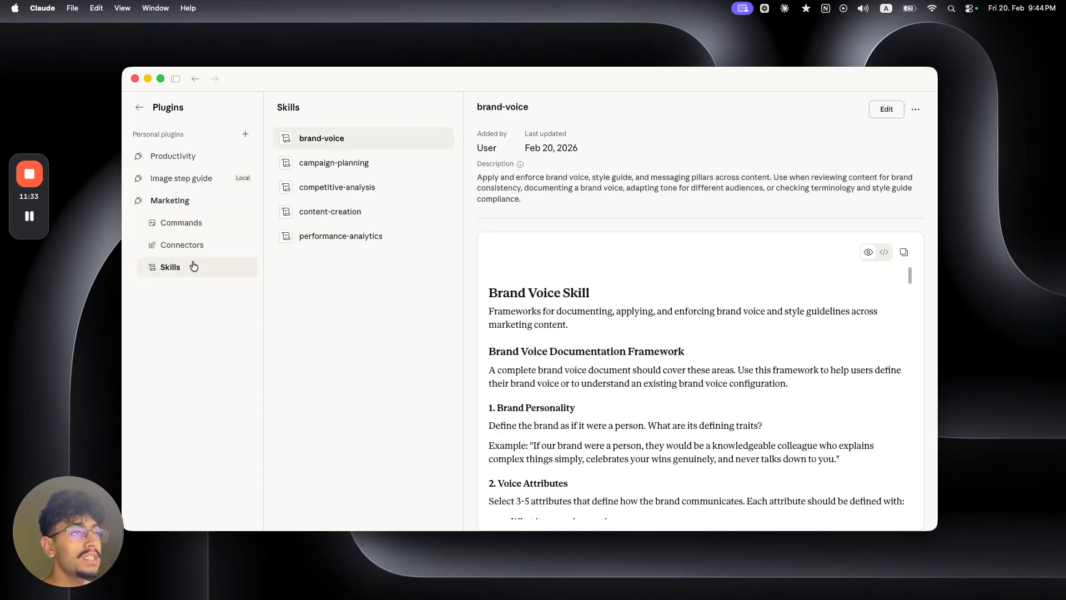
scroll(840, 322, down, 10)
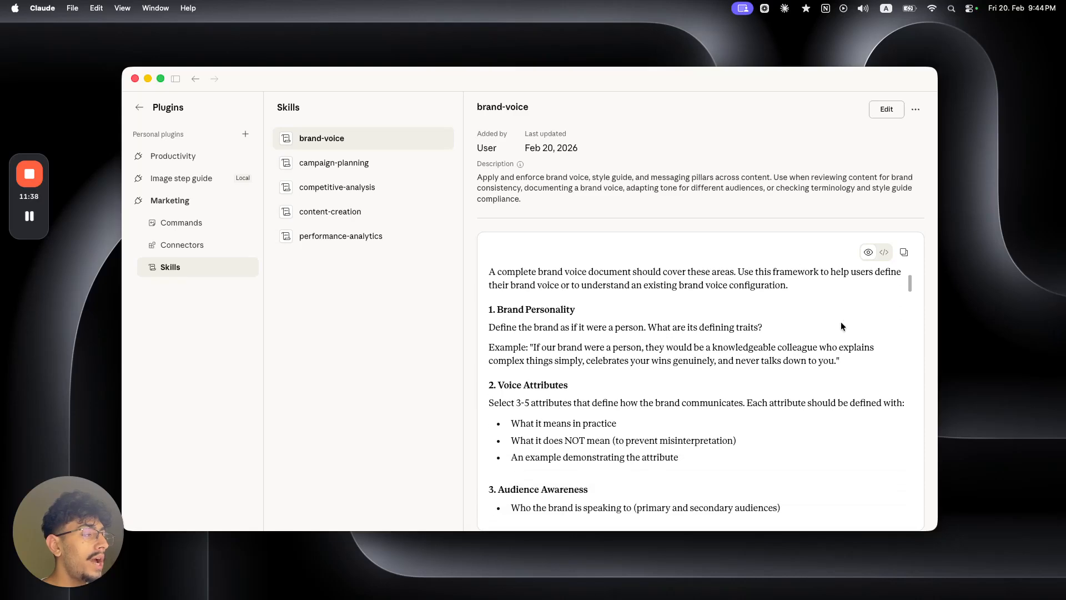
scroll(840, 321, down, 10)
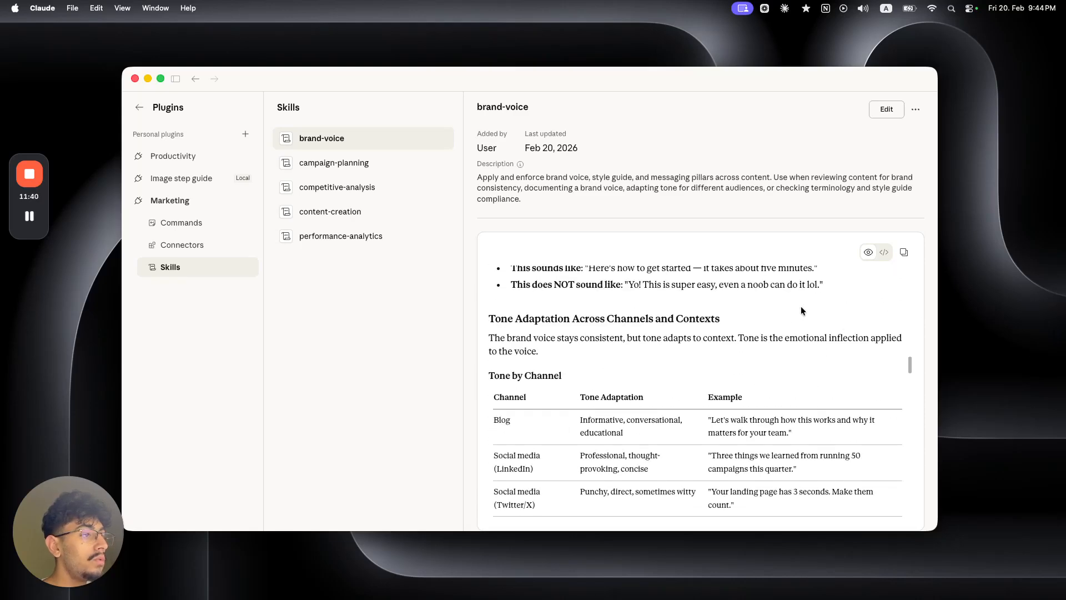
scroll(683, 333, down, 5)
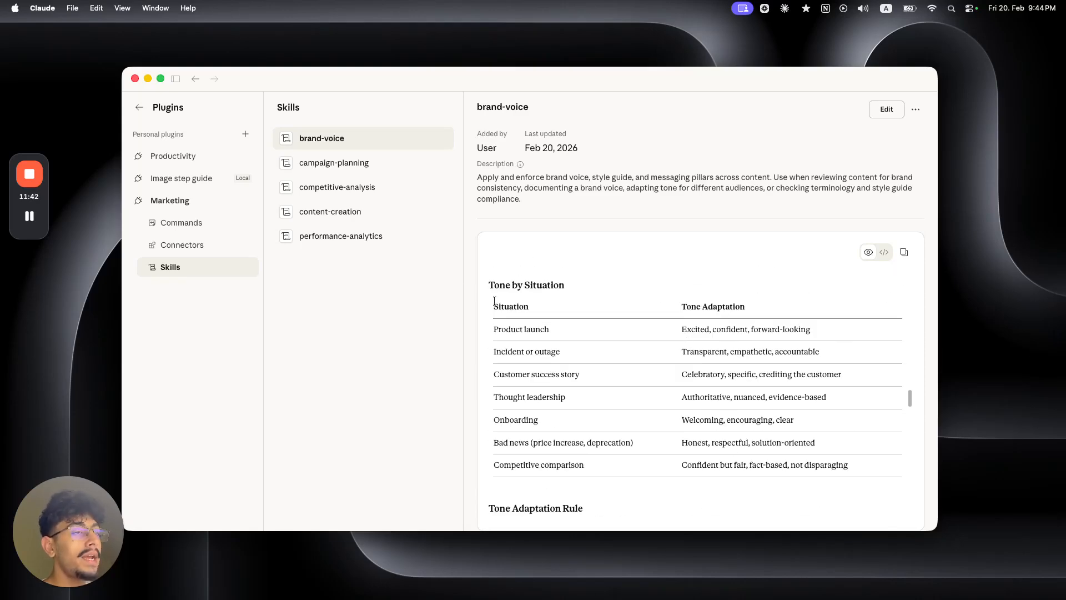
Read the content-creation skill's content type templates, from the blog post structure to the case study structure.
click(380, 223)
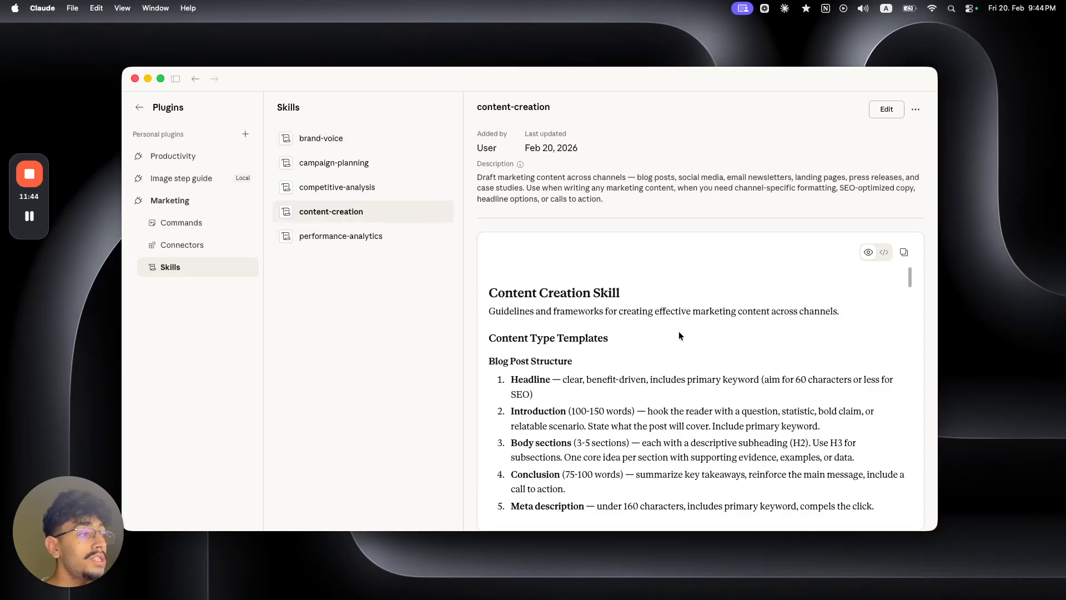
scroll(678, 331, down, 1)
drag(491, 347, 581, 353)
scroll(582, 353, down, 5)
drag(489, 412, 647, 422)
drag(499, 306, 617, 312)
scroll(618, 313, down, 15)
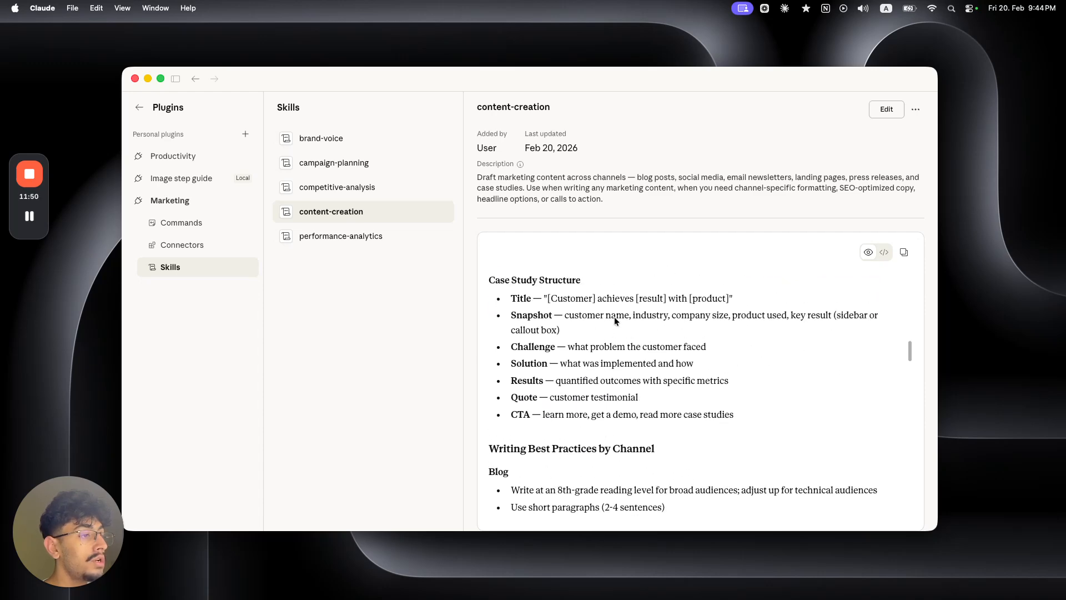
scroll(614, 320, up, 1)
drag(506, 458, 695, 467)
click(702, 468)
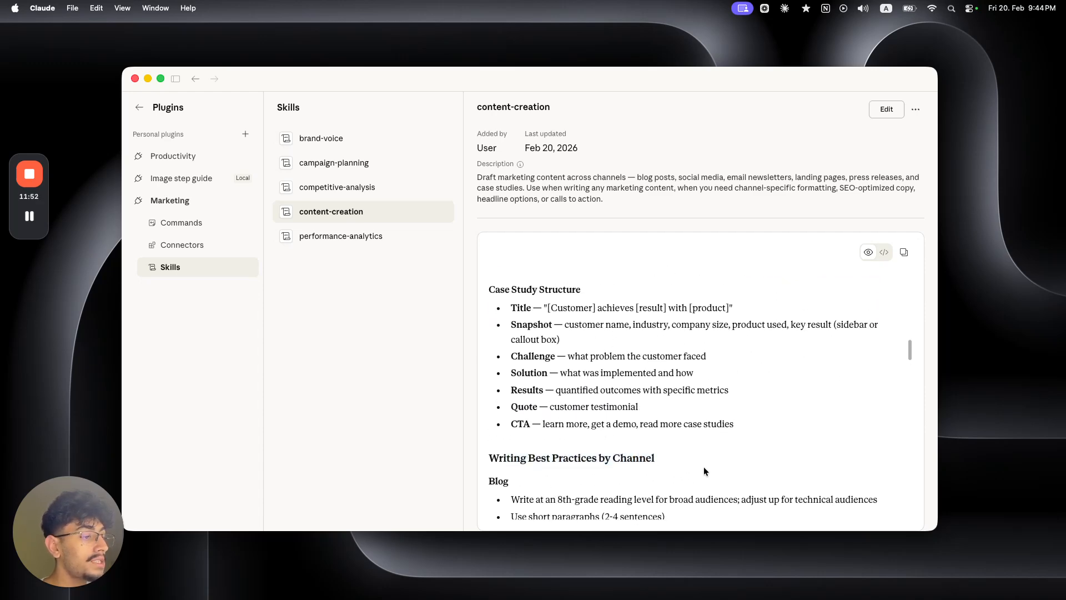
Examine the content-creation skill's writing best practices by channel, including the email and web guidelines.
scroll(703, 466, down, 20)
scroll(707, 459, up, 10)
scroll(704, 444, down, 8)
scroll(701, 428, up, 2)
scroll(700, 428, down, 3)
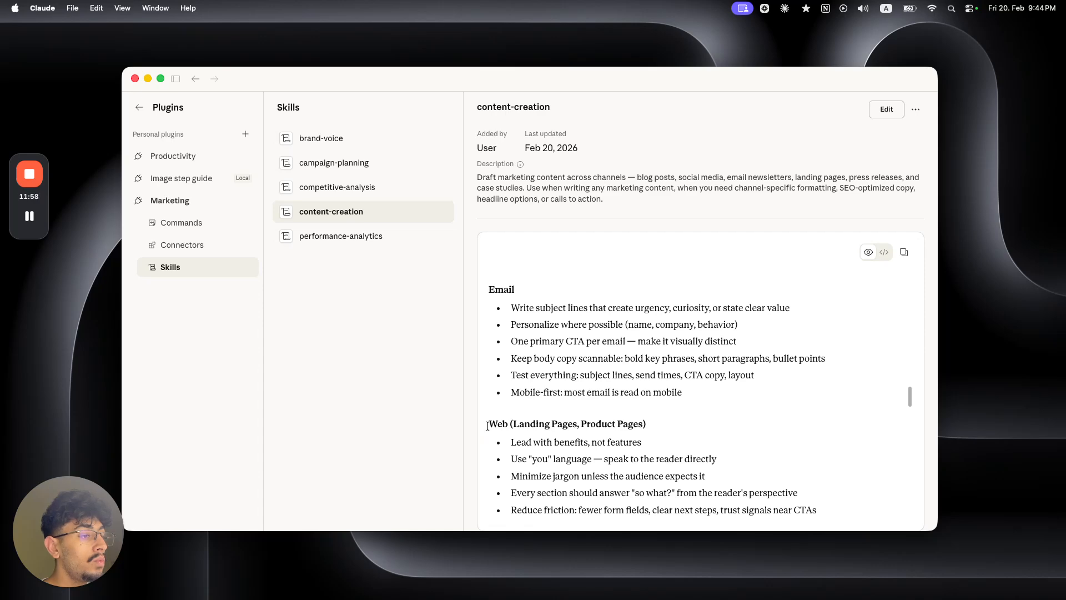
drag(649, 427, 509, 427)
scroll(555, 405, up, 5)
scroll(495, 400, up, 15)
scroll(538, 365, down, 10)
scroll(539, 364, up, 15)
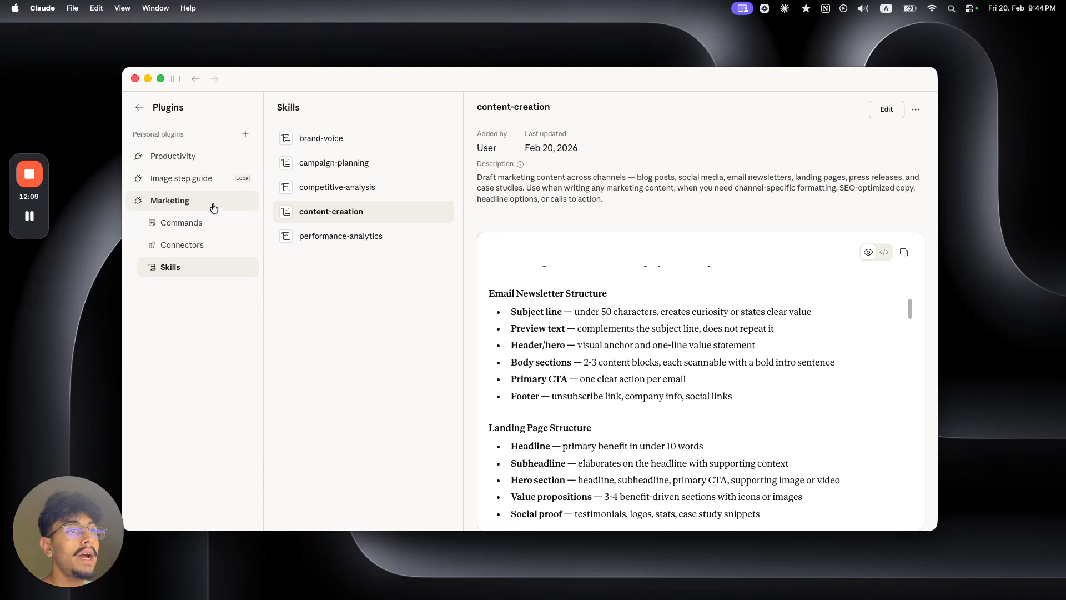
Return to the Marketing plugin's overview and open its brand-voice skill from there.
click(184, 204)
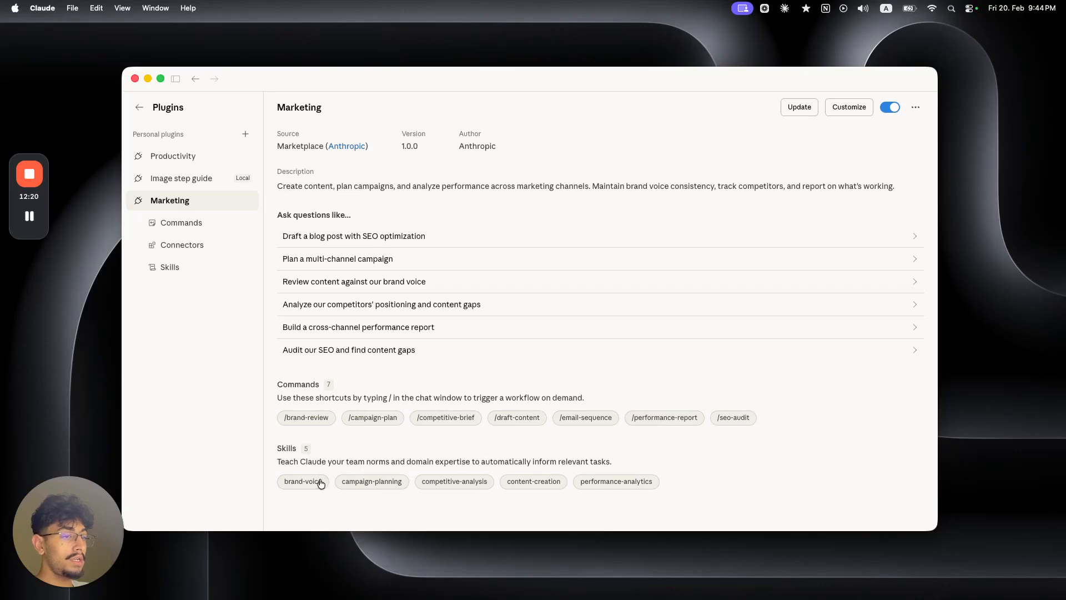
mouse_move(302, 484)
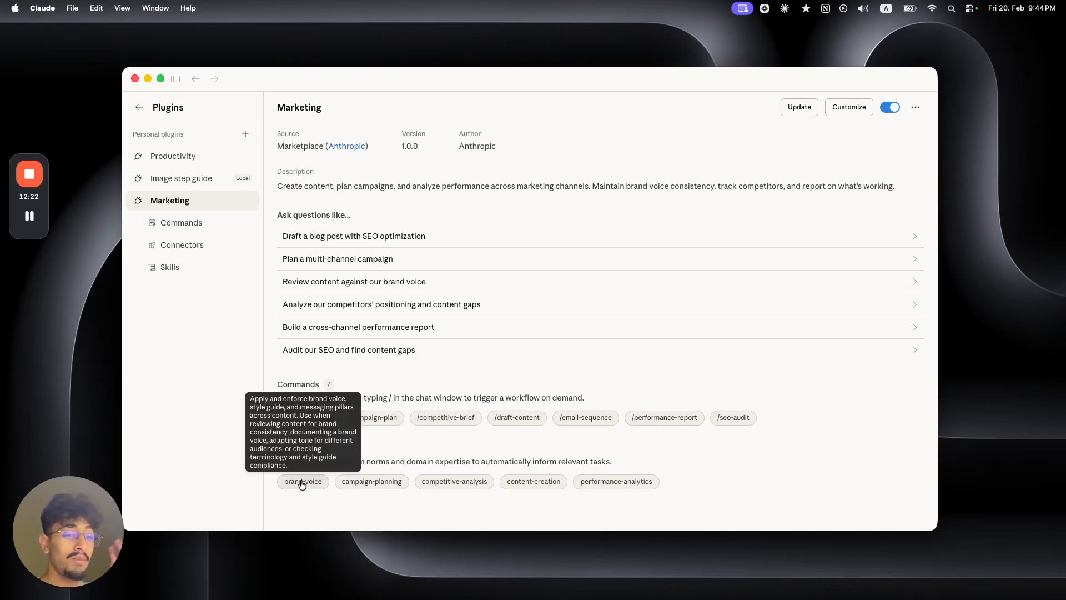
click(302, 482)
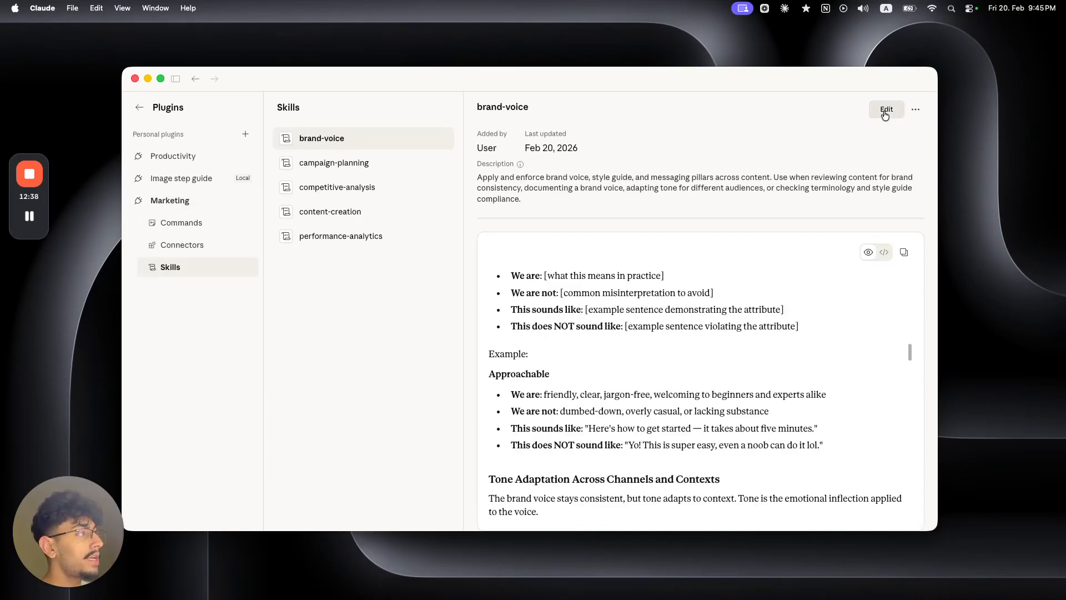
Start customizing the brand-voice skill with Claude, review the prefilled prompt, and return to the skill without sending it.
click(885, 109)
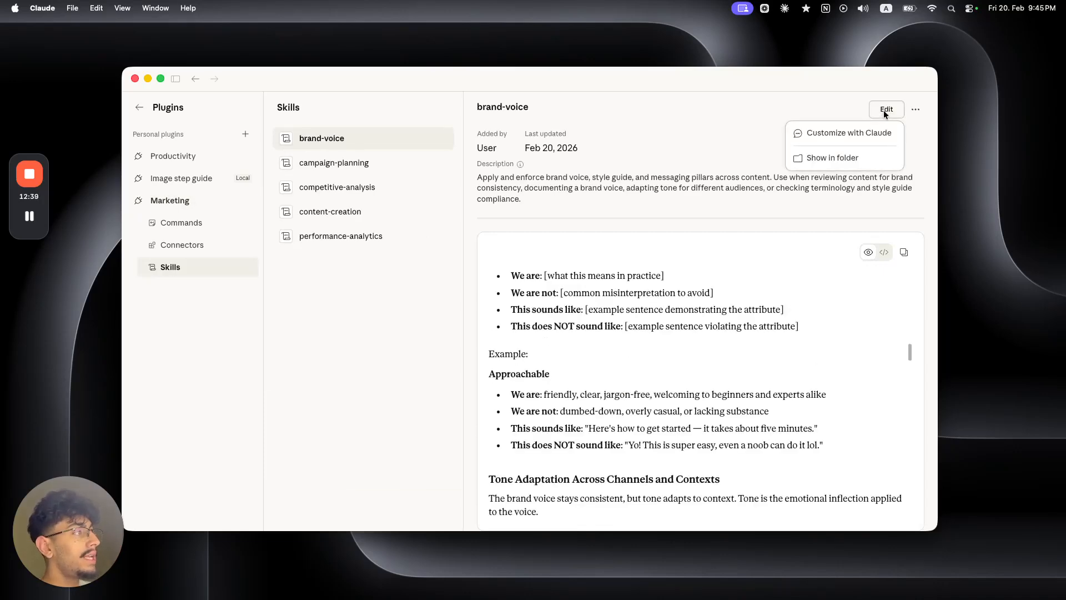
click(843, 136)
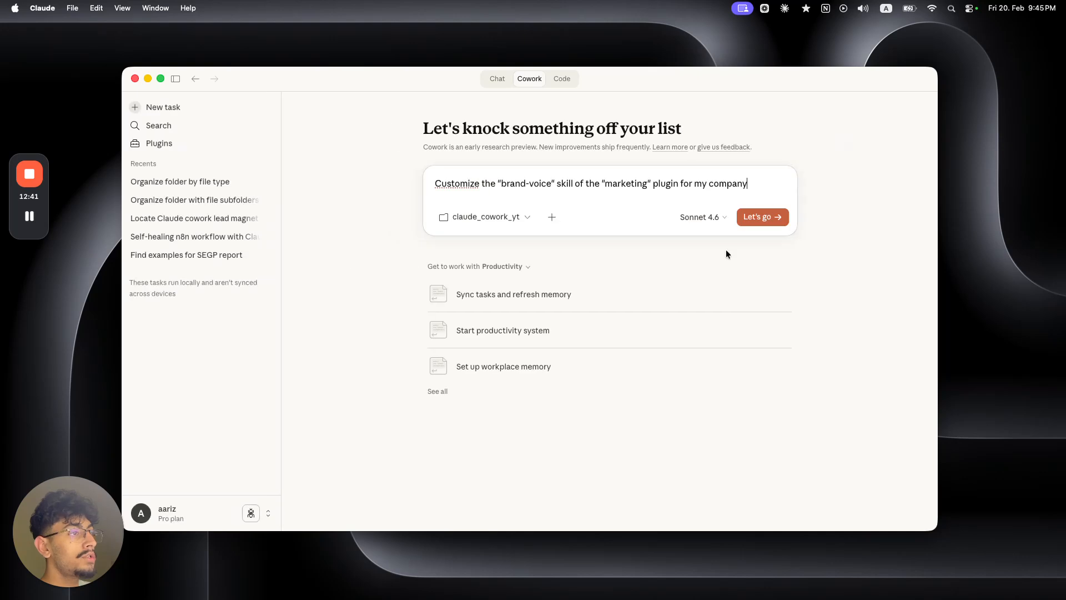
drag(436, 184, 711, 184)
click(714, 184)
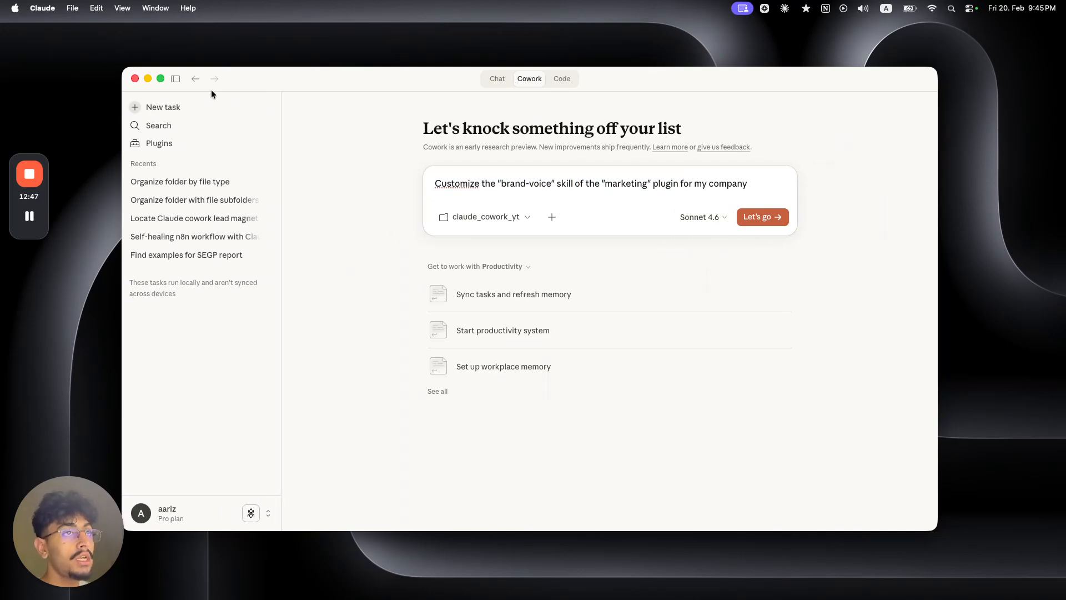
click(196, 79)
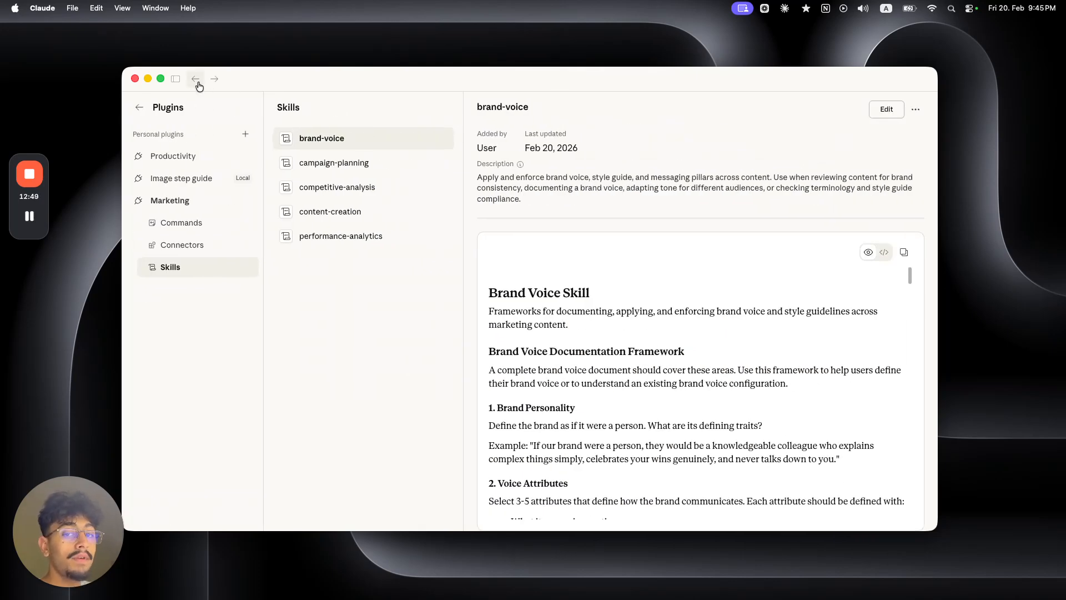
Show the brand-voice skill's location in Finder and open its brand-voice folder.
click(887, 116)
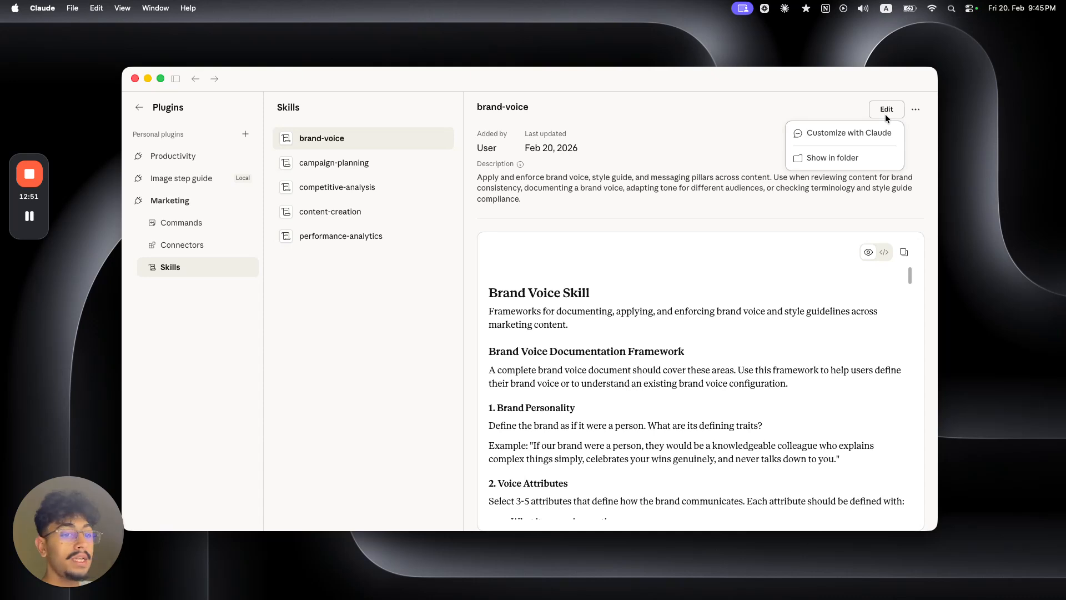
click(866, 158)
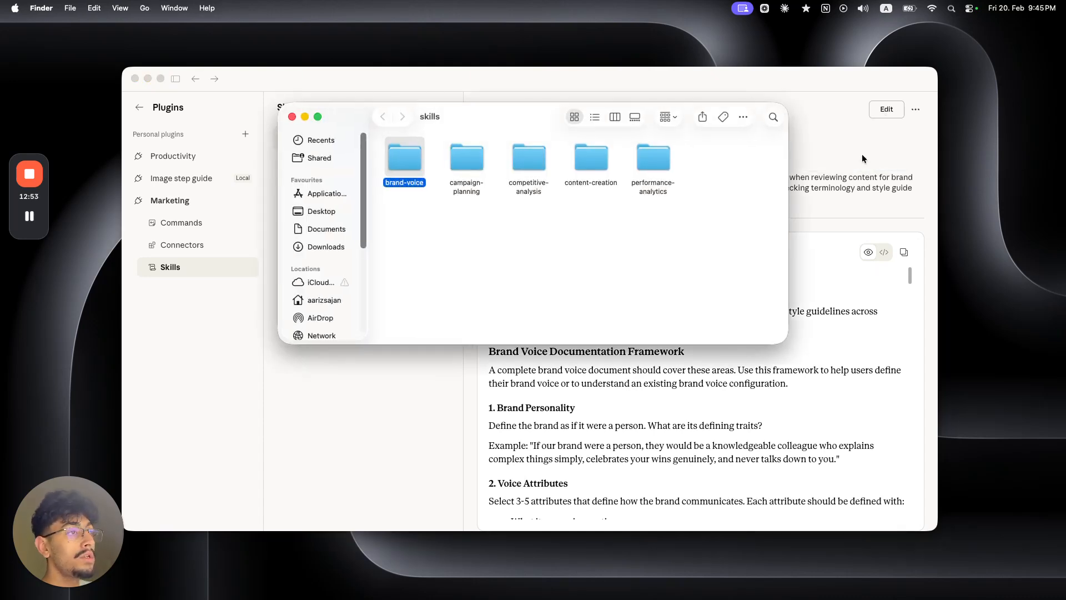
double_click(414, 161)
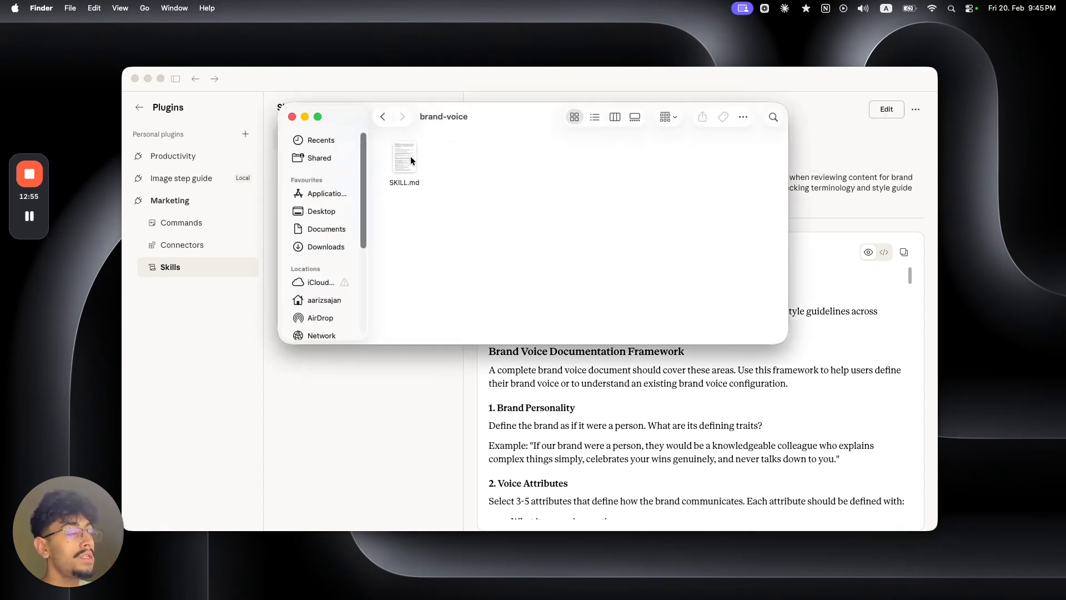
Open the brand-voice folder's SKILL.md file in the Antigravity editor.
right_click(406, 153)
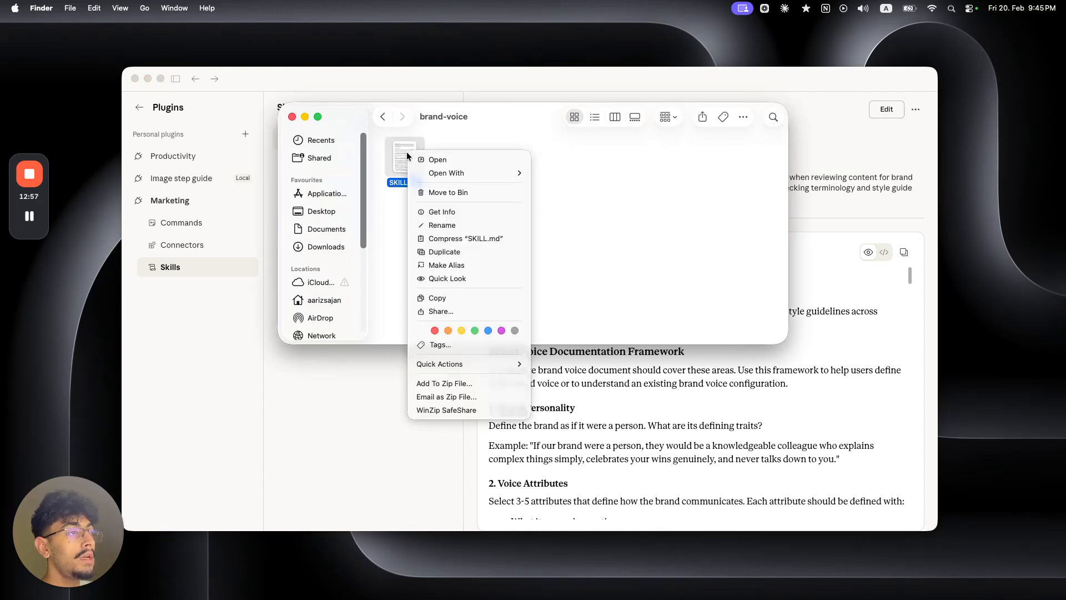
mouse_move(461, 173)
click(564, 172)
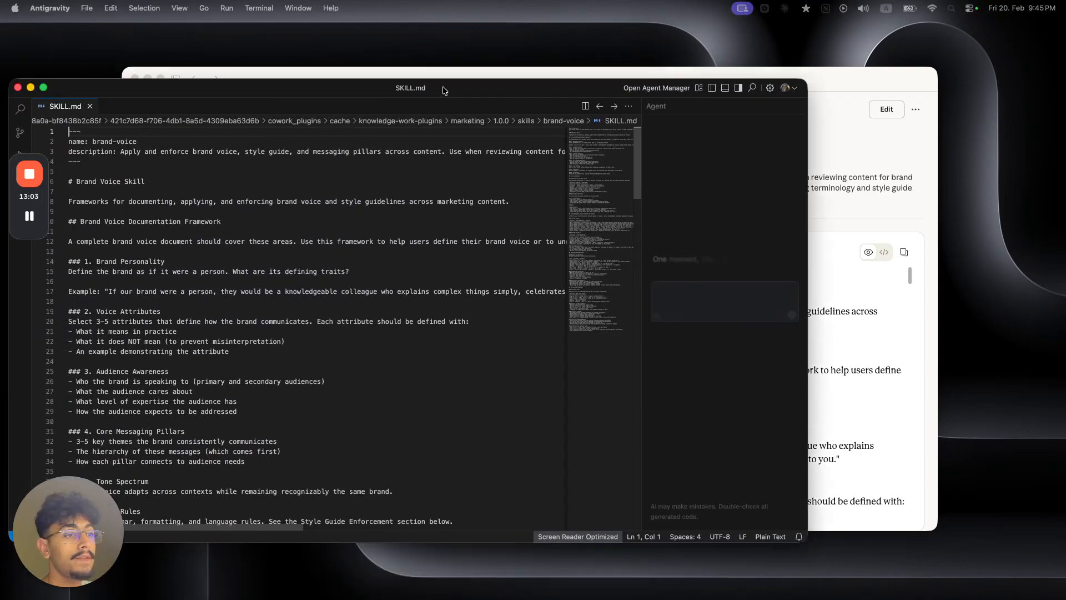
Look through the brand-voice SKILL.md file down to its style guide rules, and trust the workspace when asked.
scroll(559, 224, down, 20)
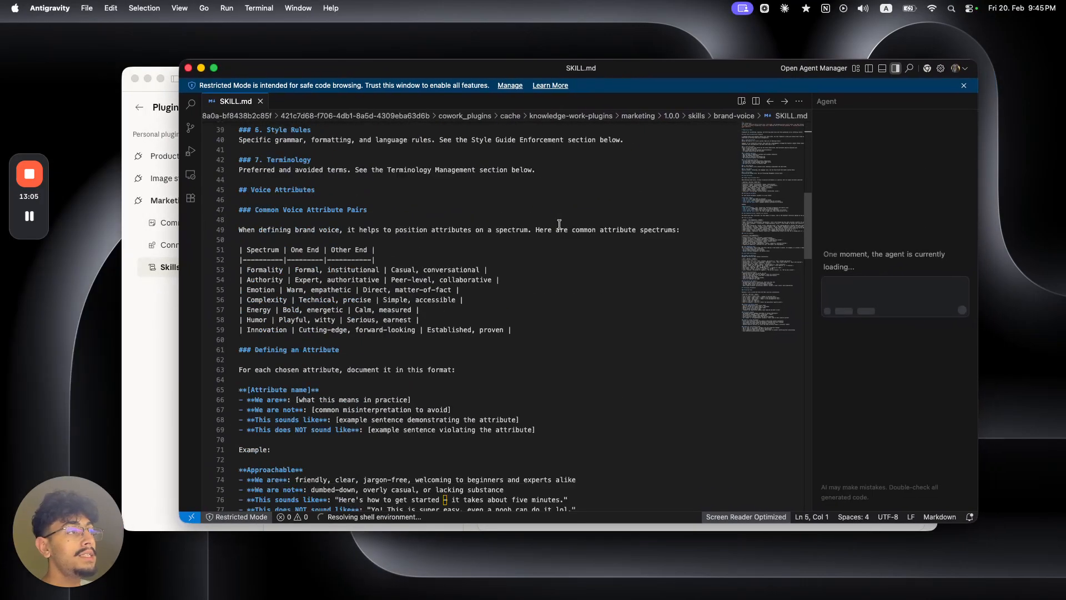
scroll(559, 224, up, 10)
scroll(559, 225, up, 5)
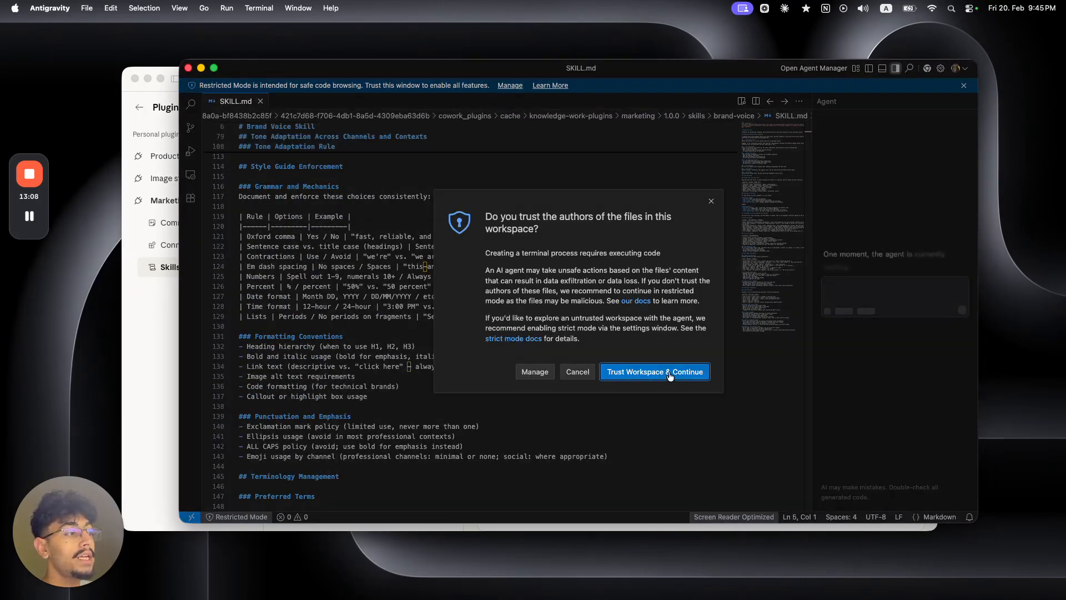
click(590, 437)
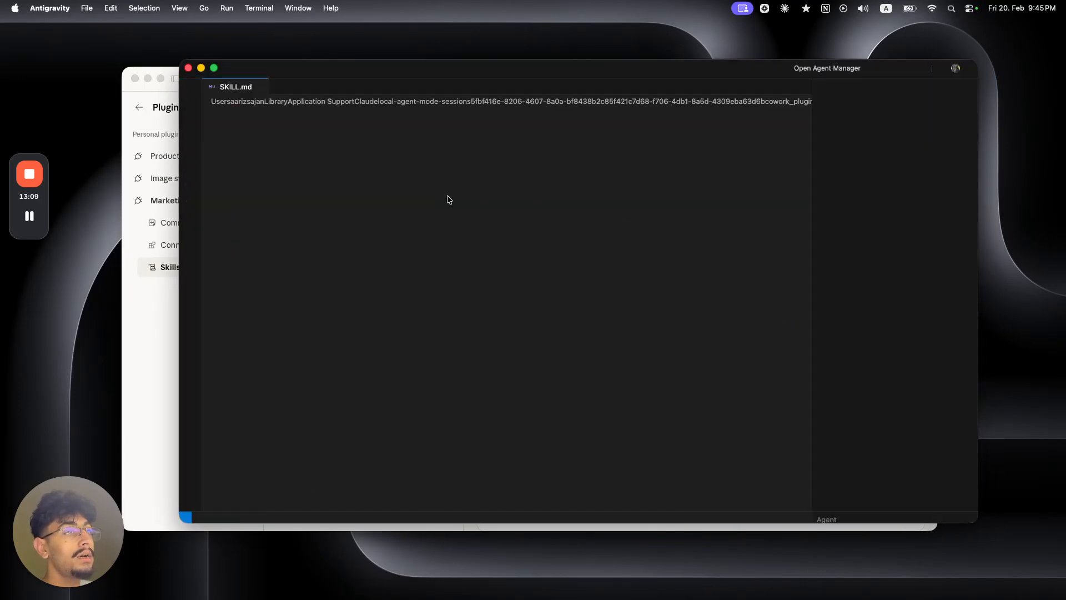
drag(275, 204, 469, 383)
click(471, 390)
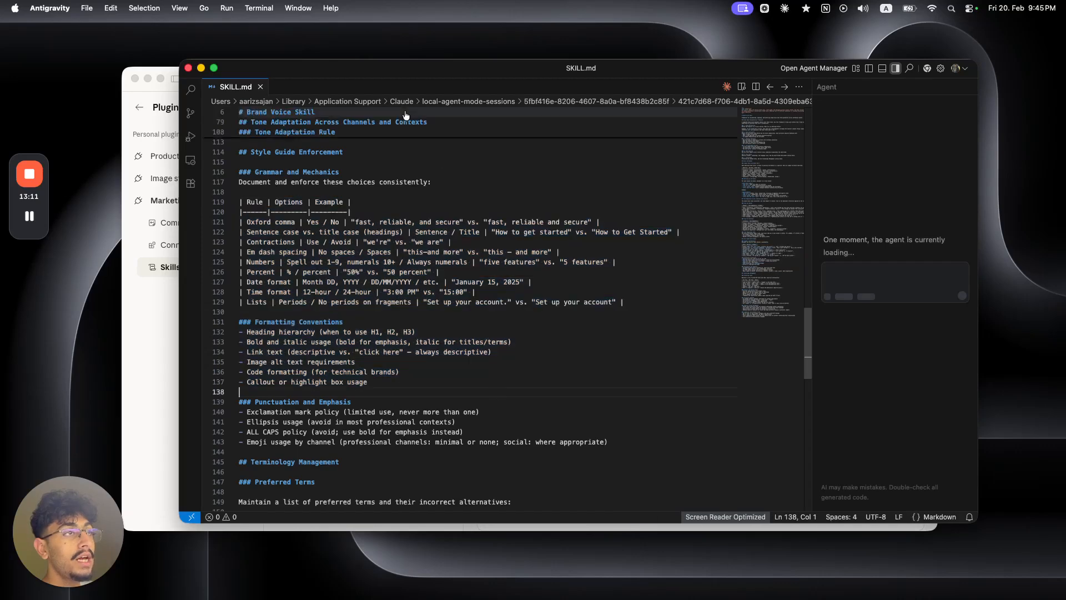
Compare the SKILL.md file with the brand-voice skill text shown in Claude, then close the editor window.
drag(387, 75, 630, 207)
click(373, 368)
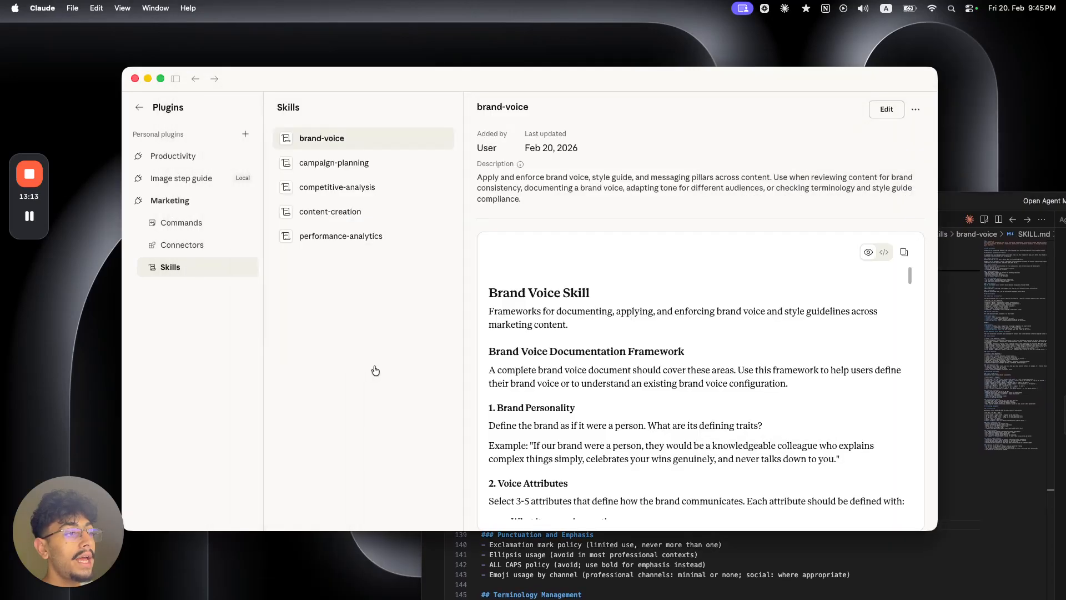
drag(498, 289, 693, 452)
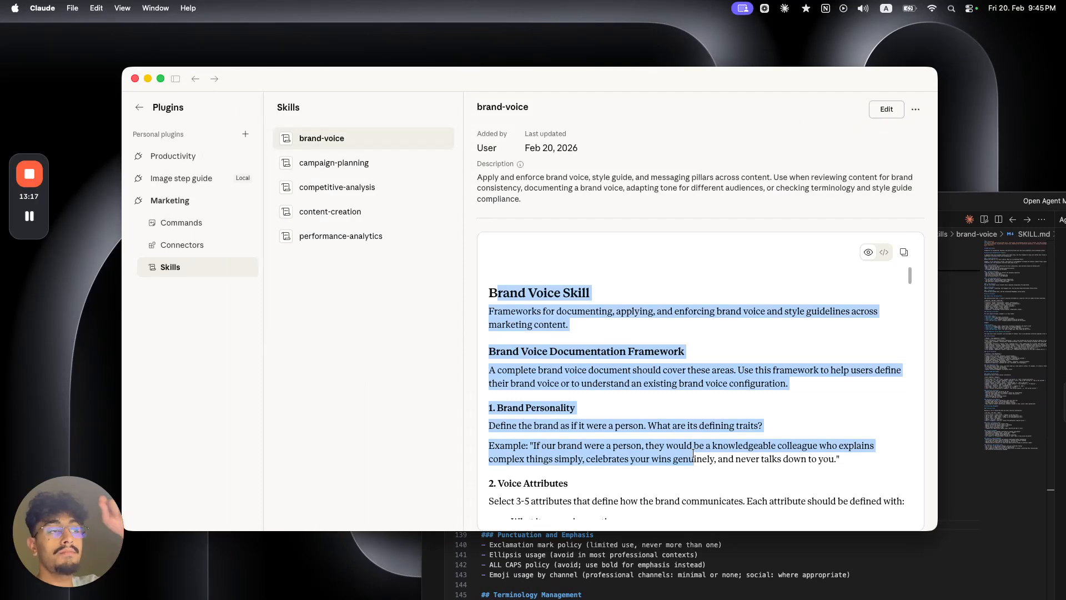
click(970, 382)
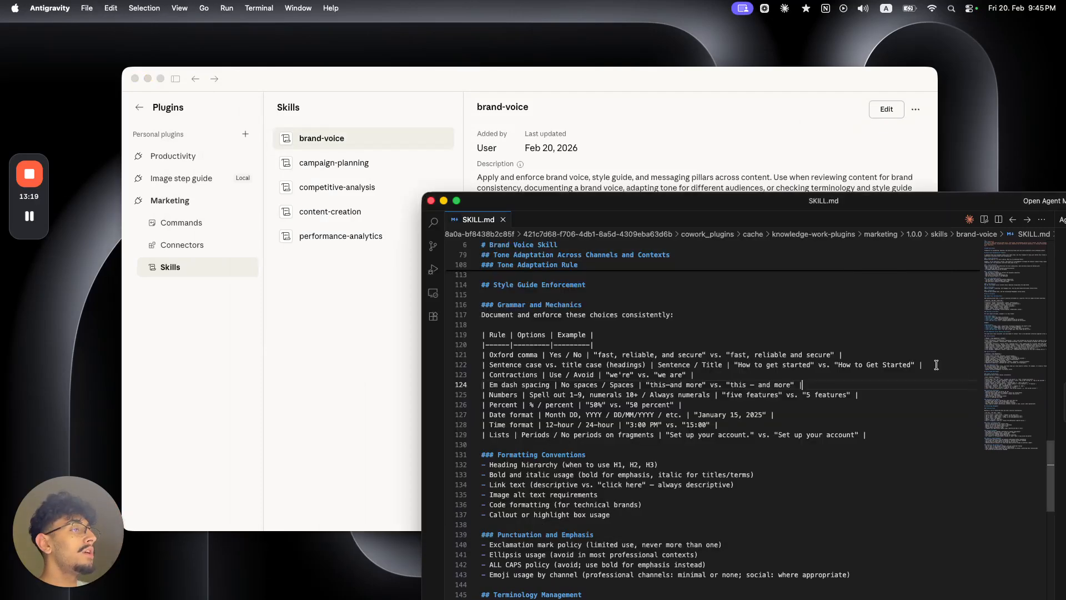
click(431, 201)
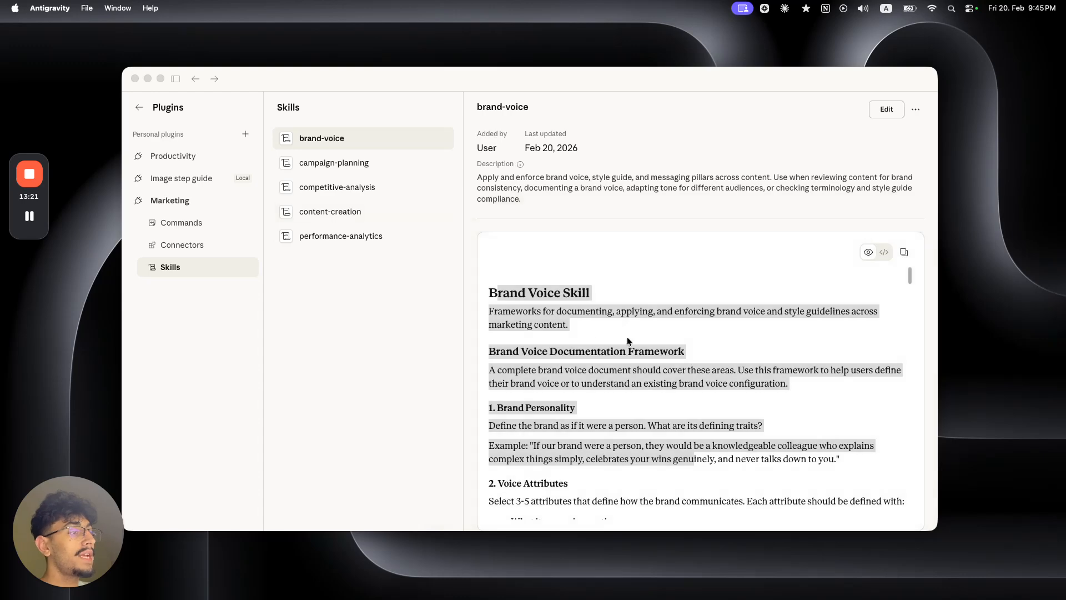
View the Marketing plugin's commands and return to its overview to review the available commands, including email-sequence.
click(224, 226)
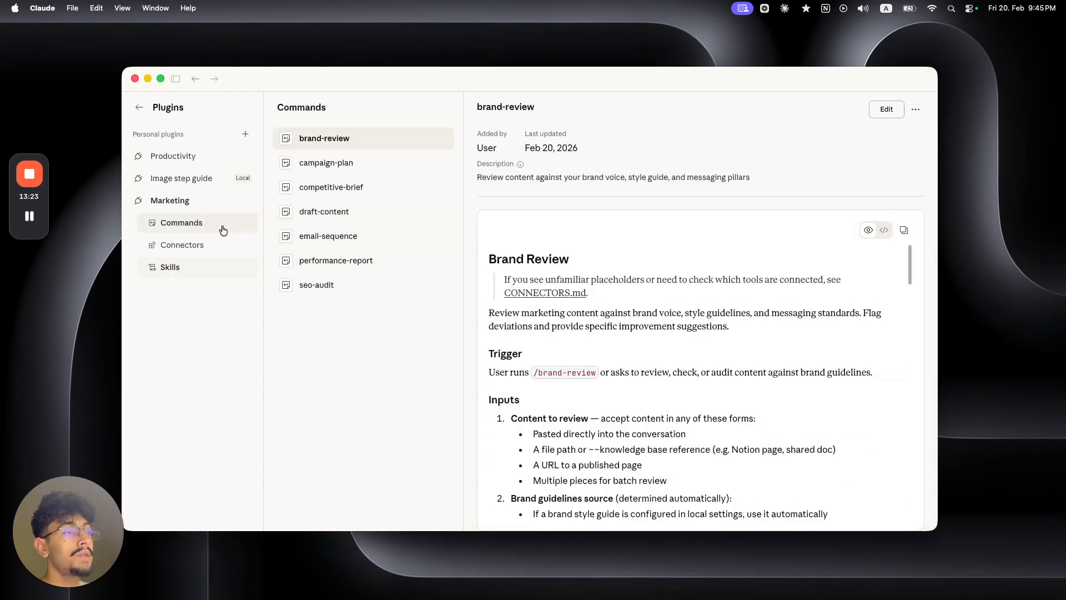
click(190, 206)
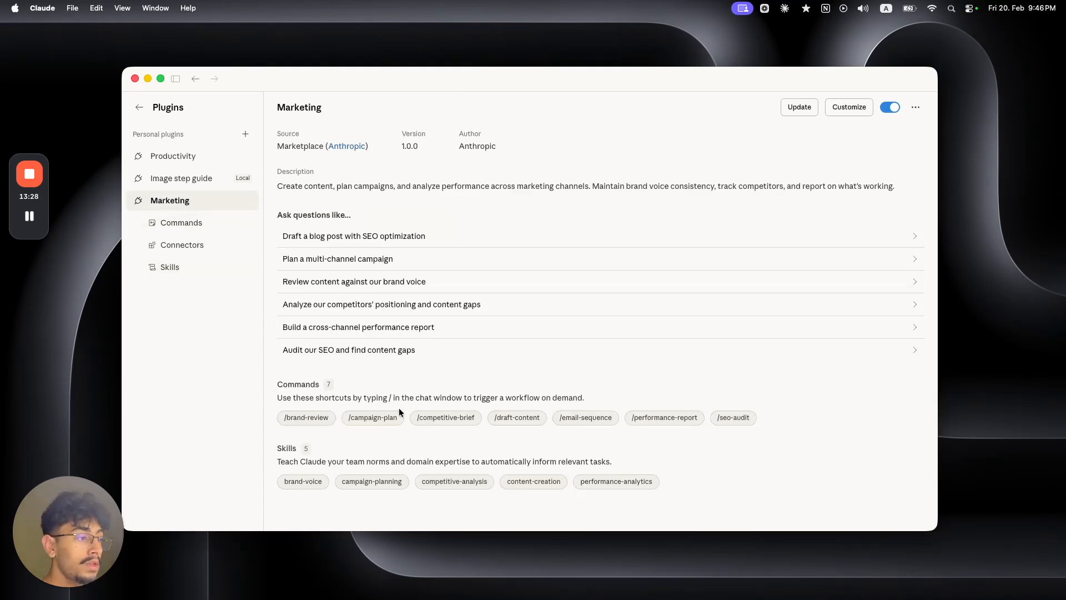
mouse_move(591, 419)
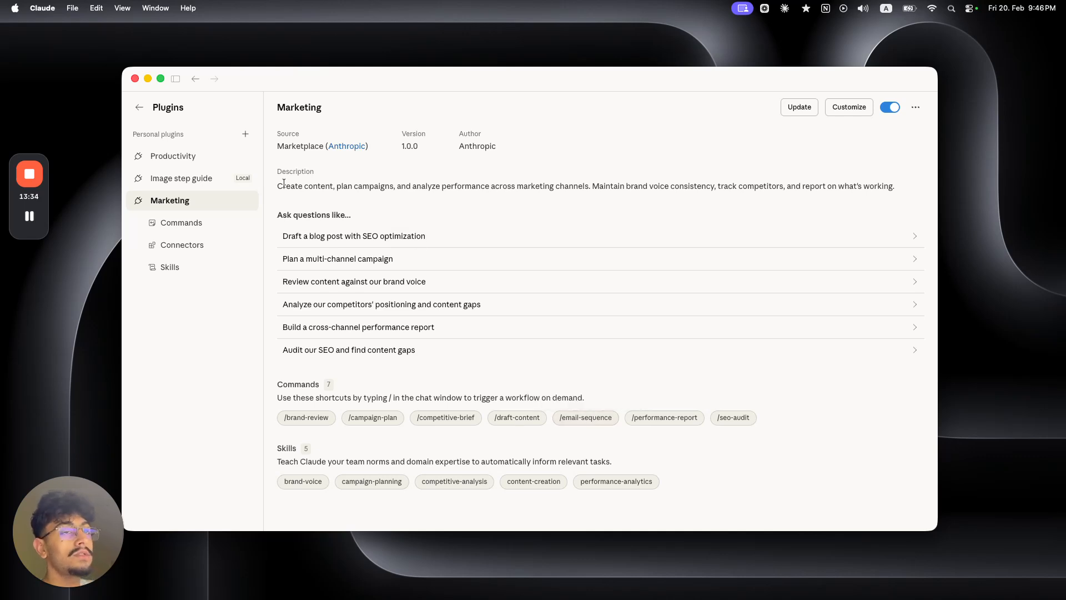
Leave the plugins page and reopen the "Organize folder by file type" task to review its file summary.
click(139, 107)
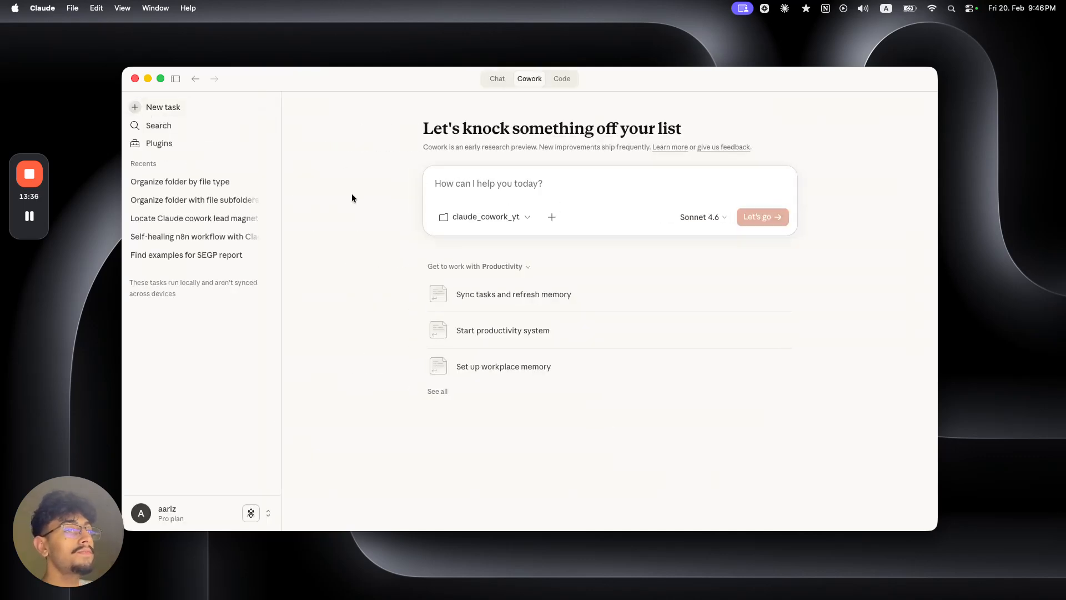
click(171, 183)
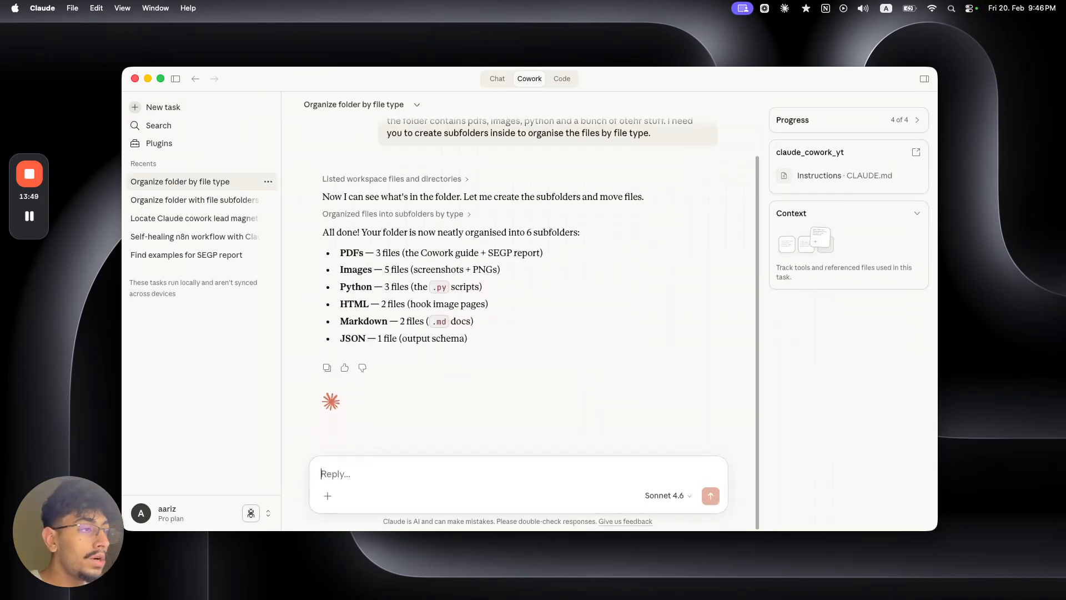
drag(418, 247, 545, 258)
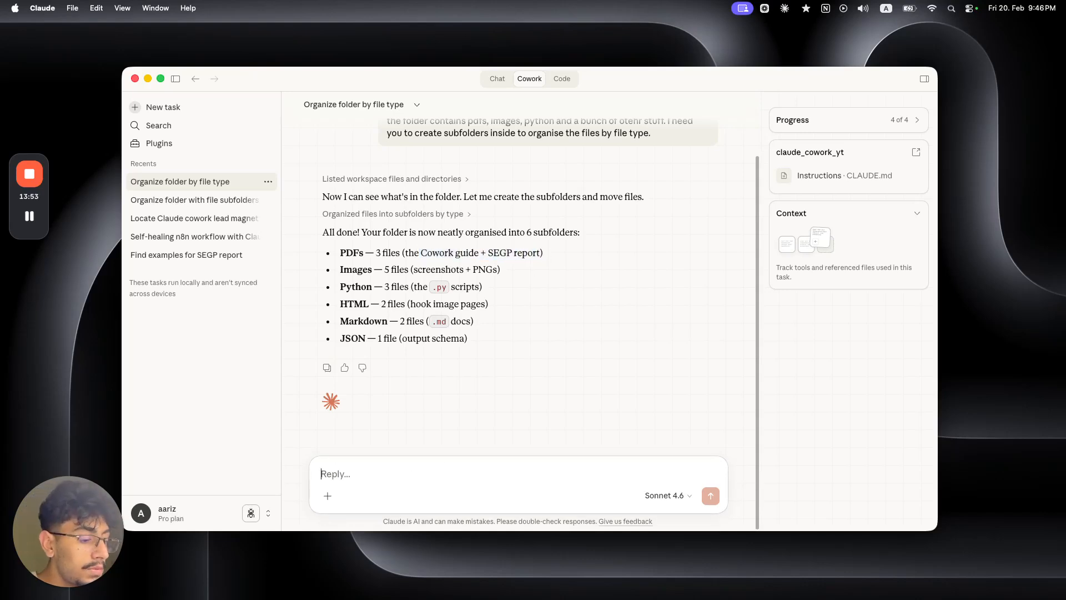
Run the Marketing plugin's email-sequence command in this task with the instruction "based on the cowork guide".
text(/marketing:em)
text(ail)
text(-)
text(sequ)
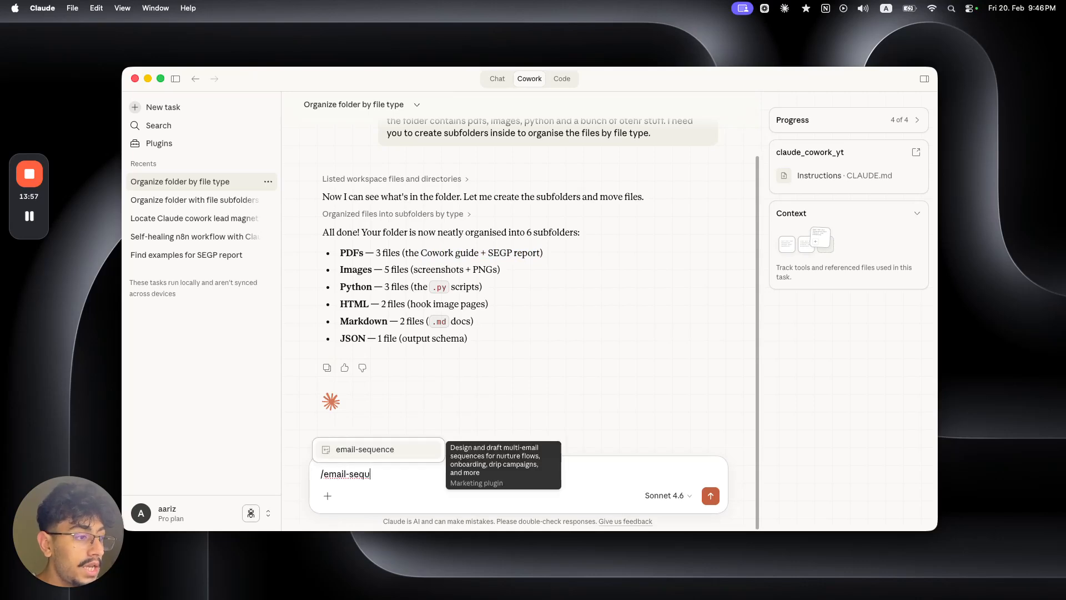
text(ence base)
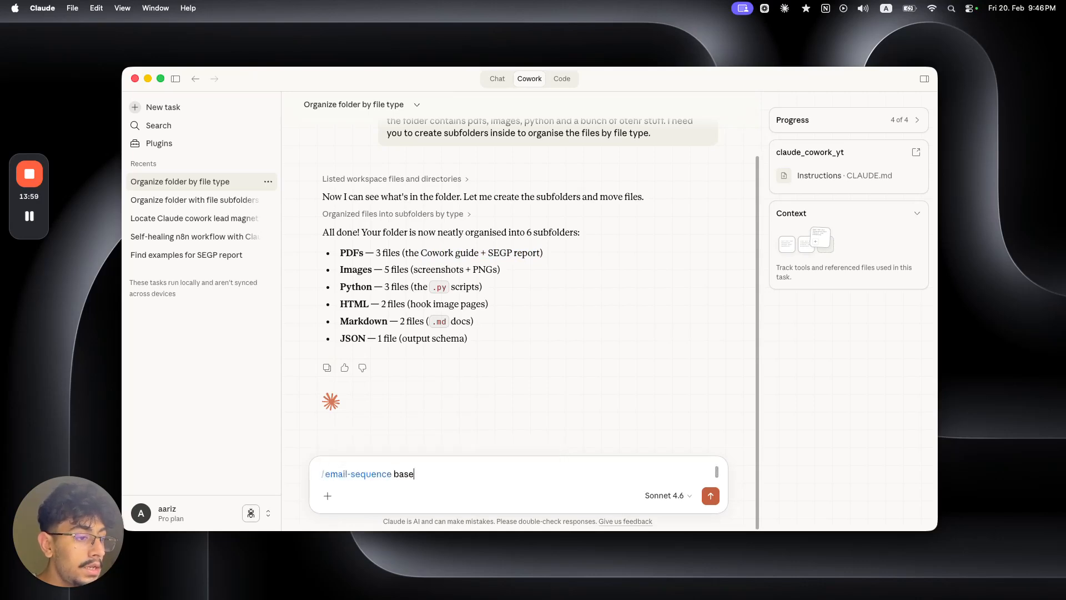
text(d on the cowork guide)
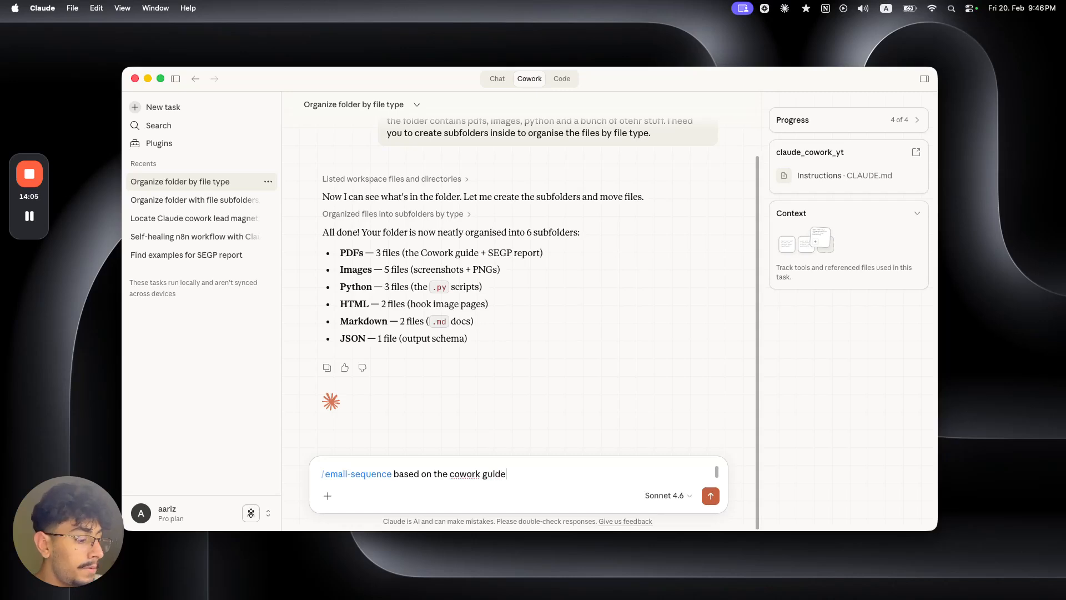
key(Return)
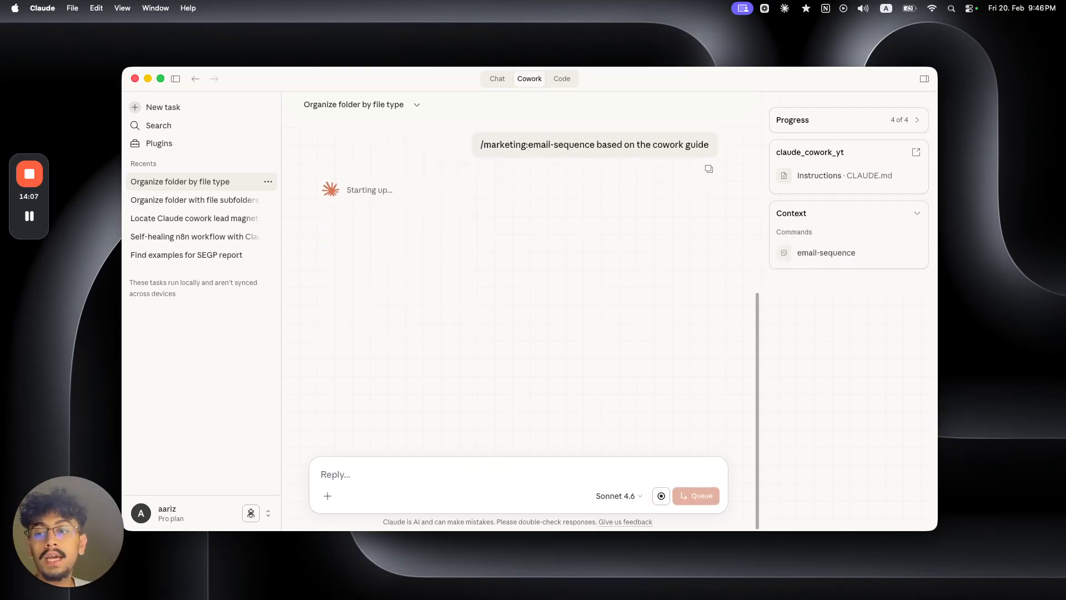
Switch to Finder and open the PDFs subfolder of claude_cowork_yt in the home folder.
key(super+Tab)
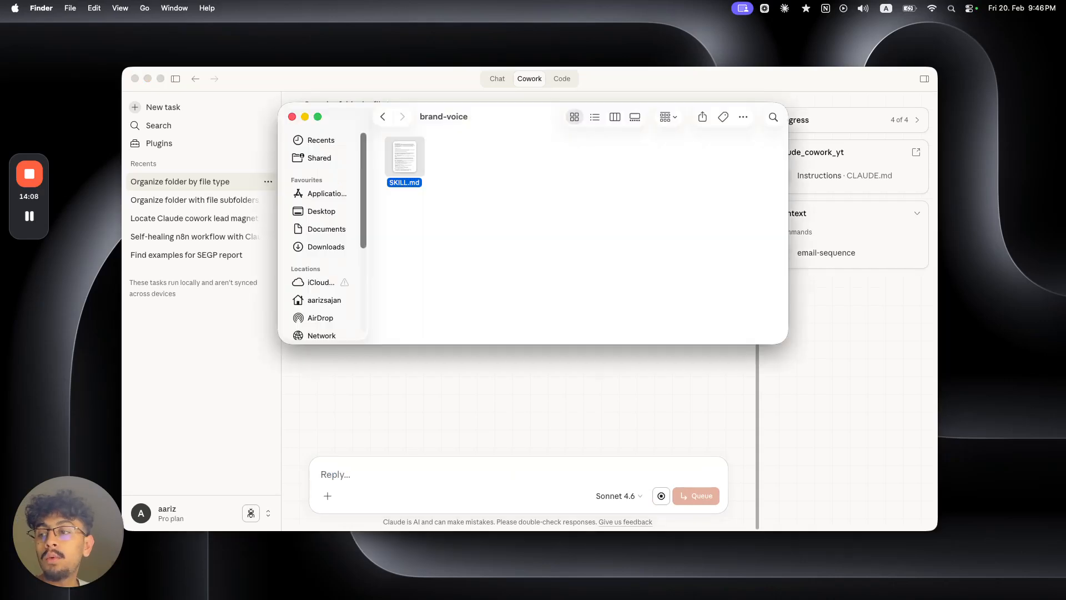
click(383, 116)
click(323, 301)
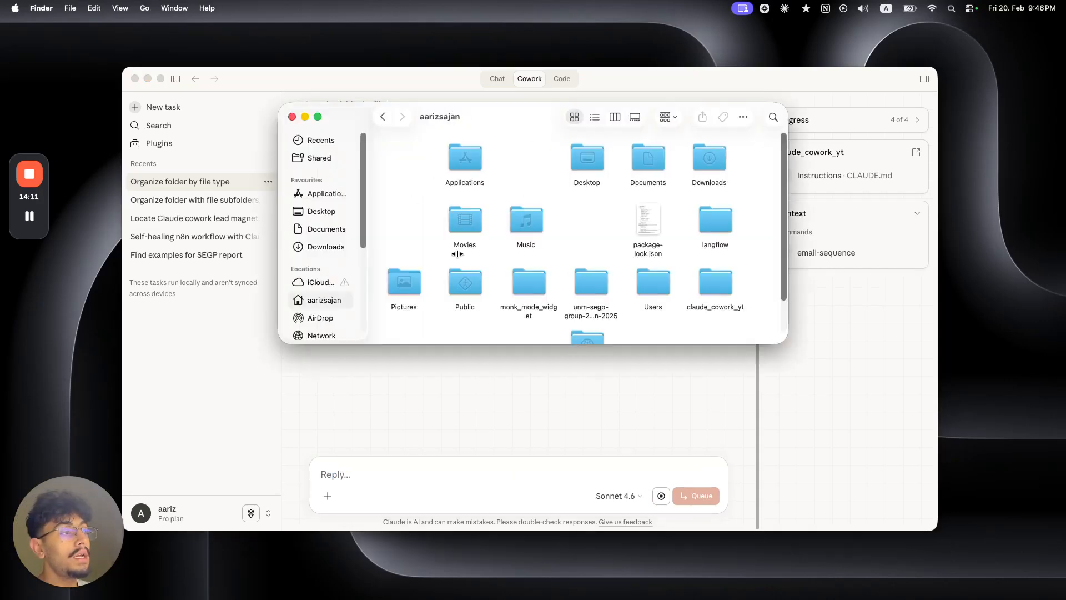
scroll(561, 255, down, 2)
double_click(711, 241)
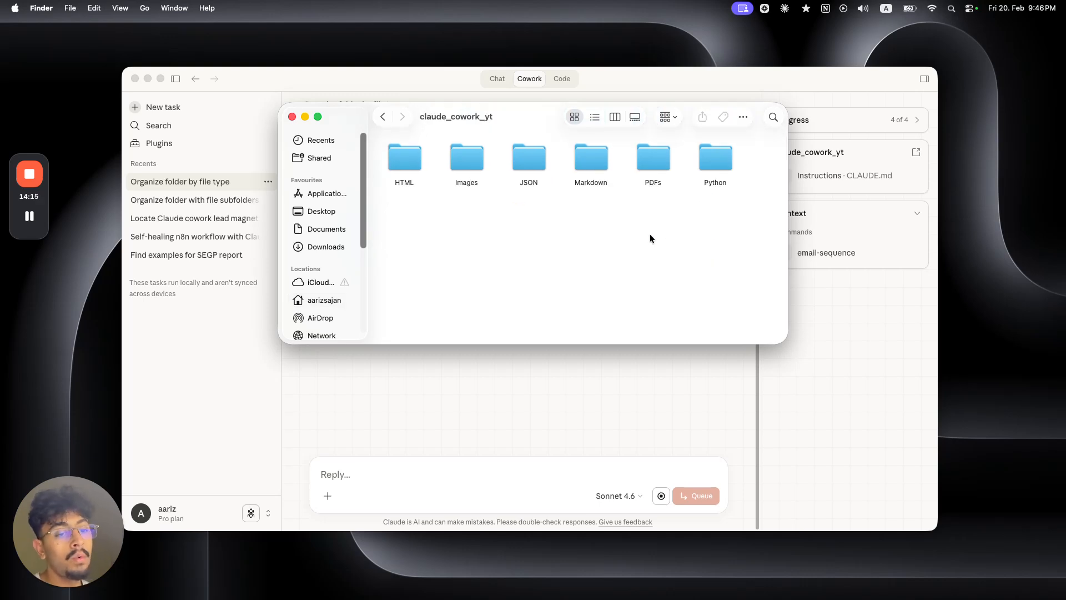
drag(525, 125, 559, 152)
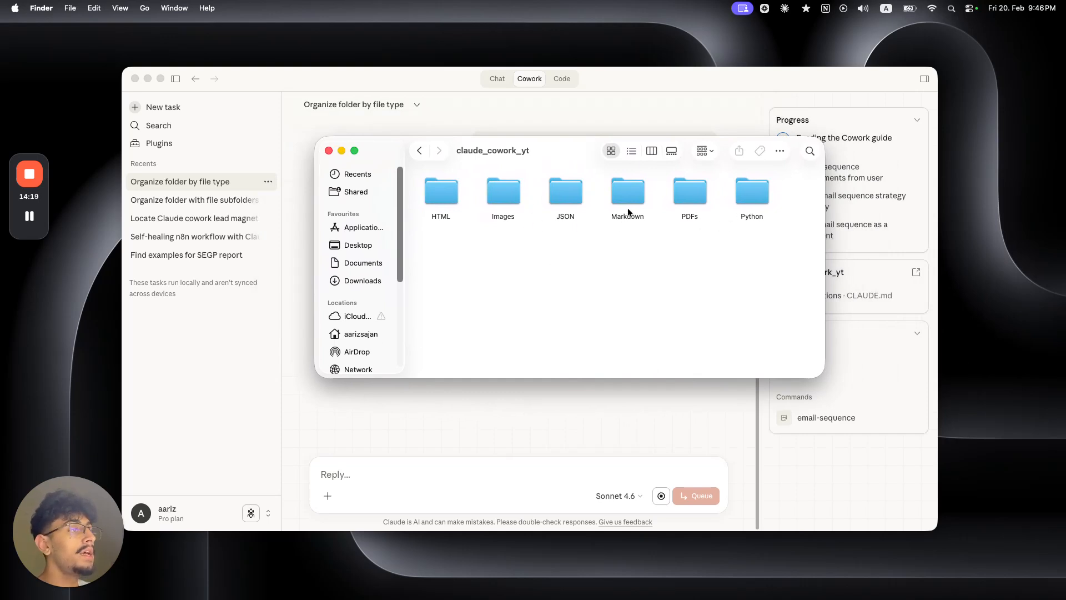
double_click(688, 194)
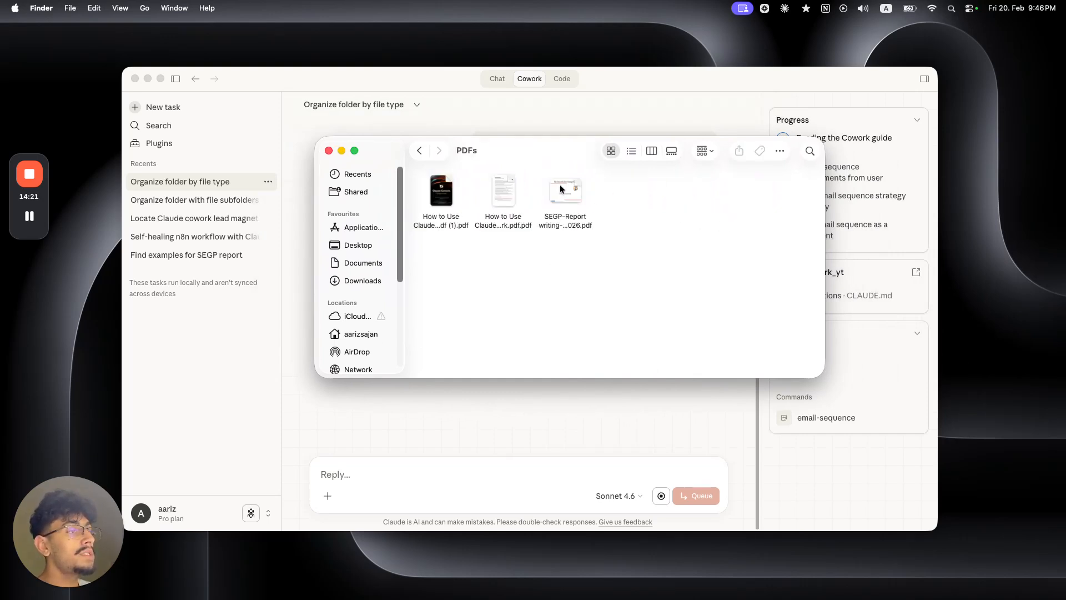
Open the "How to Use Claude Cowork" (1) PDF, browse through its pages, and close the PDF and Finder windows.
double_click(439, 189)
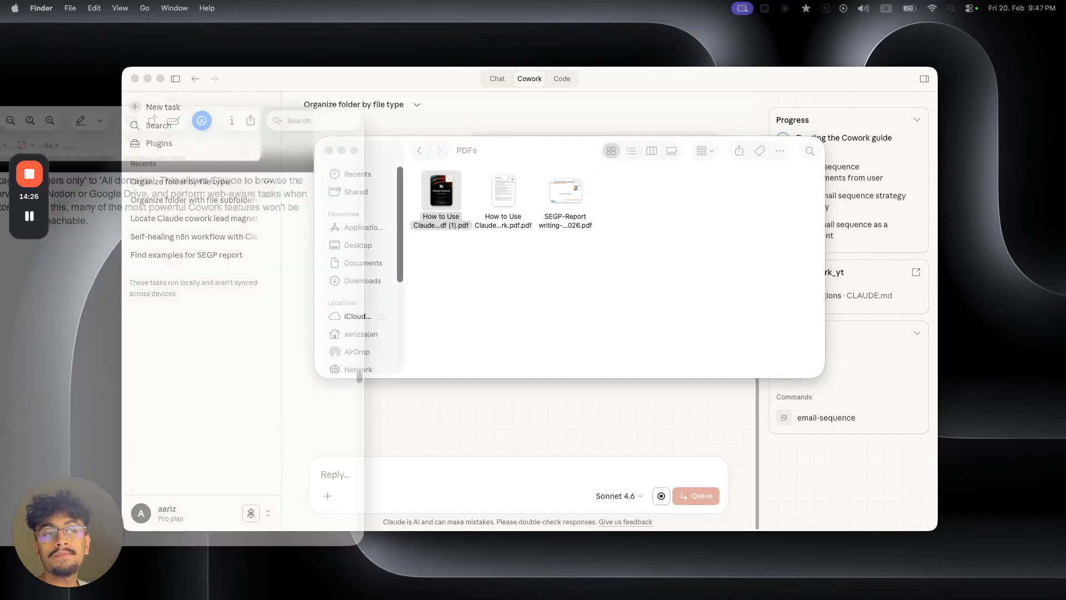
scroll(566, 295, up, 2)
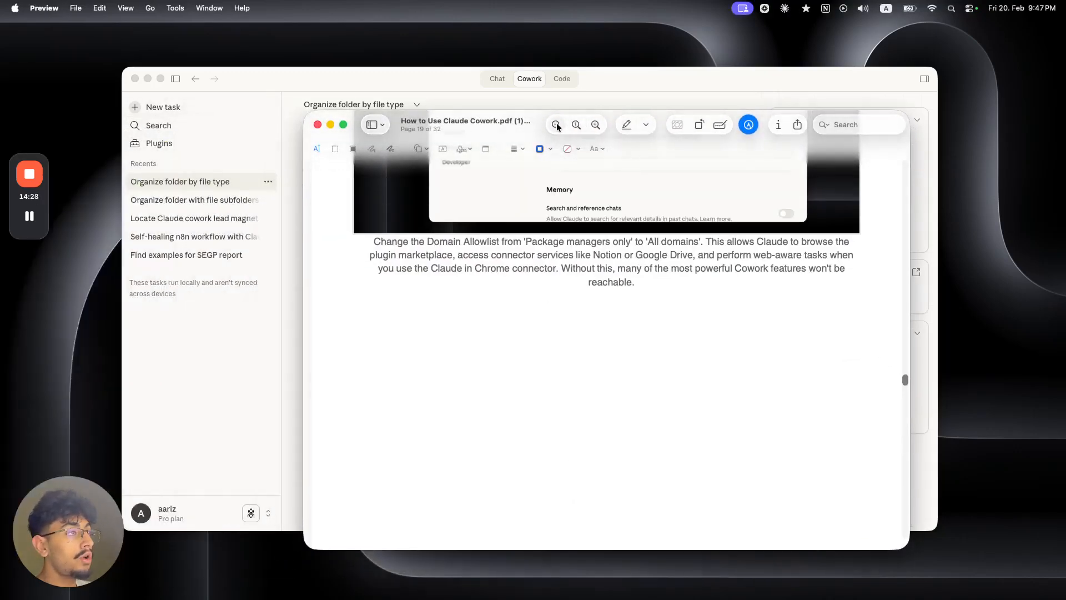
click(556, 125)
click(557, 125)
click(556, 125)
scroll(626, 297, up, 3)
scroll(626, 296, up, 10)
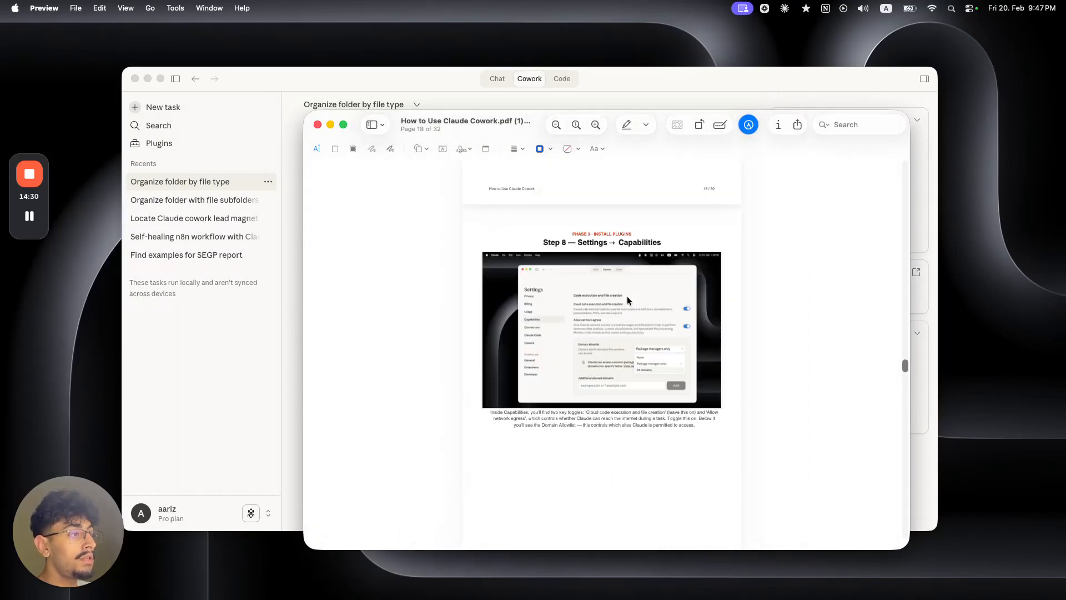
scroll(615, 326, up, 8)
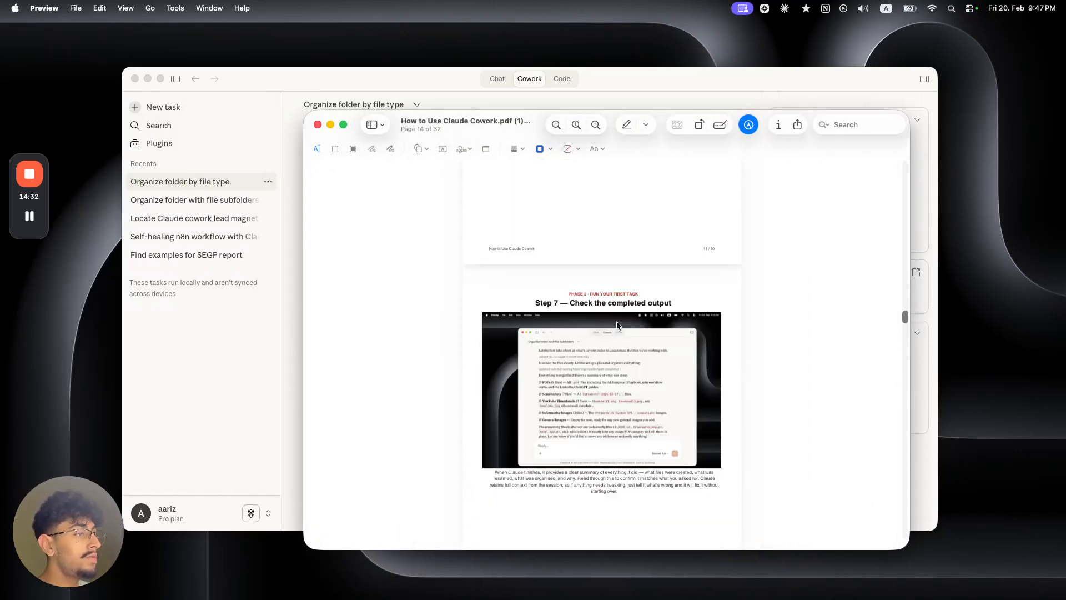
drag(904, 277, 922, 534)
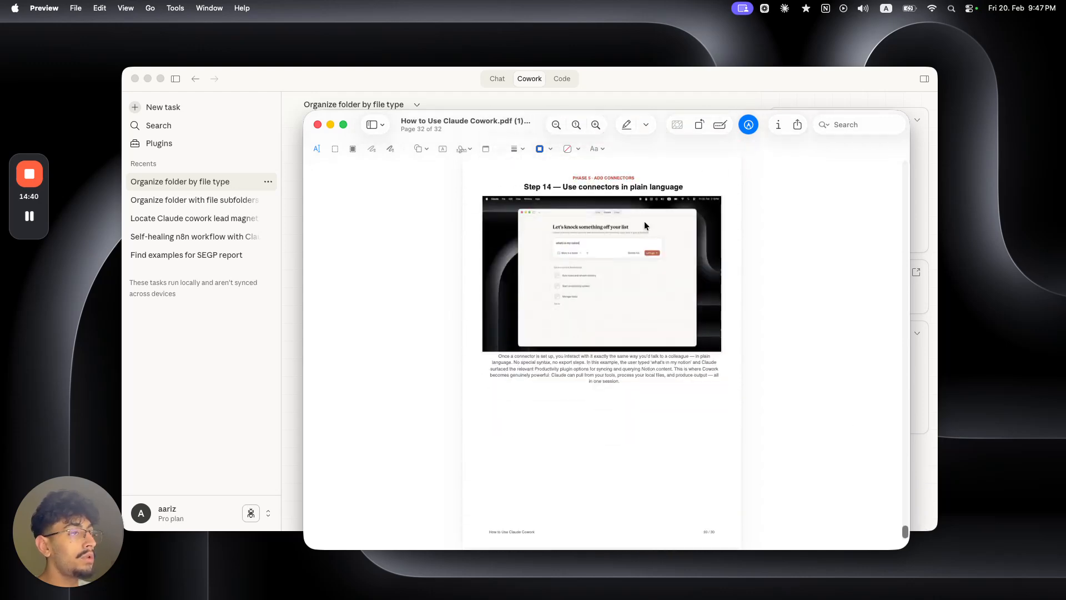
click(317, 124)
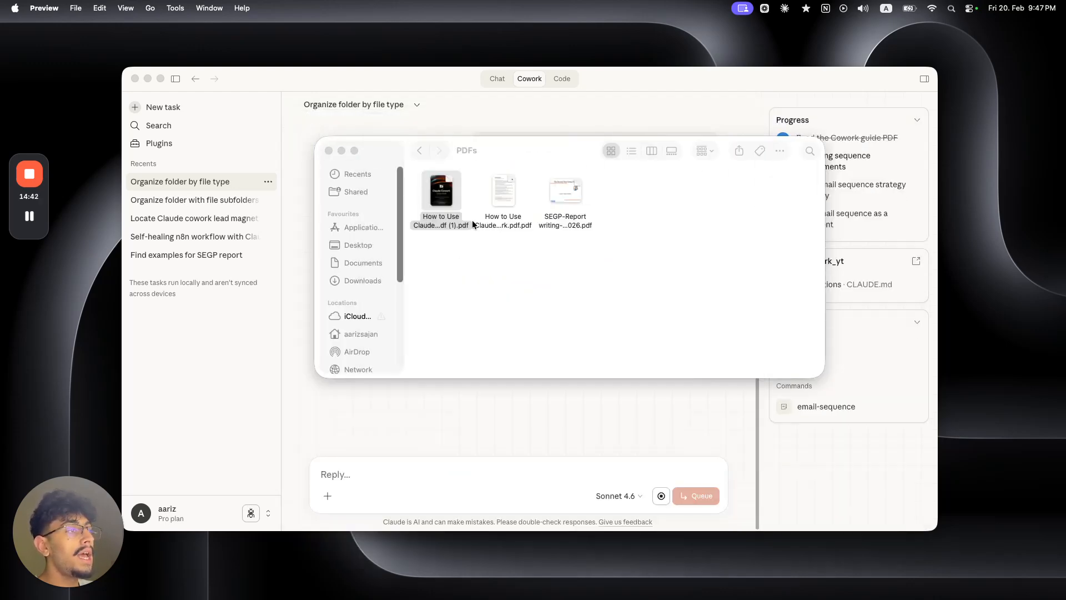
click(328, 151)
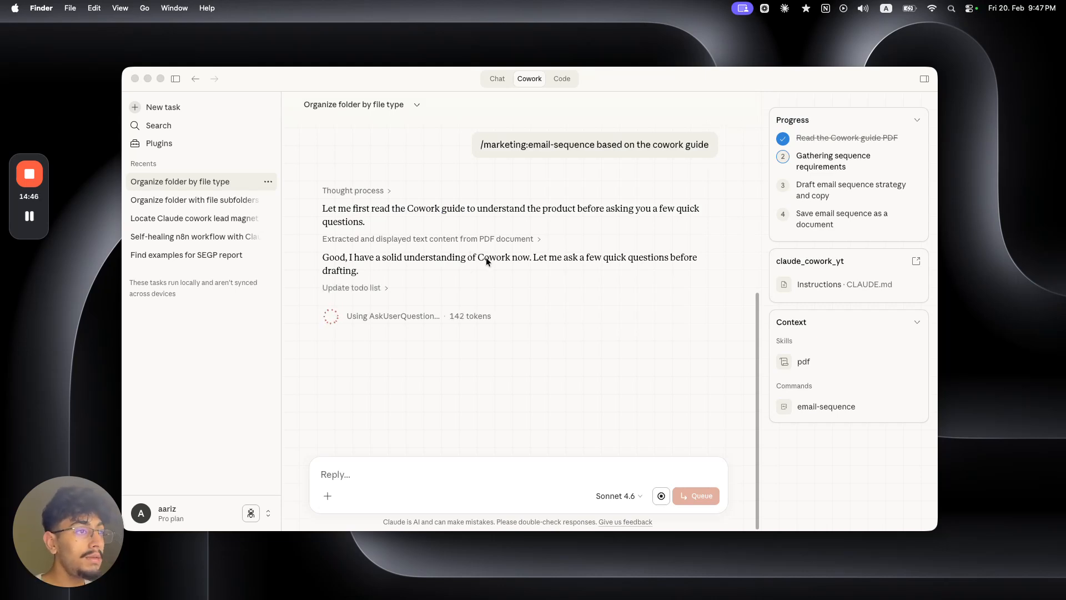
Return to the Claude task, view the claude_cowork_yt folder instructions, and close them without changes.
click(555, 237)
click(831, 286)
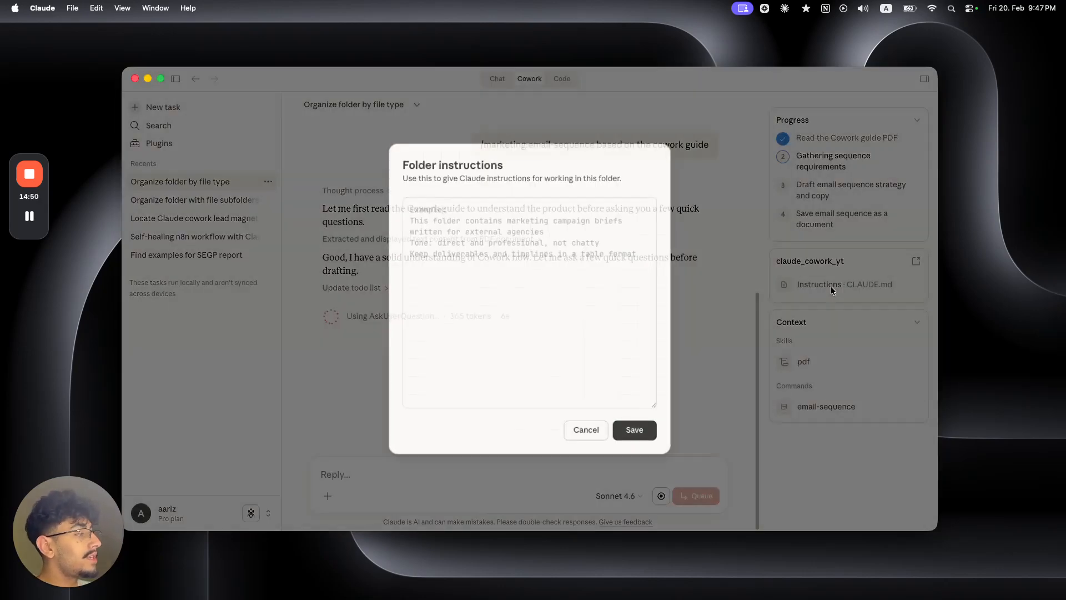
click(732, 285)
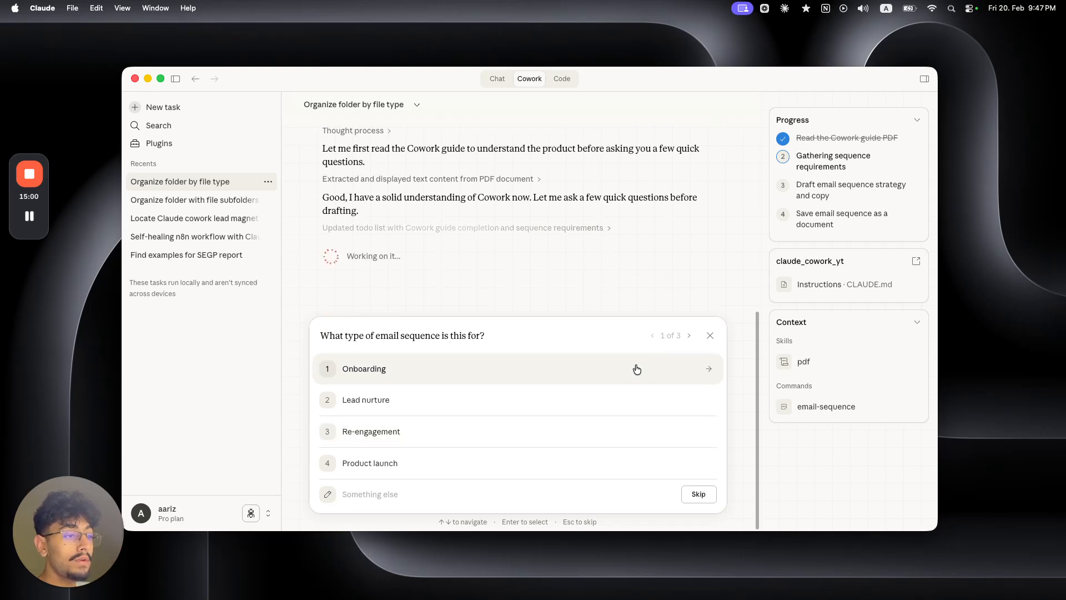
Answer the email sequence questions with Lead nurture as the type and Small business owners as the primary audience.
click(575, 407)
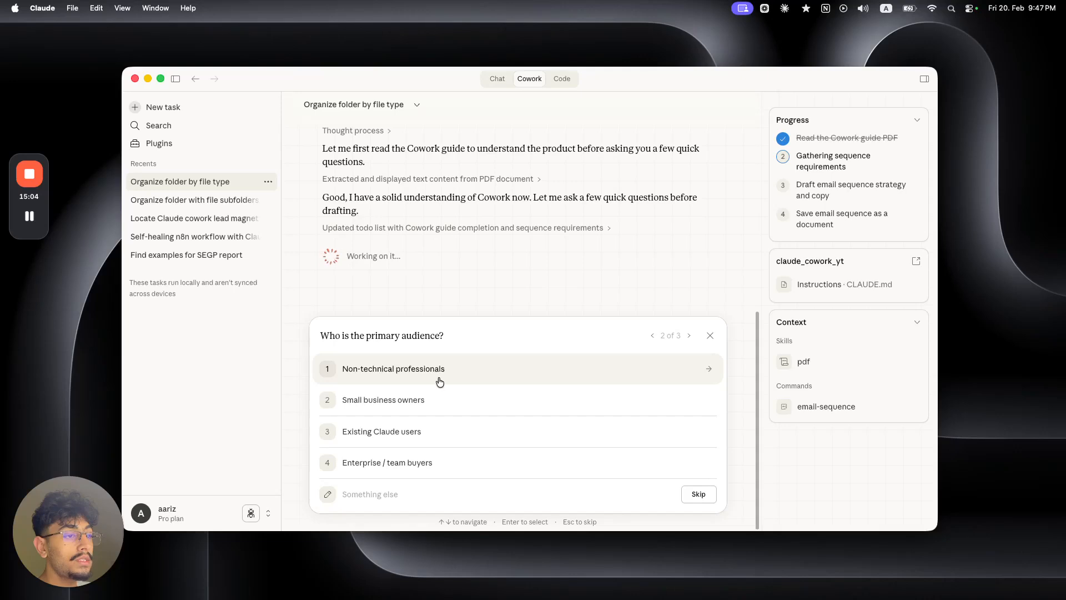
click(441, 407)
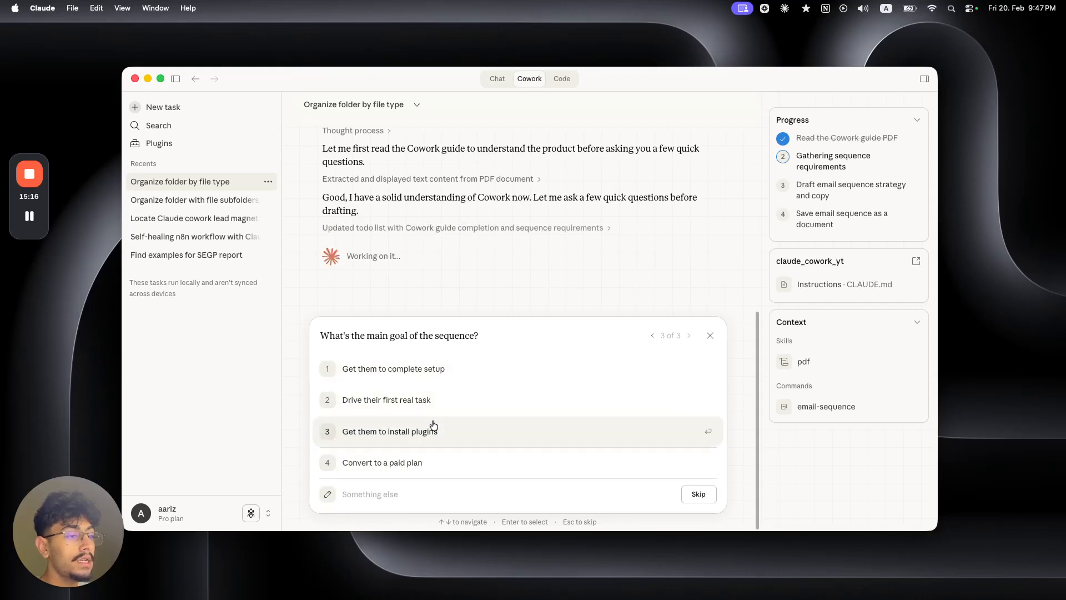
Submit the custom goal "trust me, so that they may one day hire me (become my clients) as i sell AI implementation and automtation services".
click(422, 501)
text(tr)
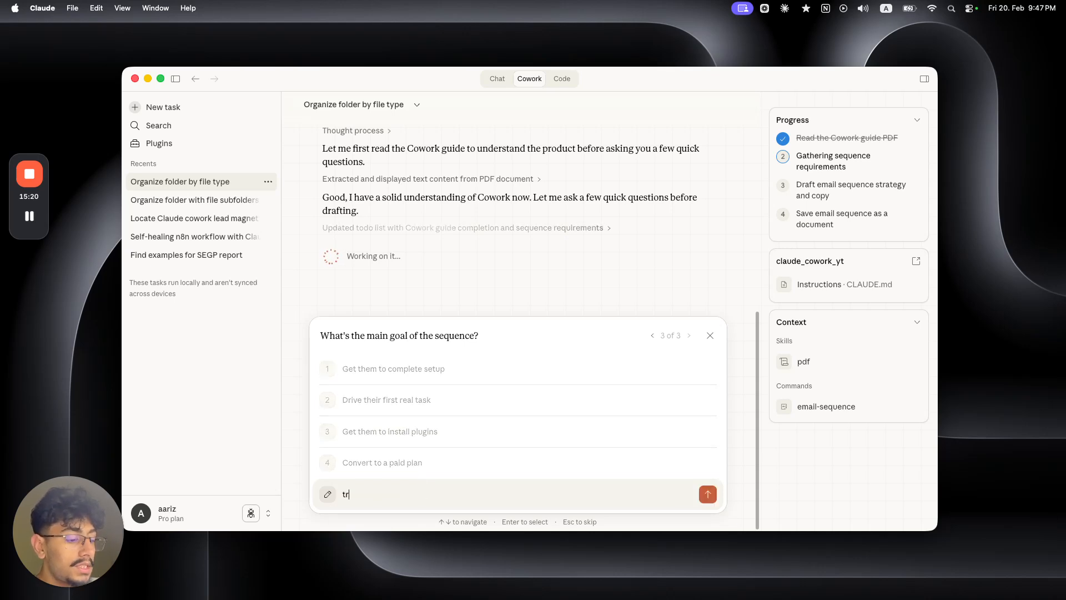
text(ust me, so)
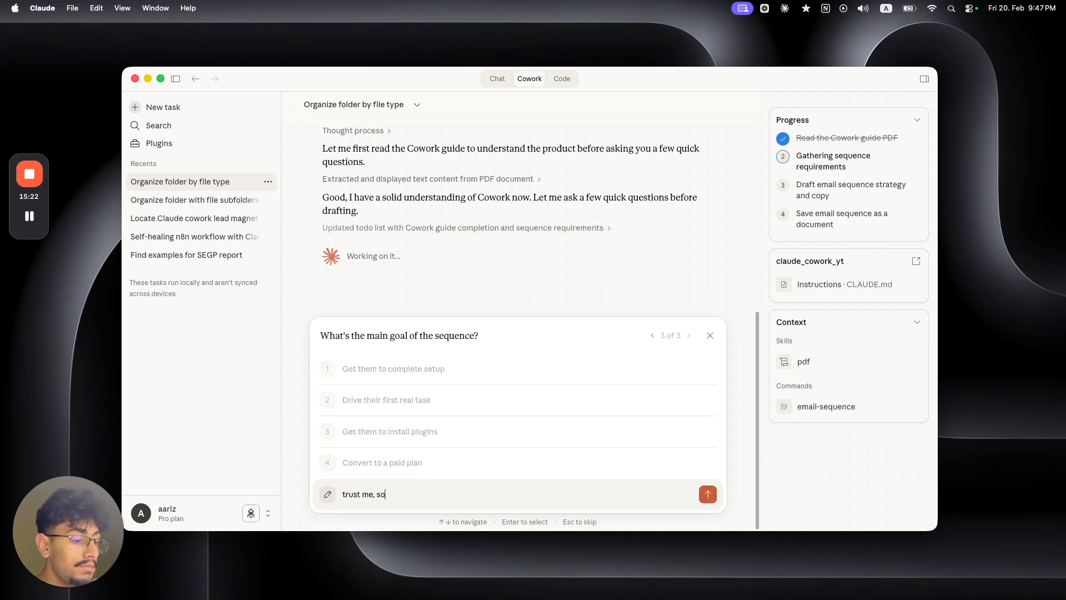
text( that they m)
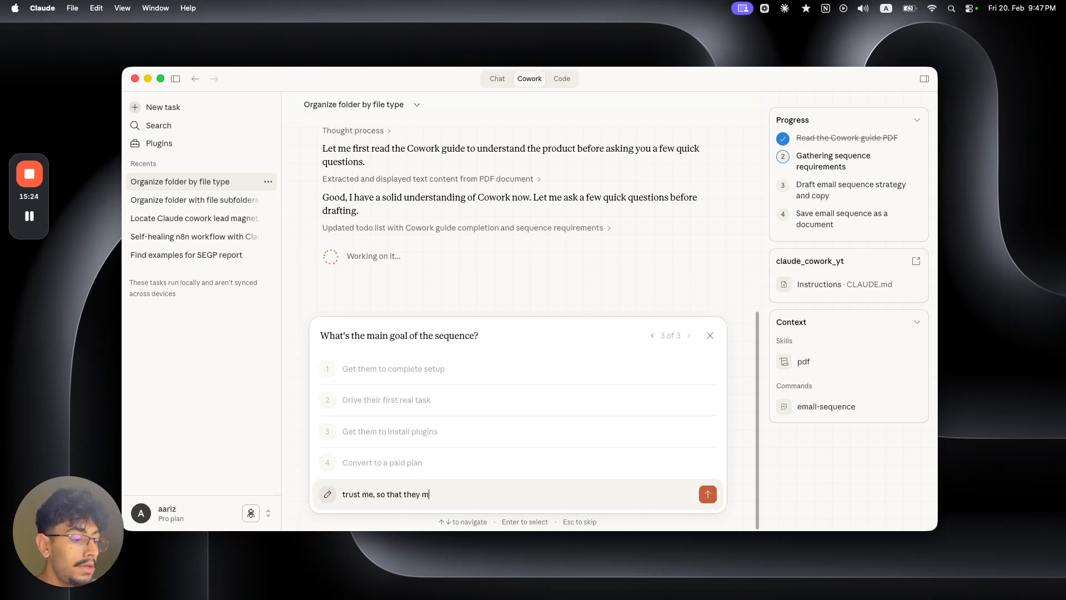
text(ay one day hire )
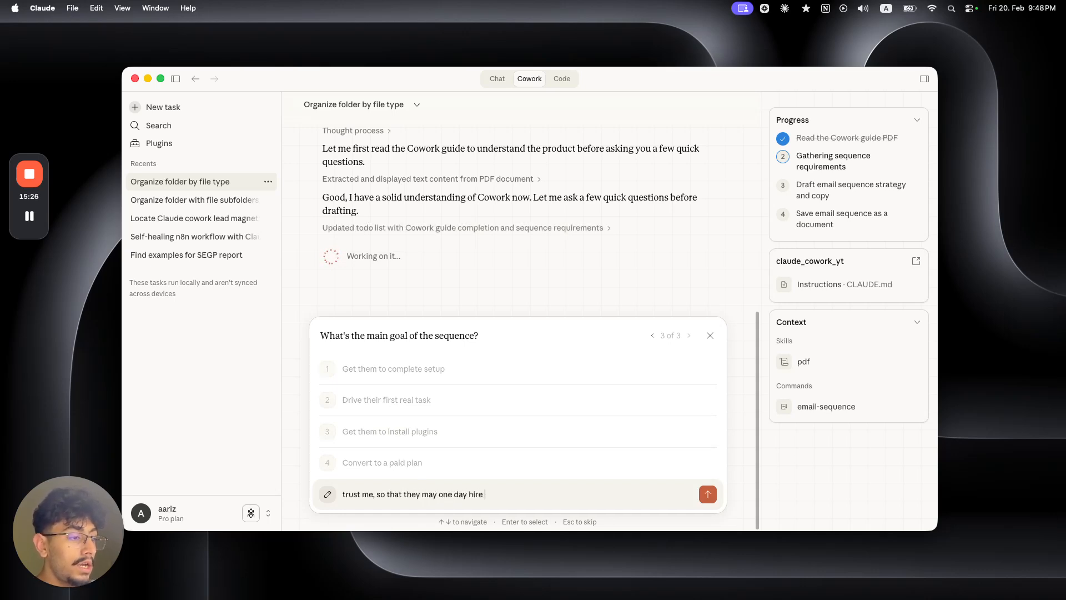
text(me (become my vlient)
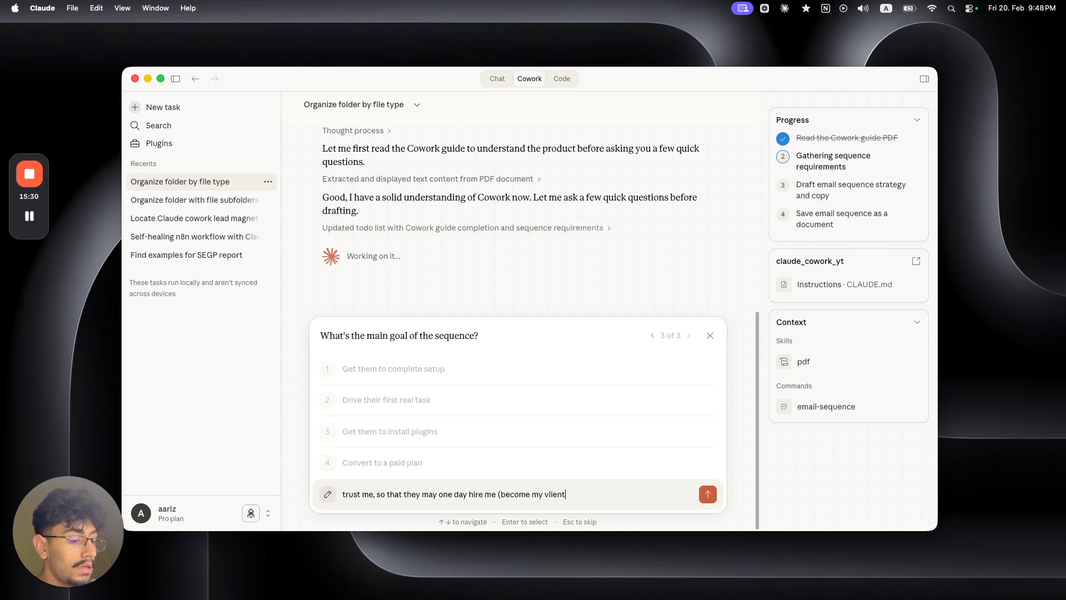
key(alt+BackSpace)
text(clients))
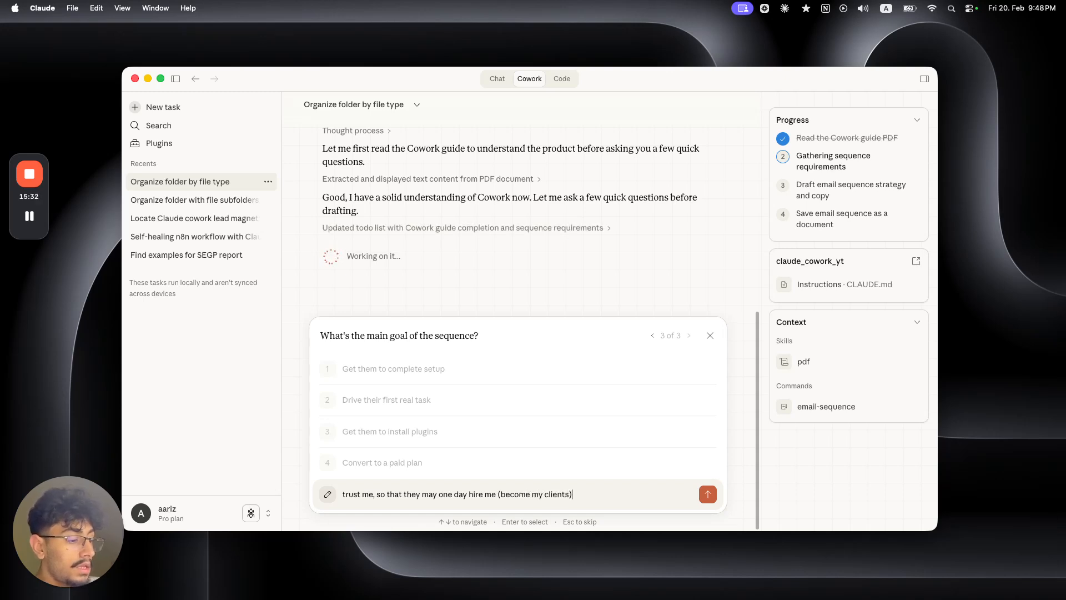
text( as a)
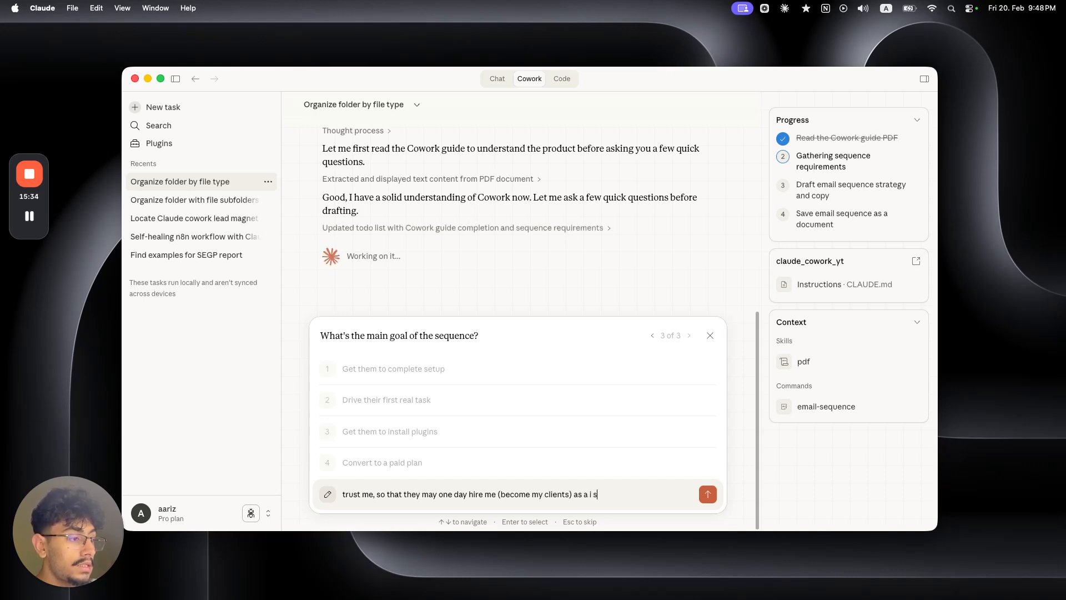
key(BackSpace)
text(i sell AI )
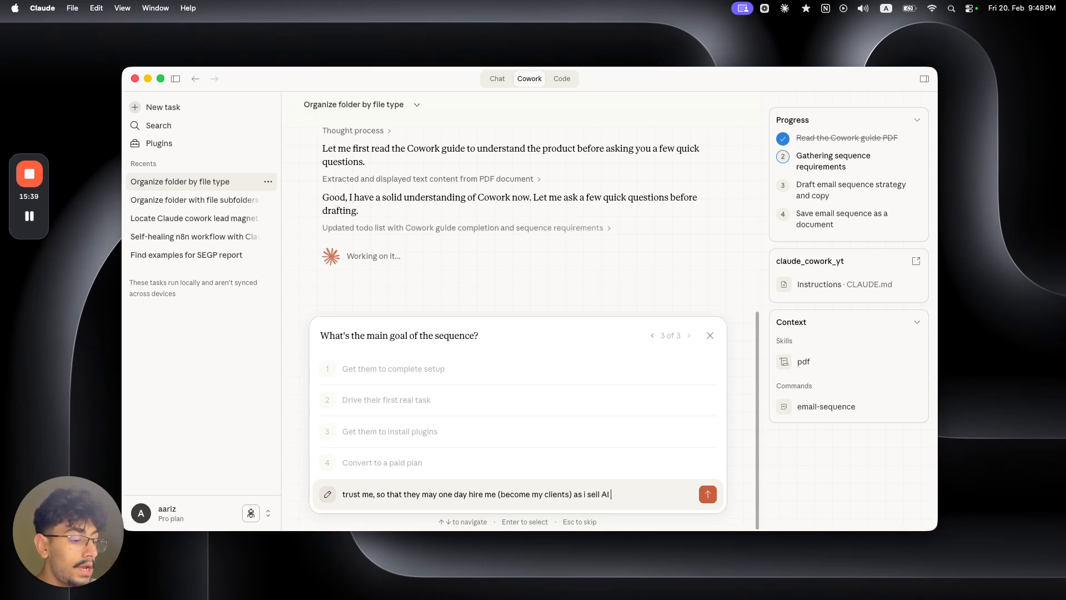
text(implementat)
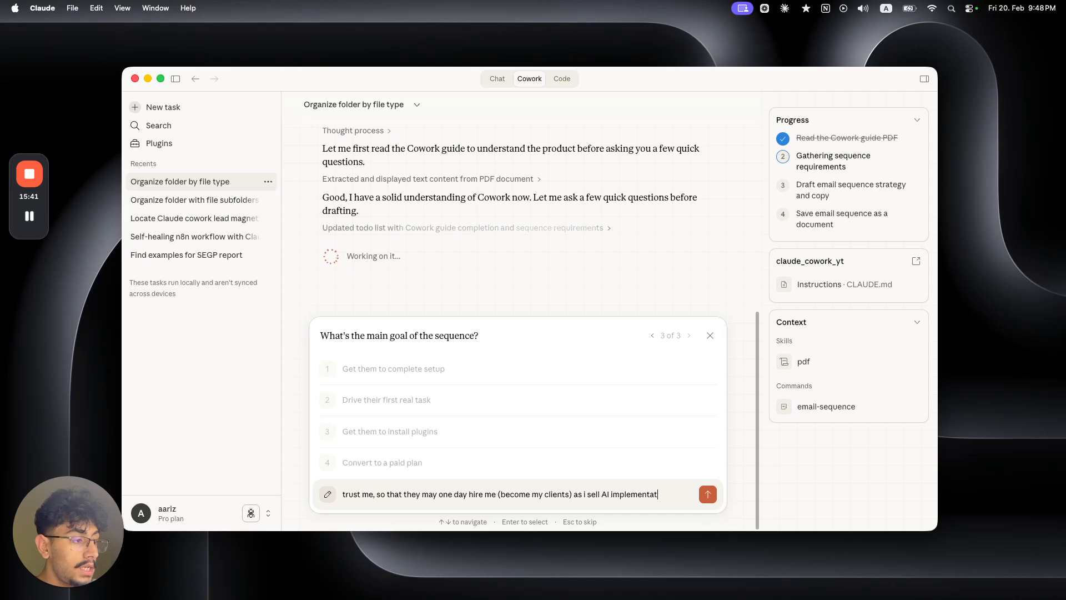
text(ion and automt)
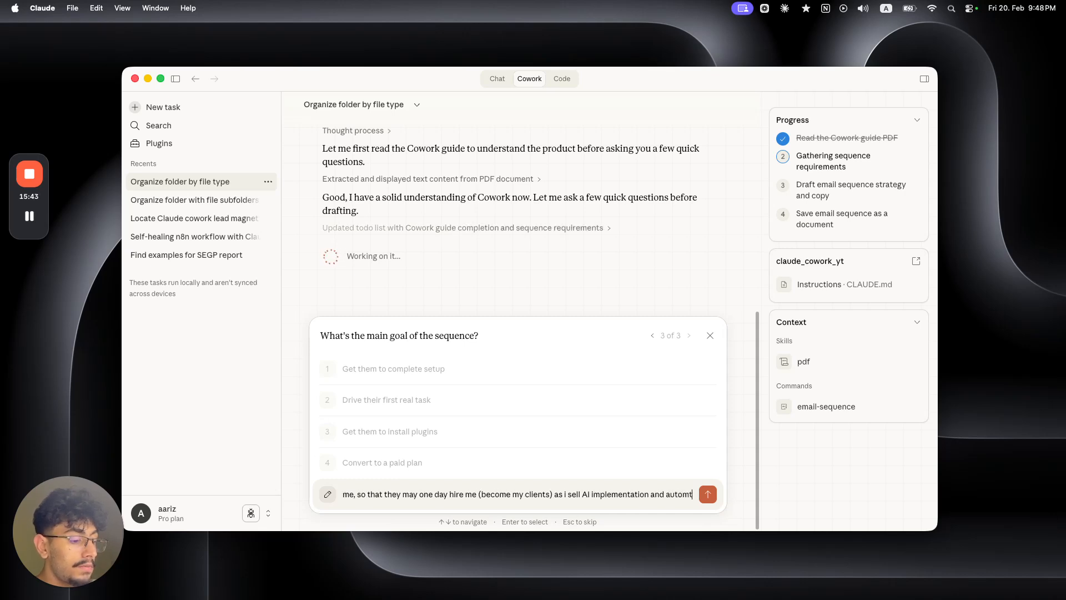
text(ation set)
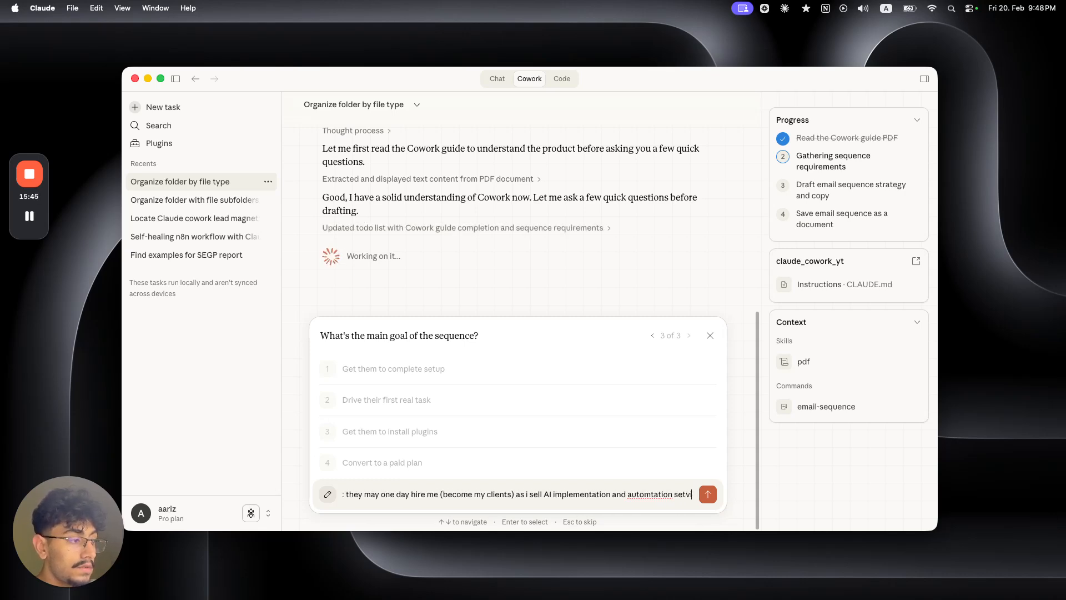
key(BackSpace)
text(rvices)
key(Return)
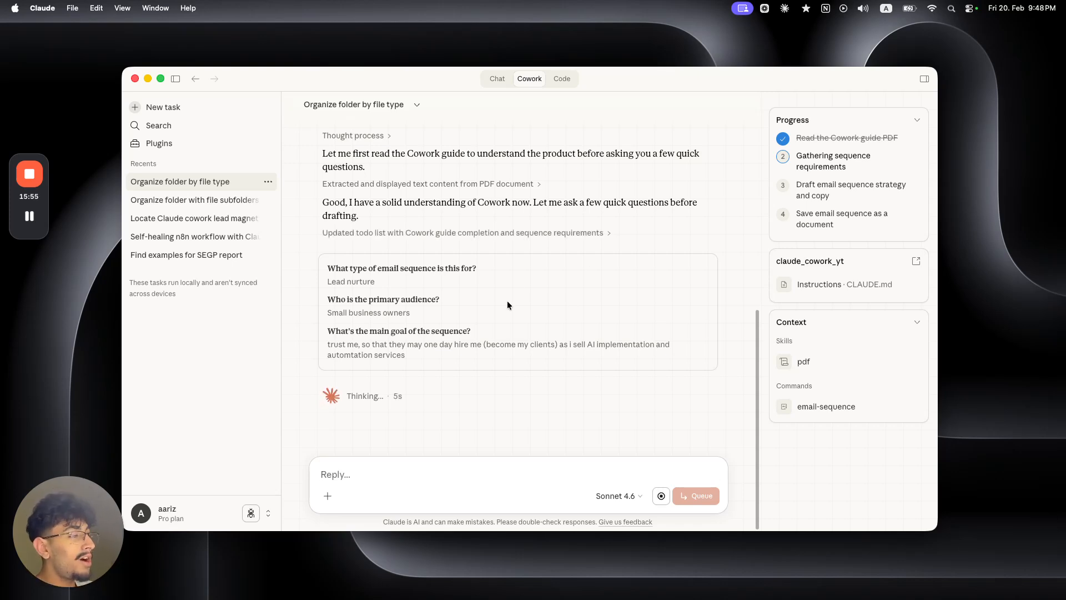
Enter claude_cowork_yt folder instructions describing a freelance B2B SaaS marketing consultant: UK English, Word files, spreadsheet summary tabs, and archiving instead of deleting.
click(852, 291)
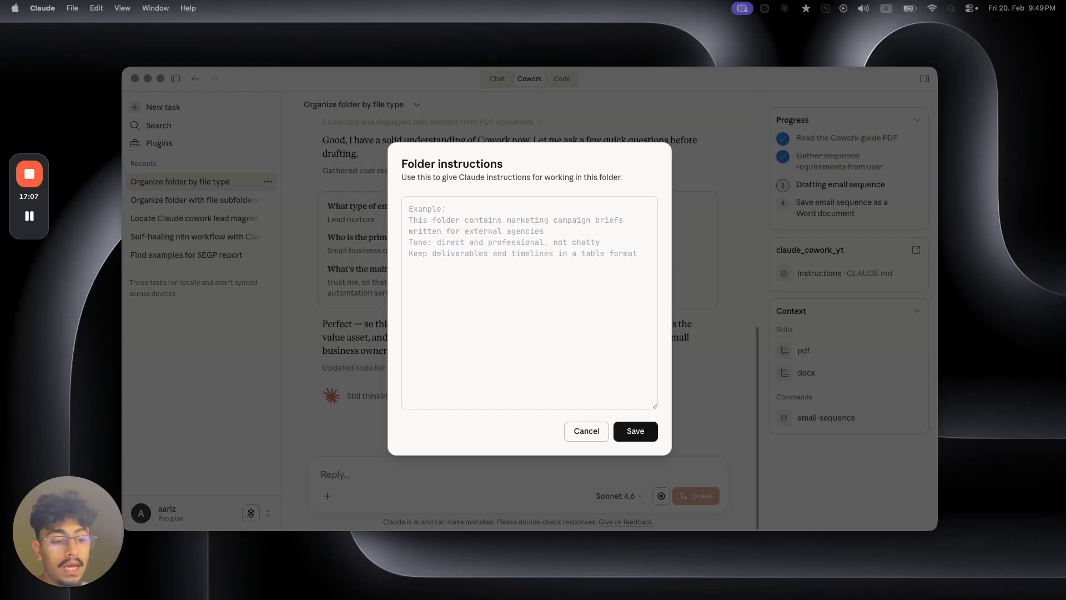
click(485, 275)
text(I'm a freelance marketing consultant. I write for B2B SaaS clients. Always use UK English. Output documents as Word files unless asked otherwise. When creating spreadsheets, always include a summary tab. Never delete files — move them to an Archive subfolder instead.)
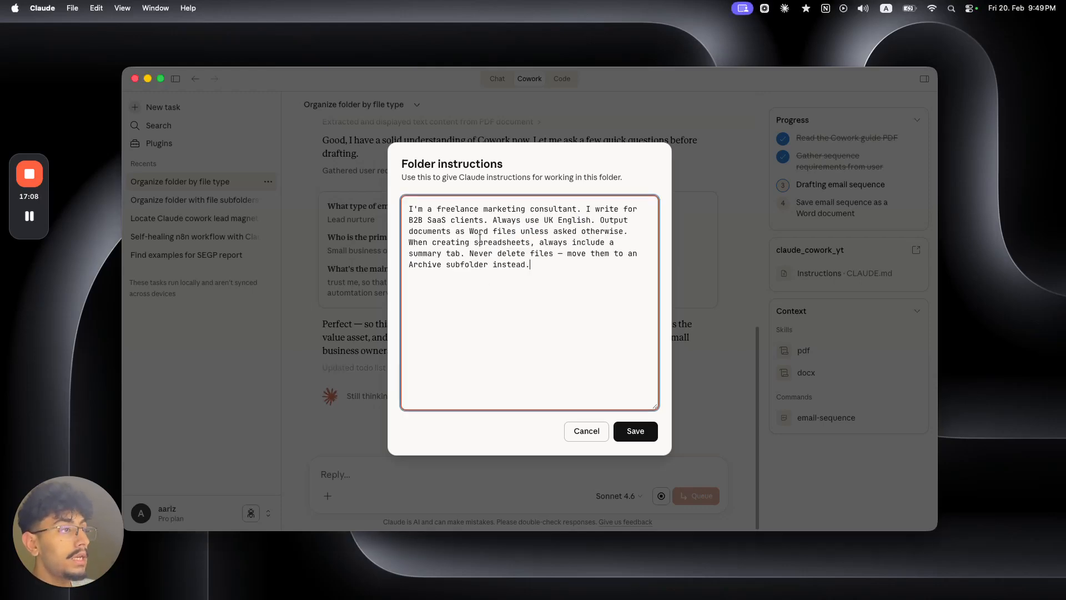
Review the folder instructions by highlighting the role, language, Word output and spreadsheet summary rules.
drag(446, 210, 578, 209)
click(609, 209)
drag(423, 230, 576, 223)
click(595, 222)
drag(461, 233, 598, 231)
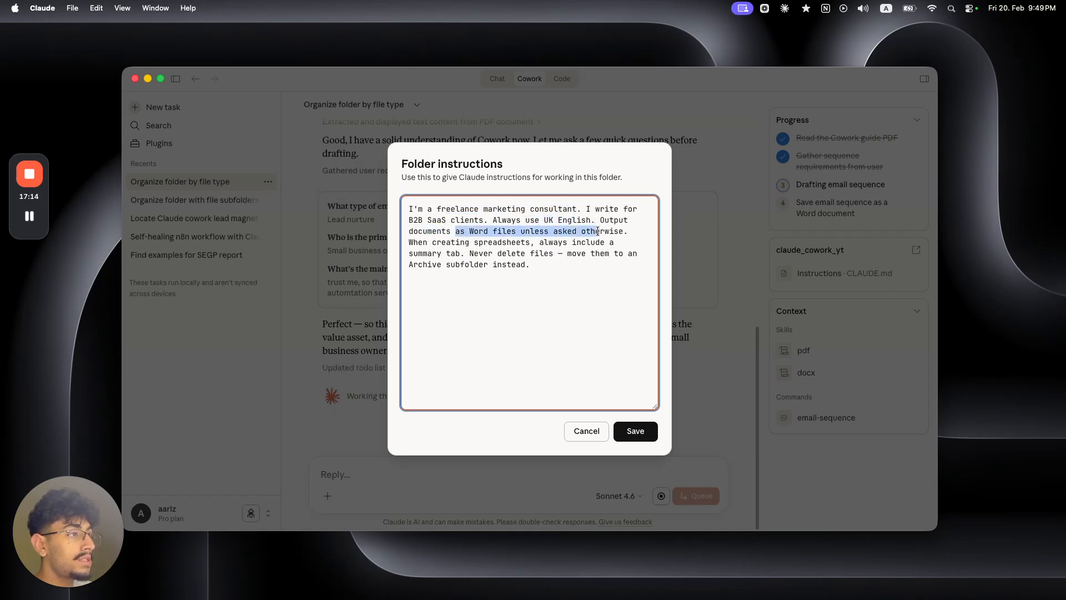
click(509, 253)
drag(435, 251, 517, 243)
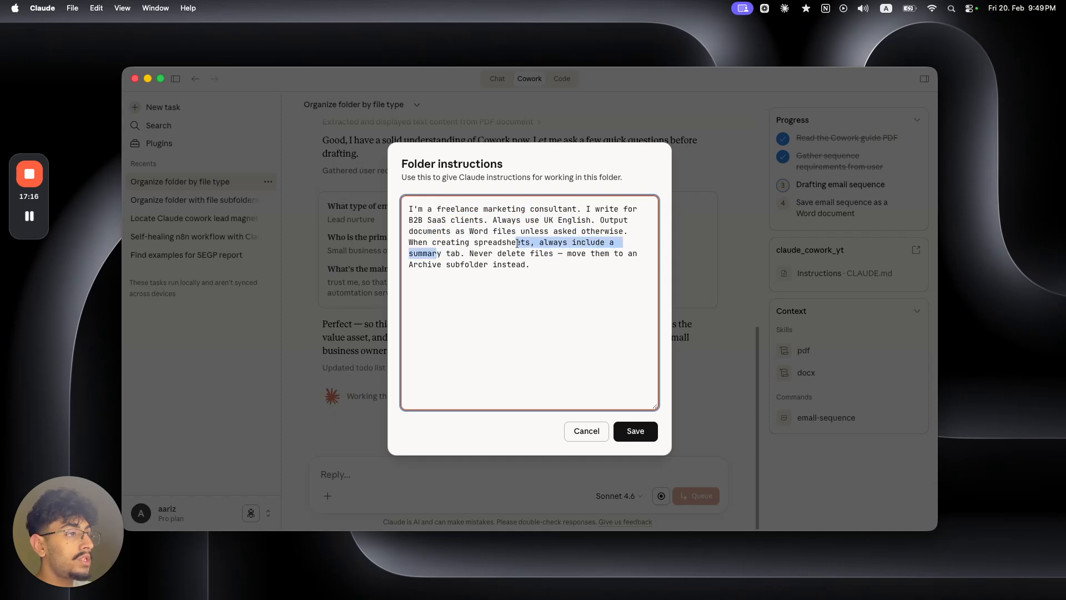
Append that the folder contains marketing assets for all campaigns, some half finished, some for conversion, e.g. pdfs to email sequences, and save the instructions.
click(552, 266)
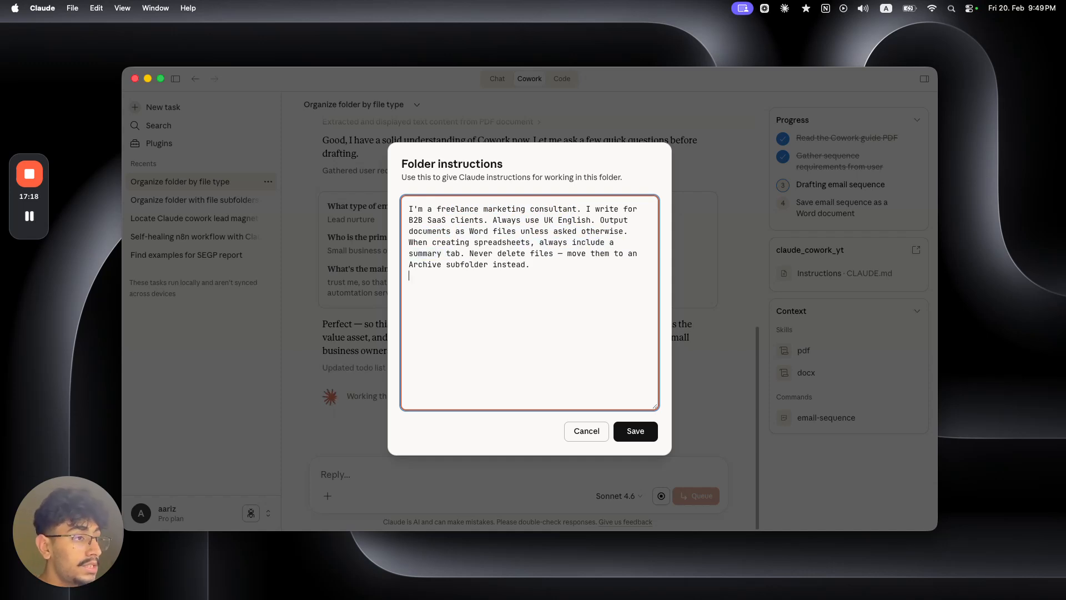
key(Return)
key(Return)
text(The folder )
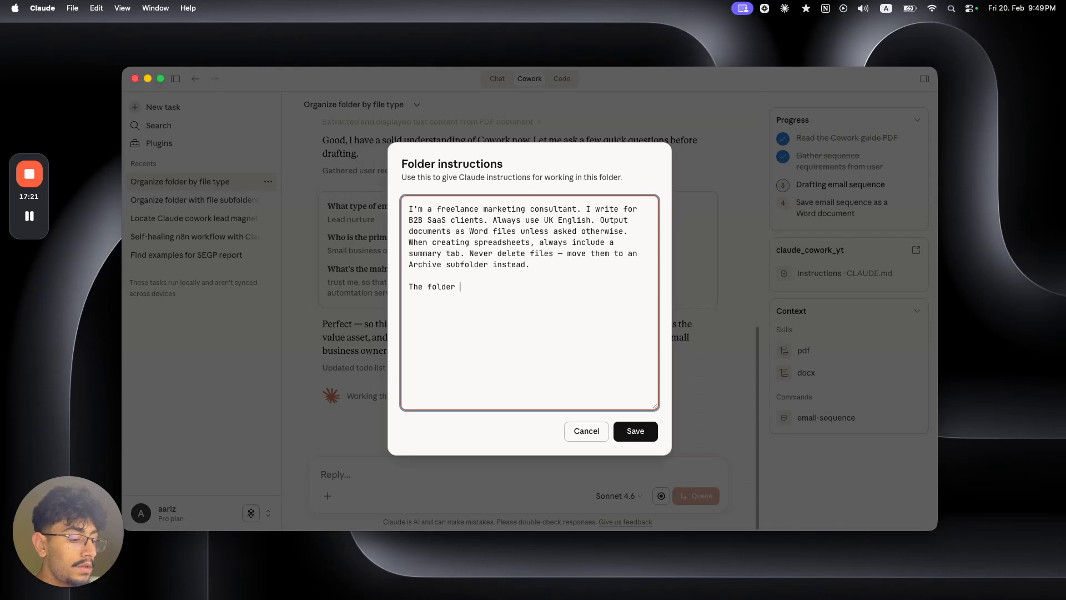
text(you are working on)
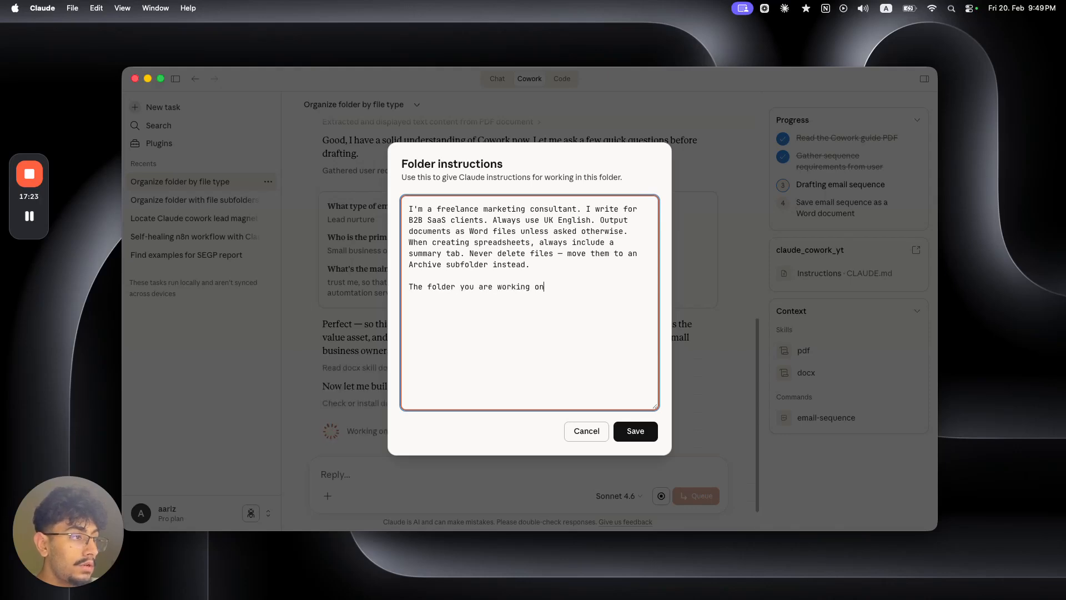
text( contains the marke)
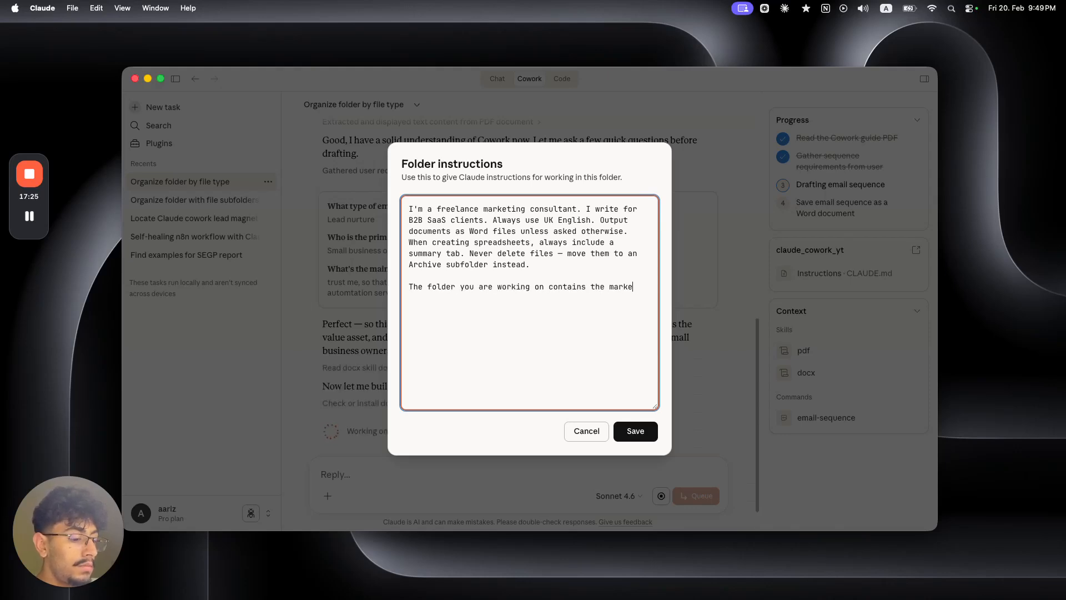
text(ting assets f)
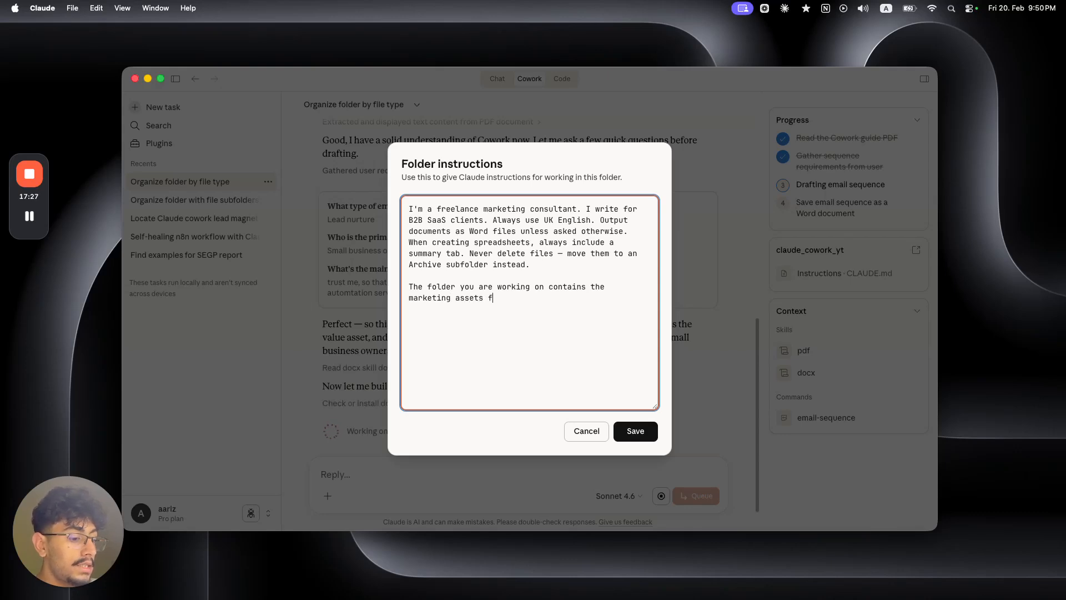
text(or all of my campaigsn, some are half finished, some are to be converted to other asstes e.g. pdfs to email sequences)
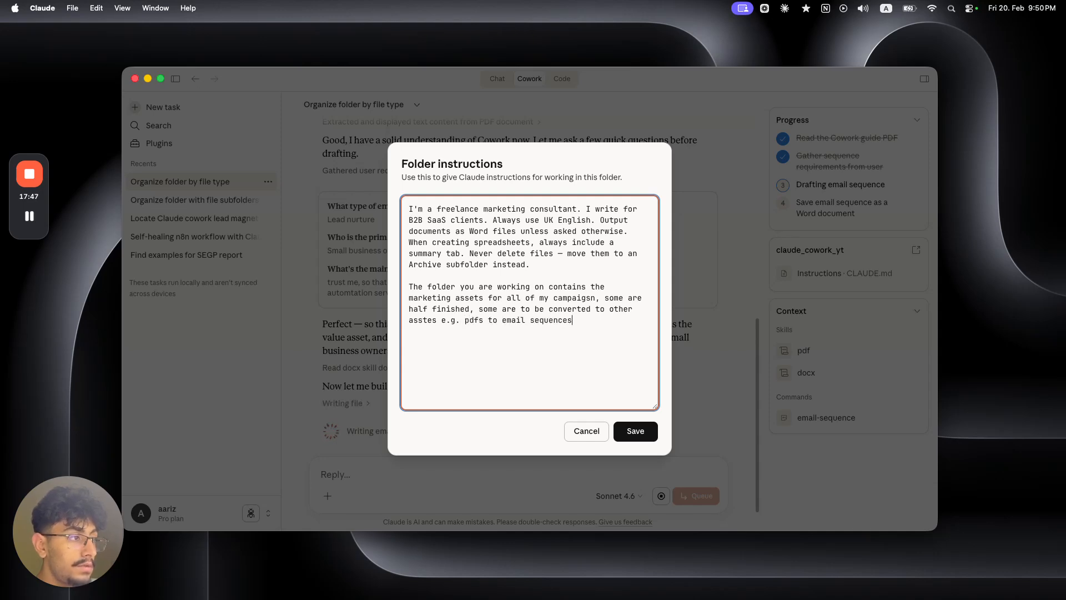
text(.)
click(638, 432)
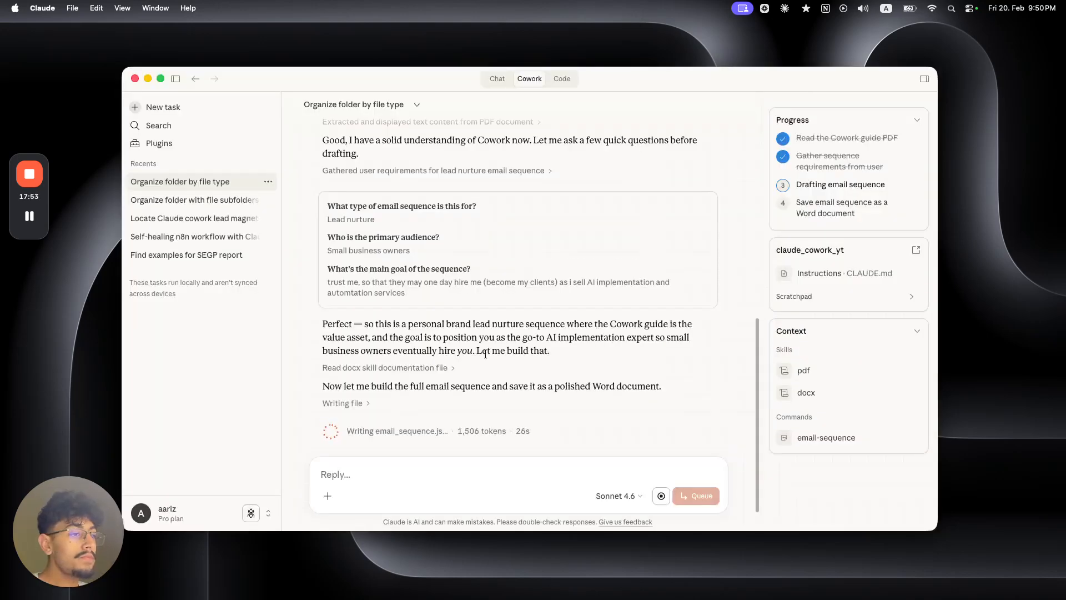
Check the email sequence task's progress and open the Image step guide plugin's overview.
scroll(559, 332, down, 2)
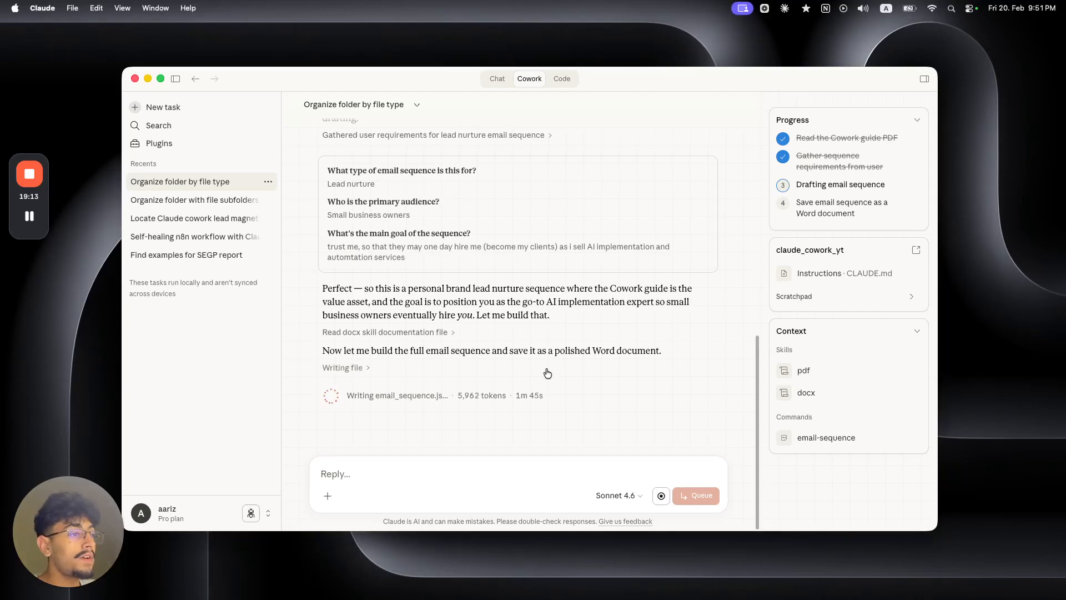
drag(430, 349, 539, 355)
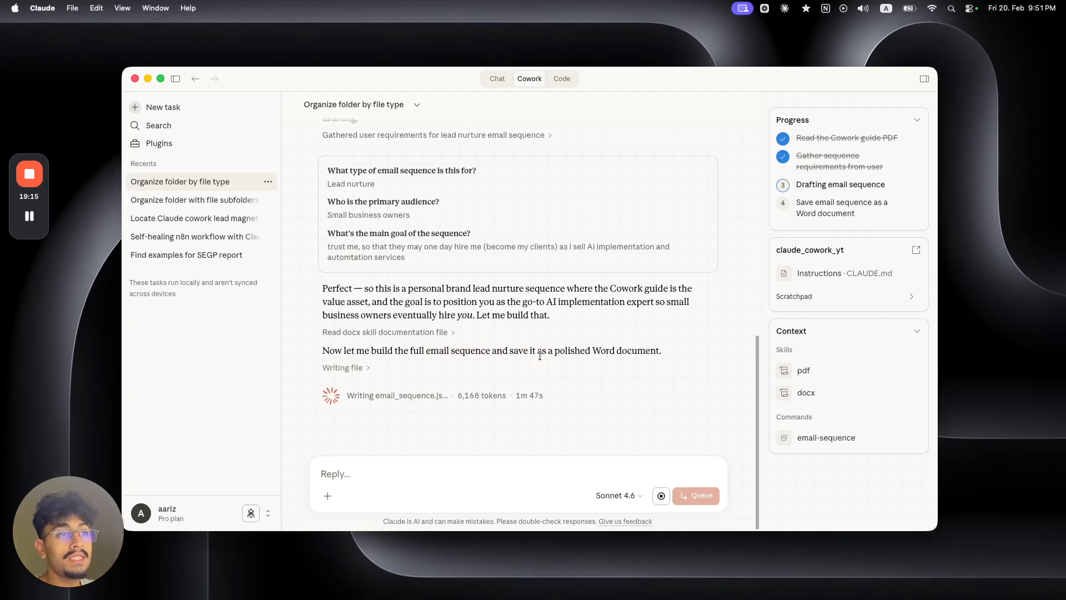
click(198, 143)
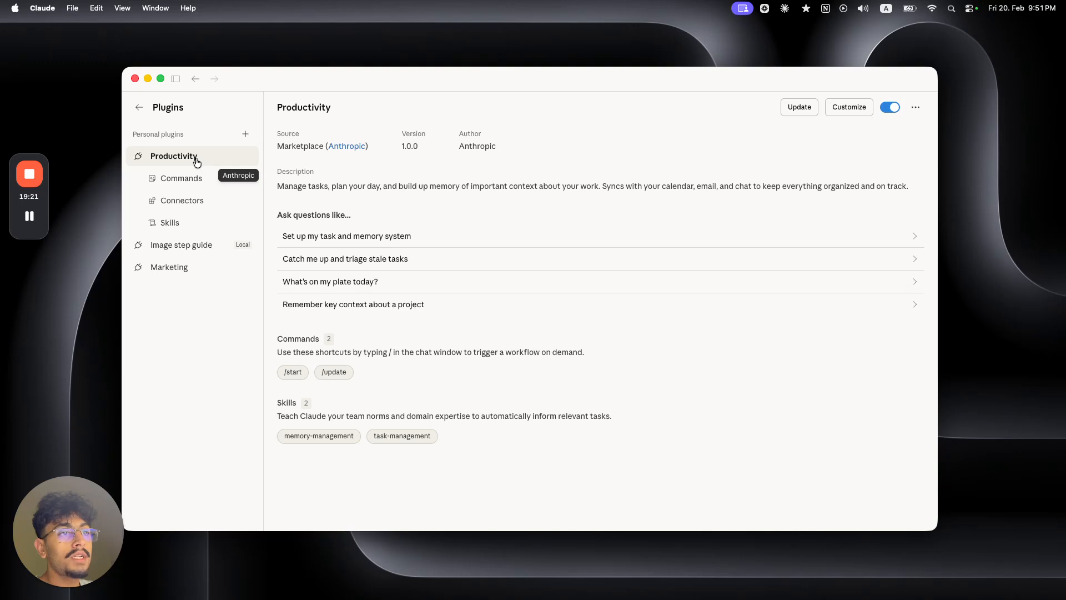
click(216, 253)
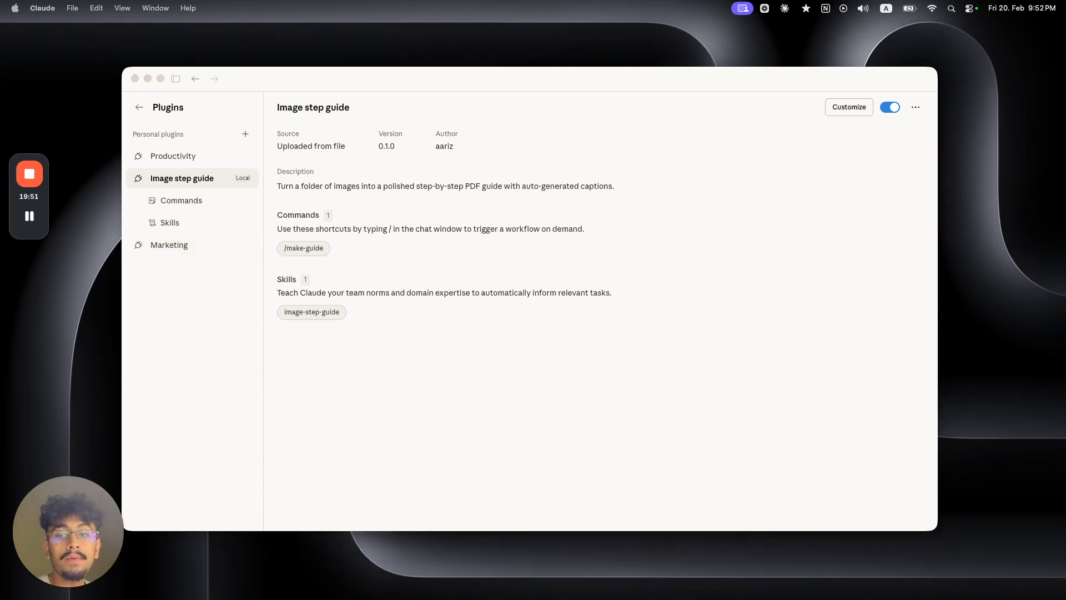
Browse through the pages of cowork_guide.pdf in Preview, close it, and return to the Image step guide plugin in Claude.
drag(547, 74, 492, 85)
scroll(585, 311, down, 12)
scroll(585, 311, down, 15)
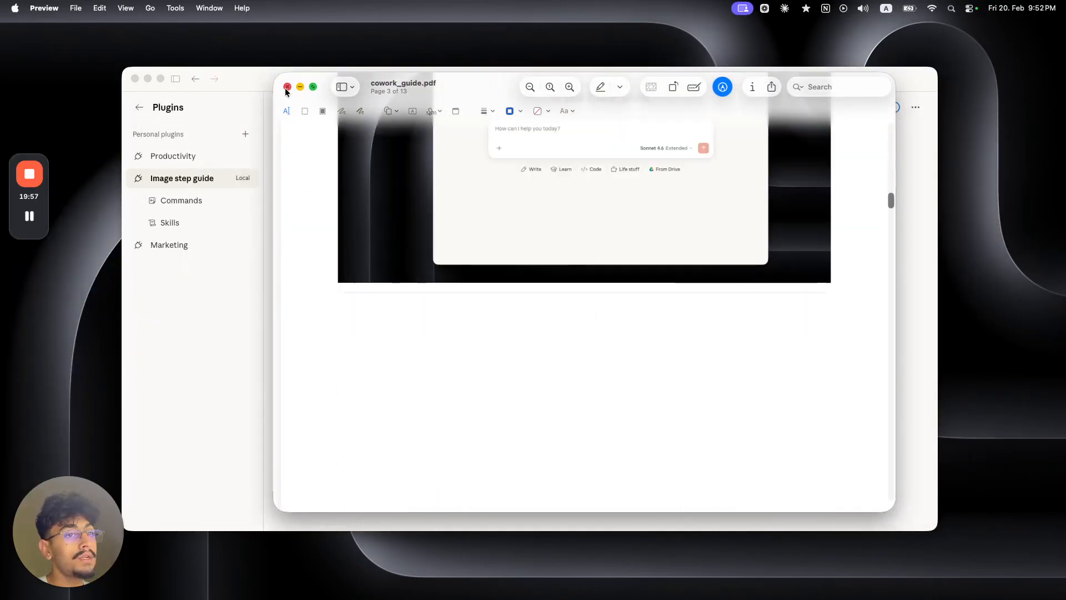
click(287, 87)
click(356, 245)
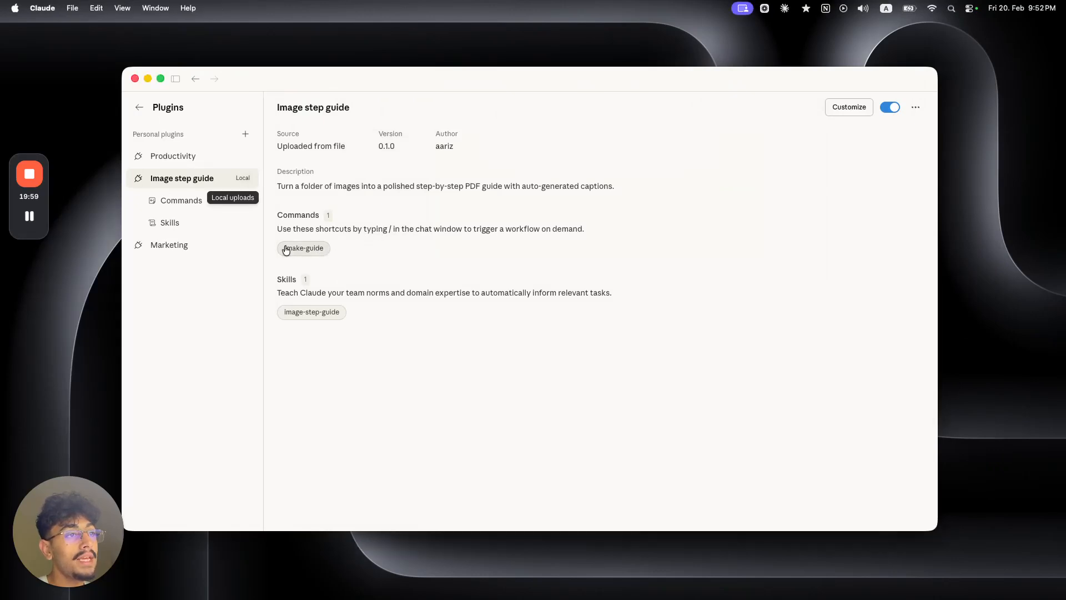
Open the plugin's make-guide command and read its instructions, including the folder name argument.
click(310, 254)
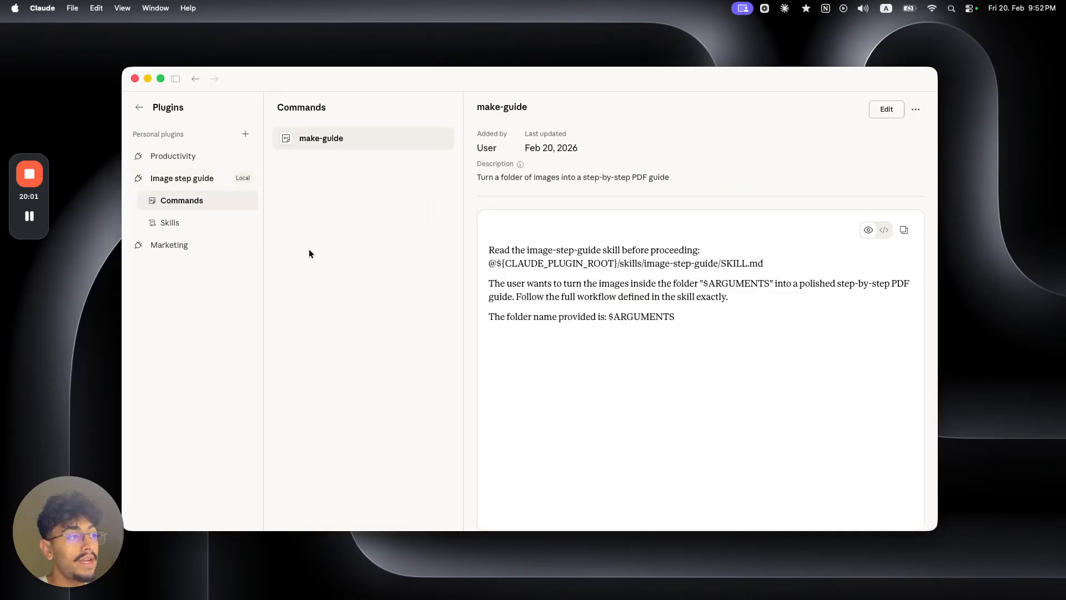
drag(500, 250, 714, 255)
drag(487, 317, 709, 333)
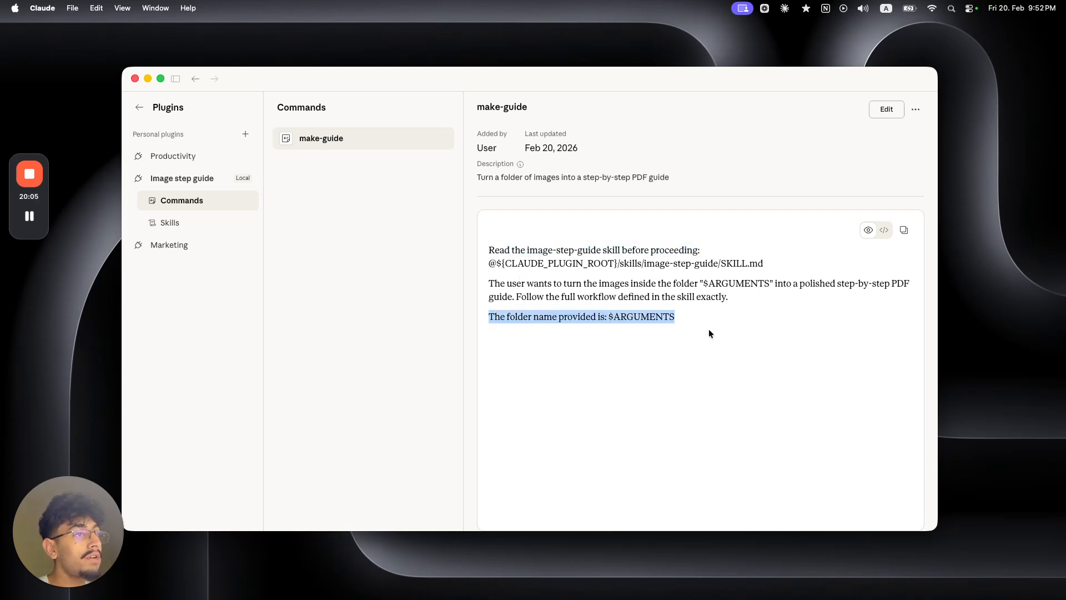
Read through the image-step-guide skill's SKILL.md and open pdf_builder_template.py from its references folder.
click(200, 229)
click(308, 160)
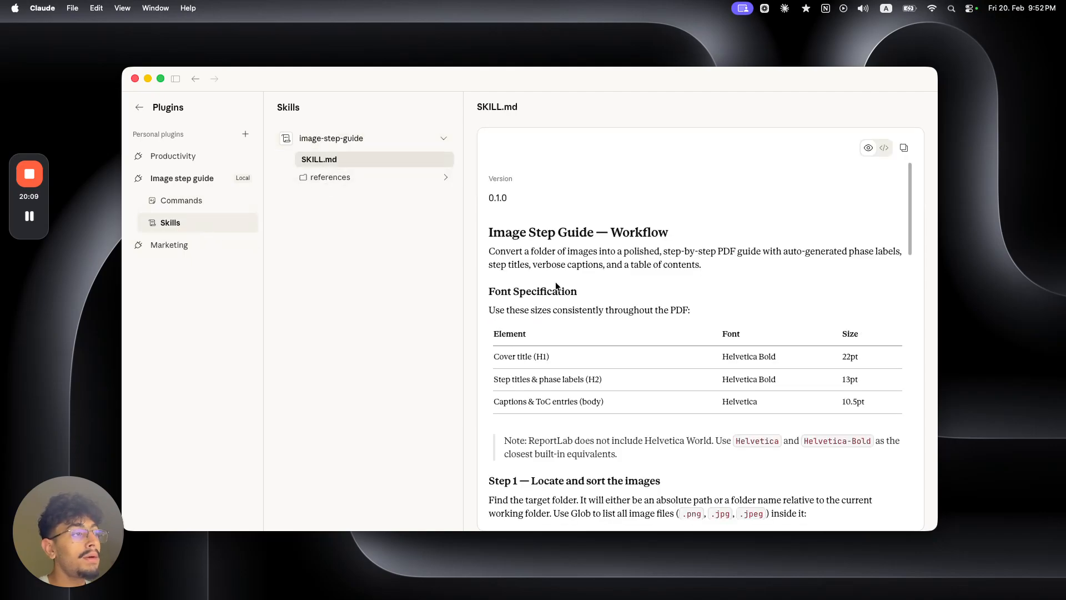
scroll(562, 286, down, 5)
scroll(550, 272, down, 10)
scroll(566, 289, up, 15)
click(382, 177)
click(384, 193)
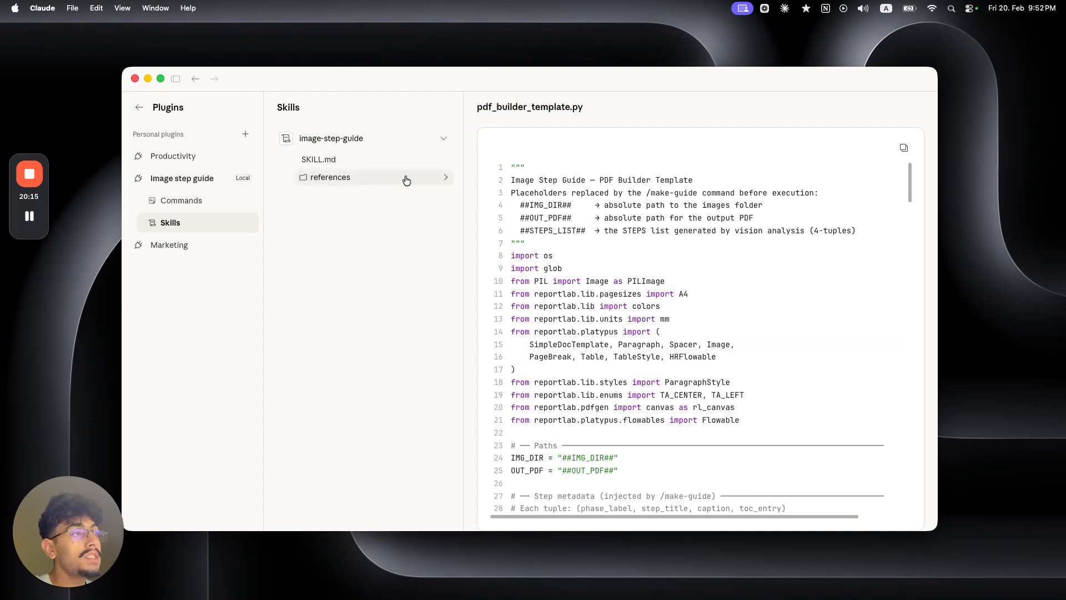
Inspect pdf_builder_template.py in the skill's references folder and leave the plugins view for the Cowork start page.
click(402, 161)
click(395, 193)
scroll(611, 271, down, 3)
scroll(611, 272, up, 3)
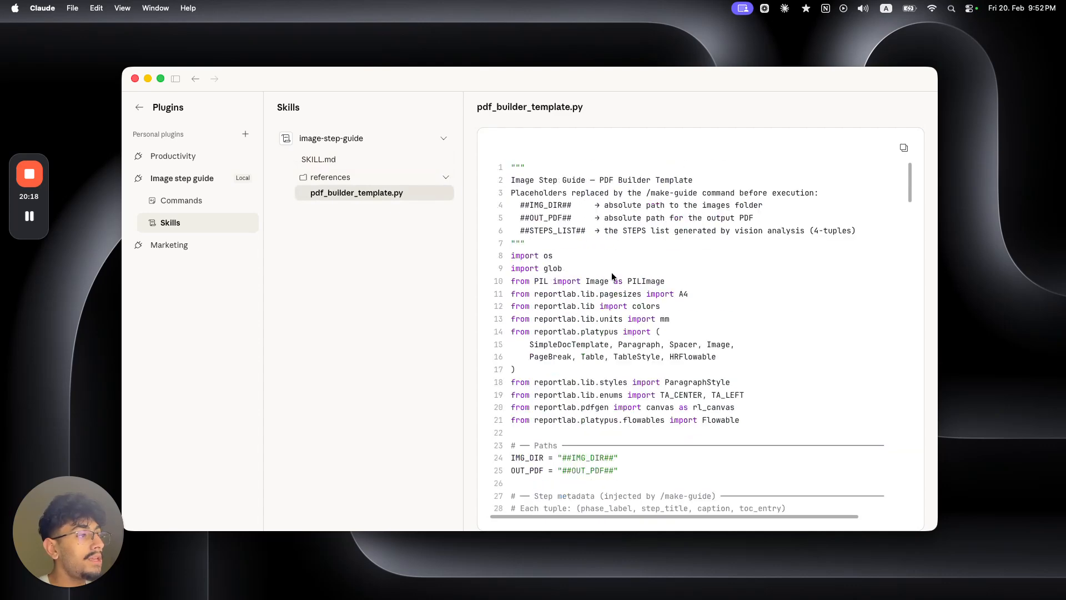
click(333, 167)
click(139, 107)
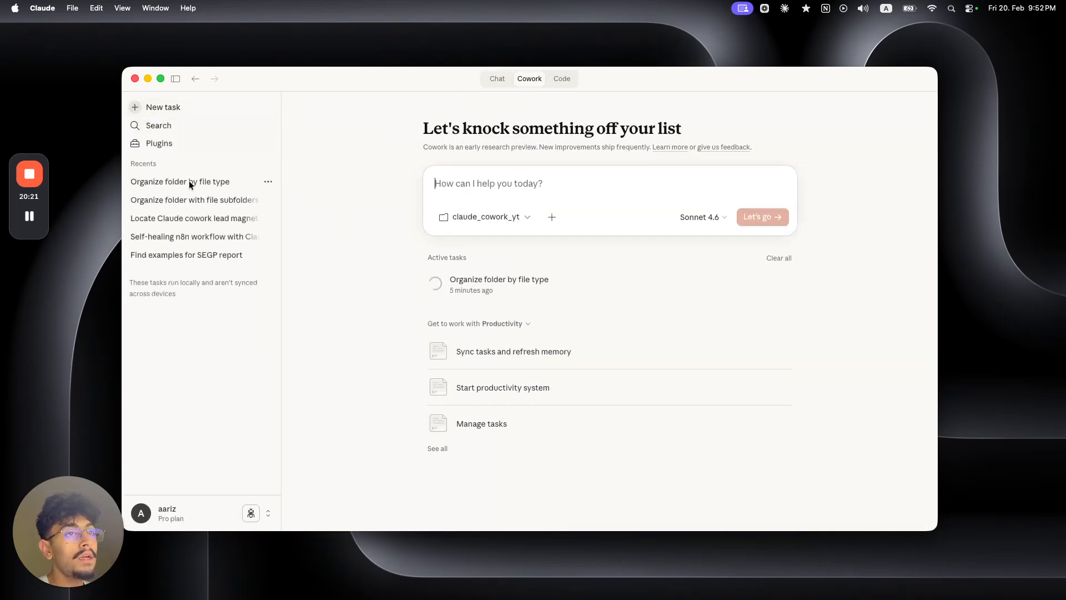
Open the task Organize folder with file subfolders, close its plugin preview, and read the opening request to sort files into subfolders.
click(205, 200)
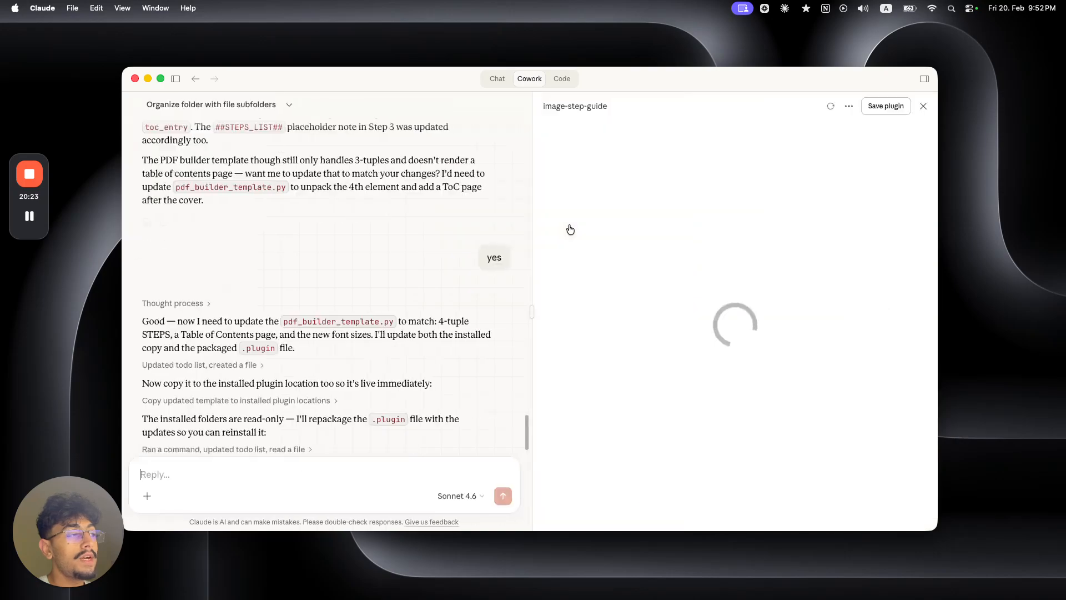
click(923, 105)
scroll(548, 305, up, 20)
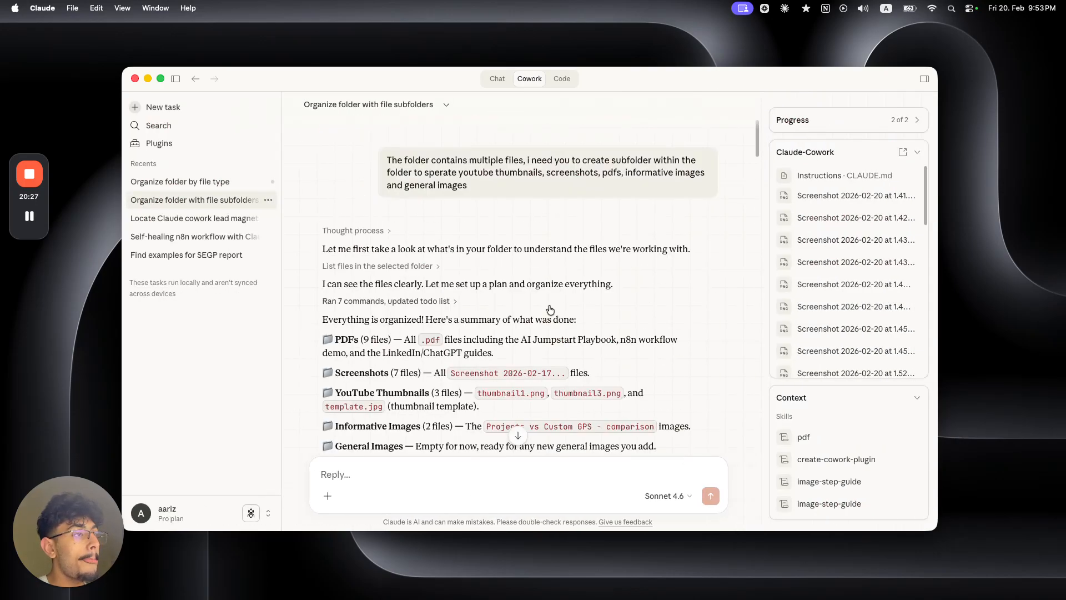
drag(386, 160, 612, 171)
drag(433, 173, 494, 175)
scroll(509, 176, down, 10)
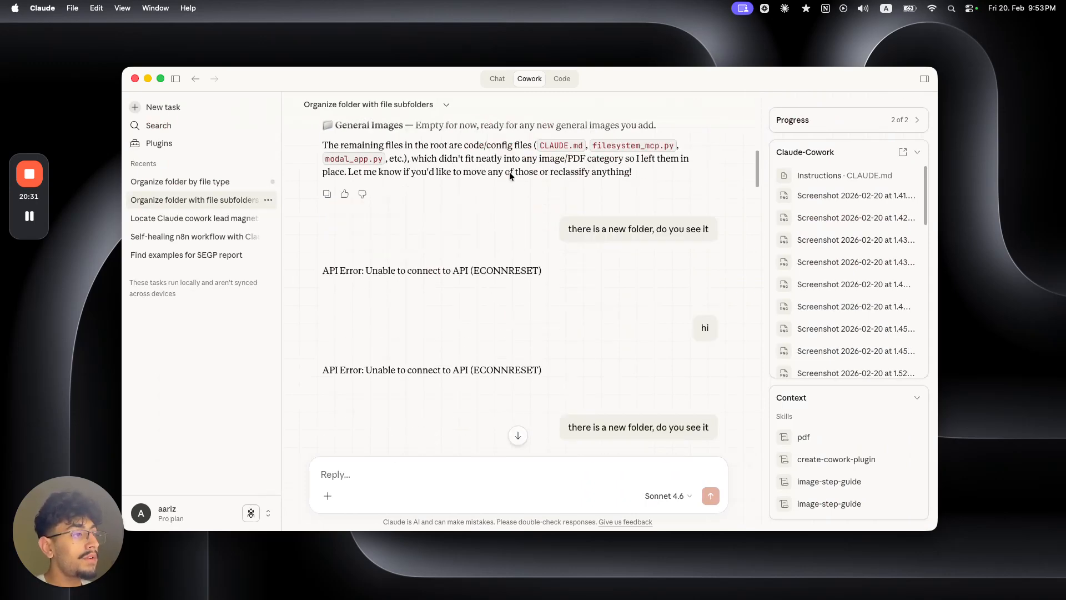
scroll(509, 176, down, 2)
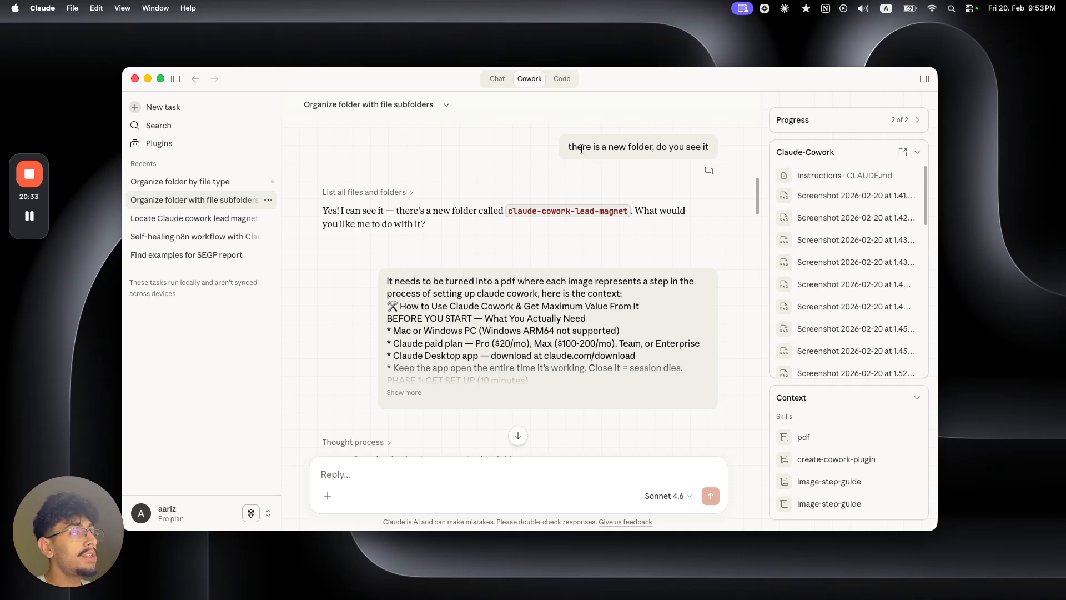
Read the messages about the new claude-cowork-lead-magnet folder and the request to turn its images into a step-by-step PDF.
drag(582, 147, 640, 147)
drag(510, 209, 622, 212)
scroll(427, 297, down, 4)
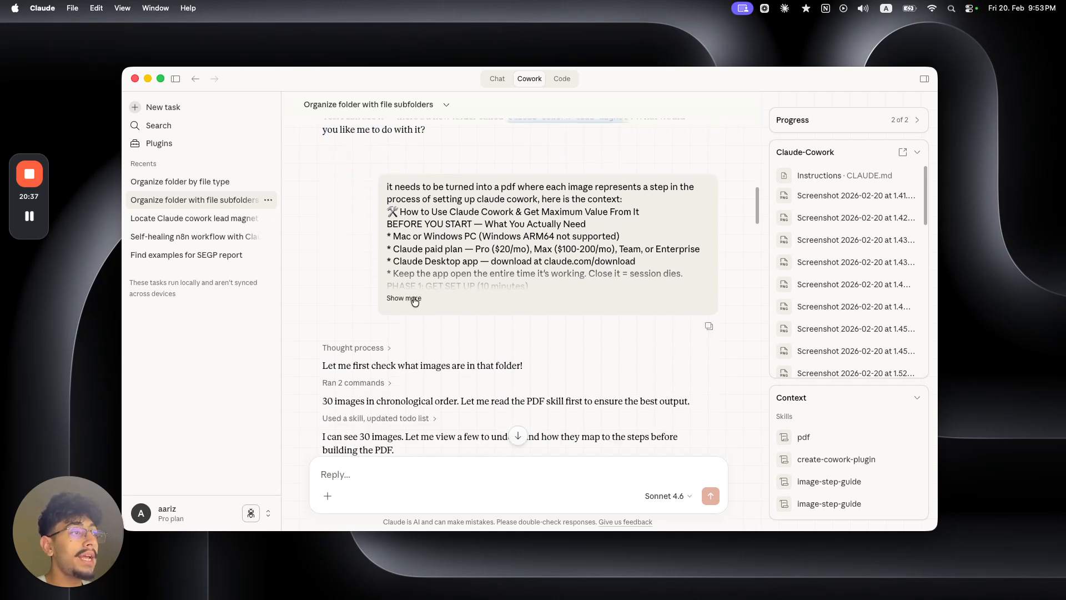
drag(393, 187, 511, 190)
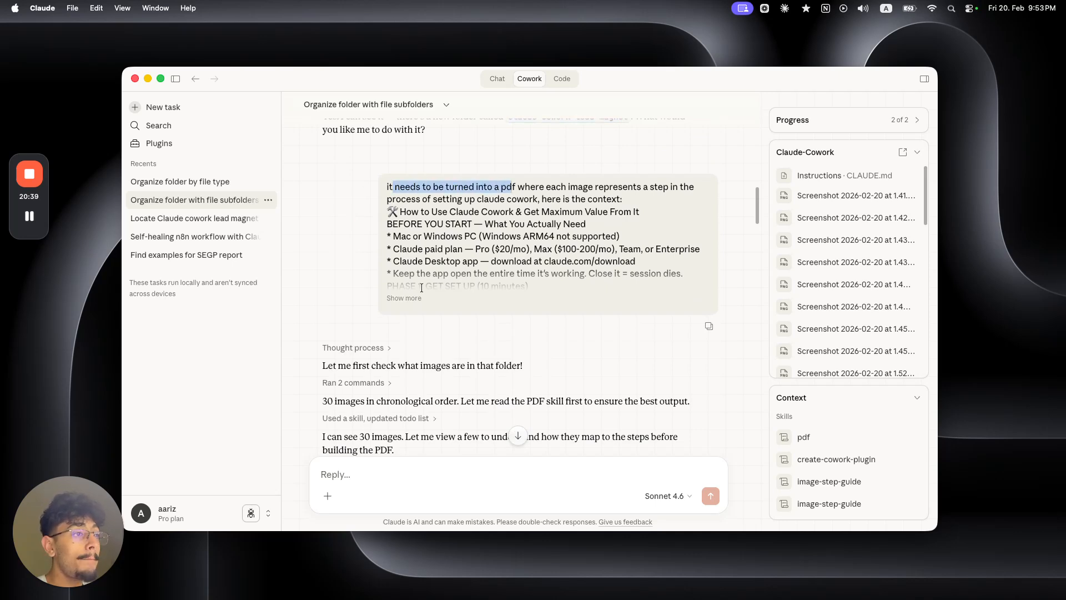
mouse_move(628, 187)
mouse_down()
mouse_move(672, 190)
mouse_move(628, 200)
mouse_up()
drag(433, 198, 568, 201)
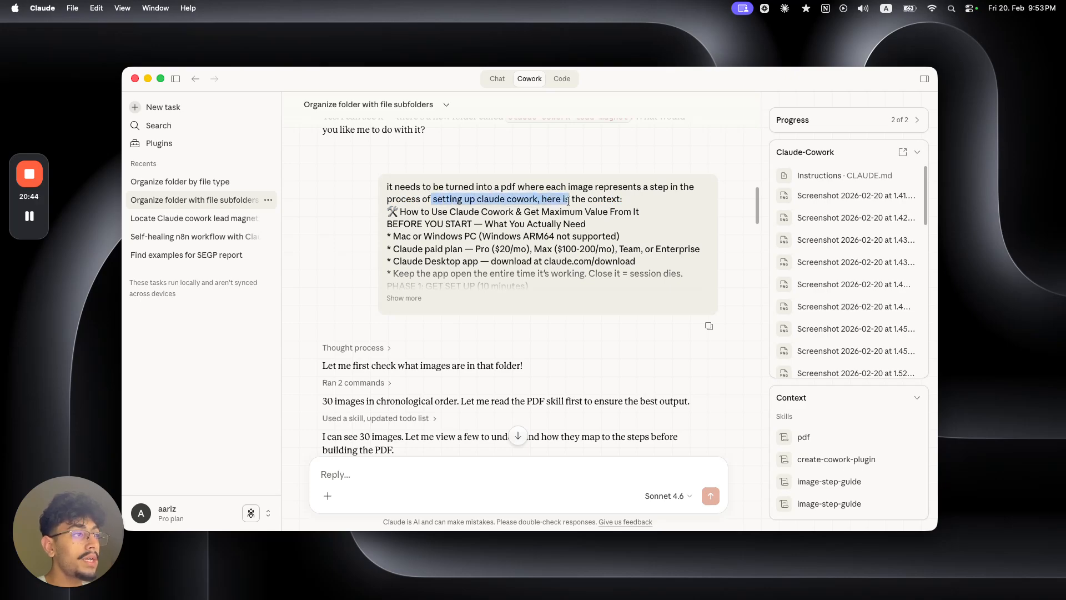
Expand the full PDF request and read the finished PDF's summary and the follow-up asking for more verbose captions.
click(403, 298)
scroll(433, 299, down, 20)
scroll(464, 300, up, 1)
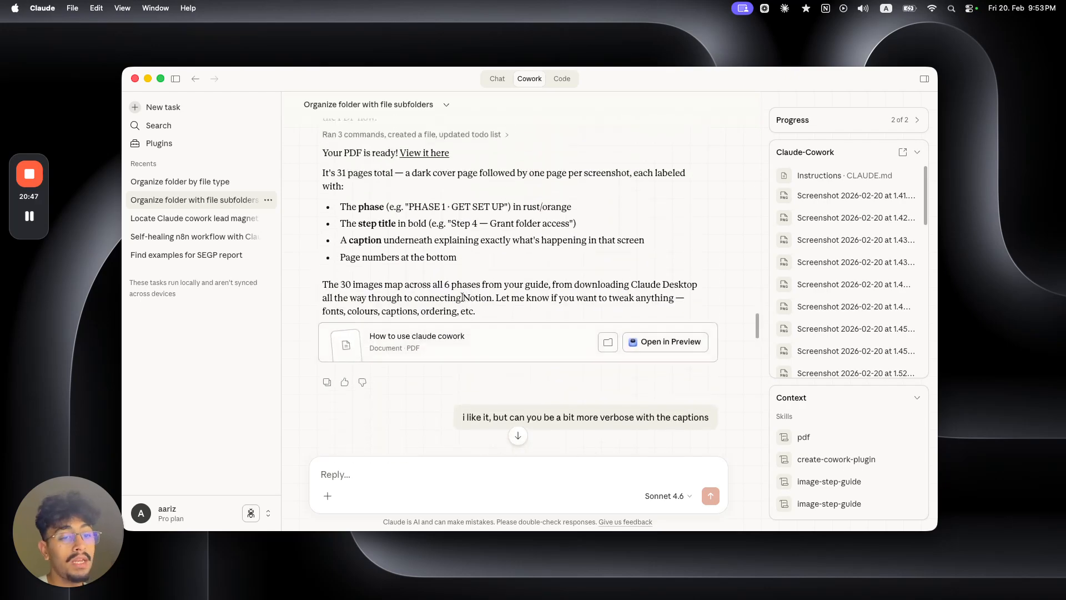
scroll(469, 311, down, 3)
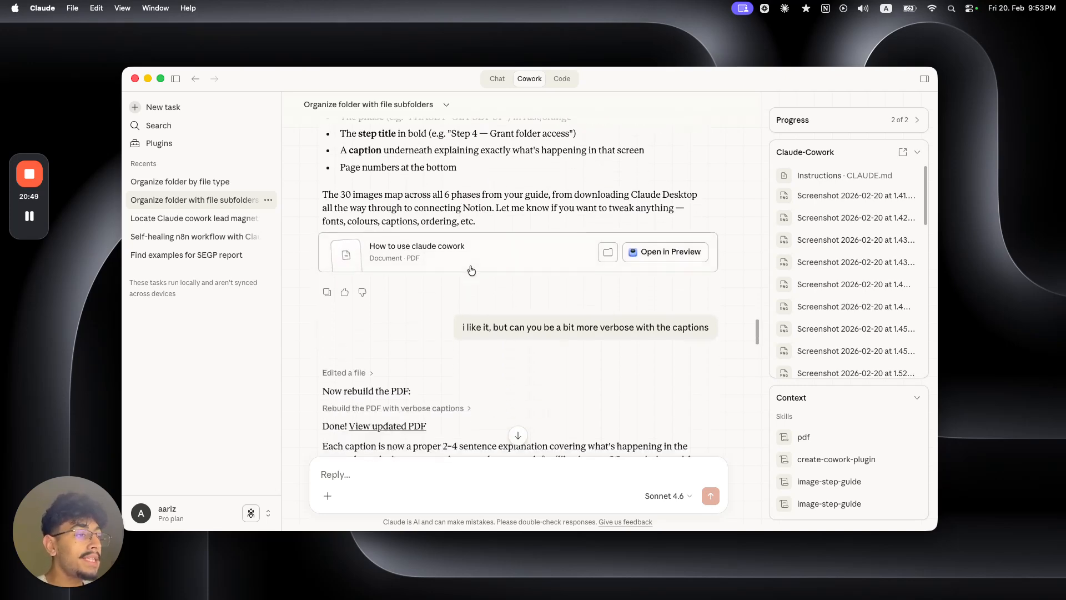
scroll(604, 328, down, 12)
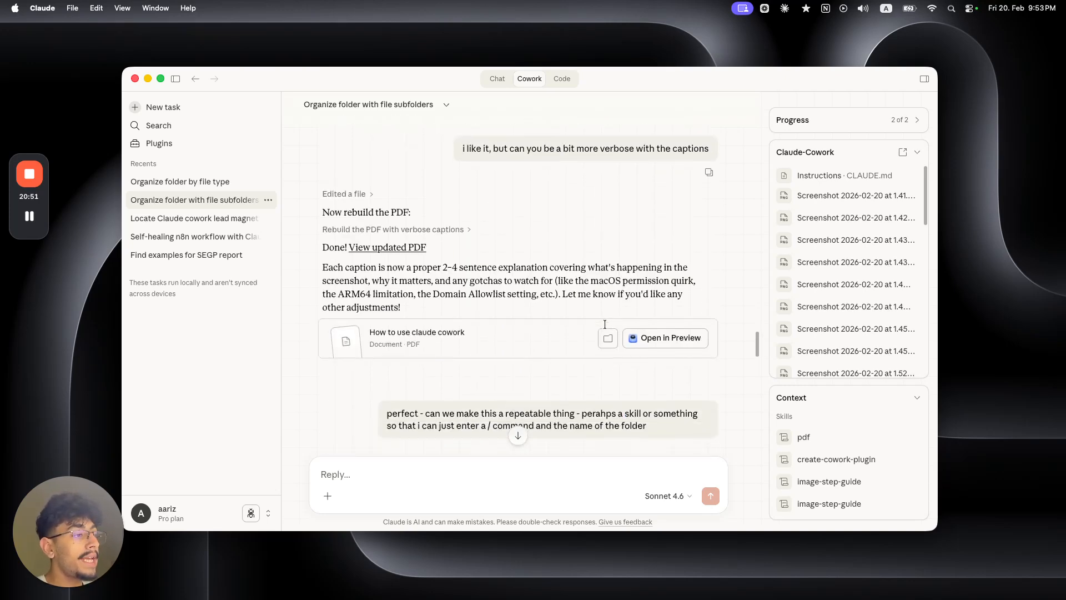
Read the request to make the PDF workflow repeatable as a slash command and the reply describing the resulting plugin.
drag(435, 218, 690, 225)
drag(426, 225, 641, 238)
scroll(616, 270, down, 1)
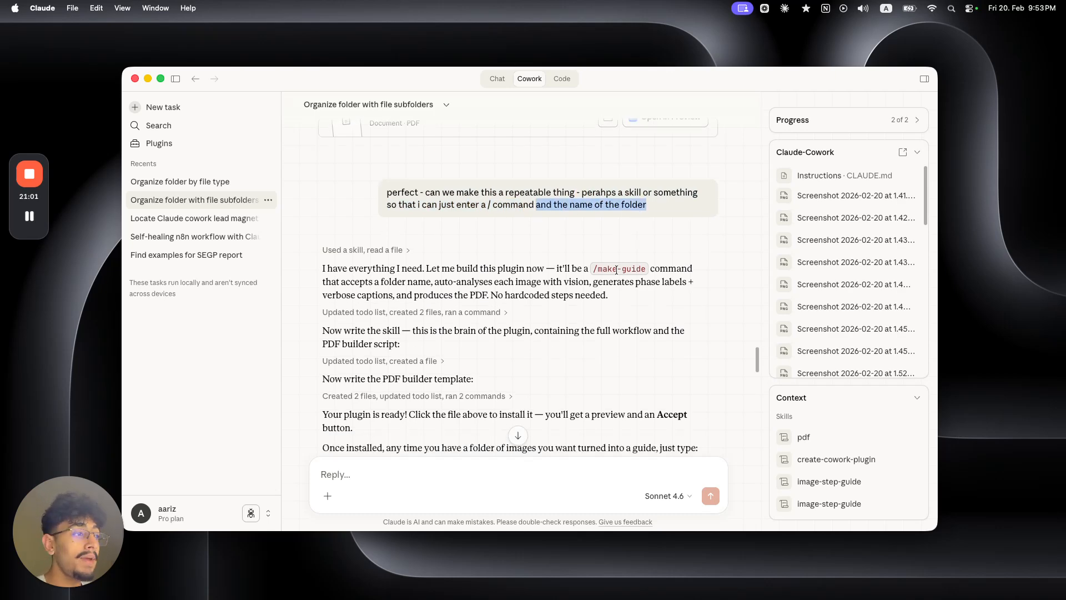
scroll(616, 270, down, 20)
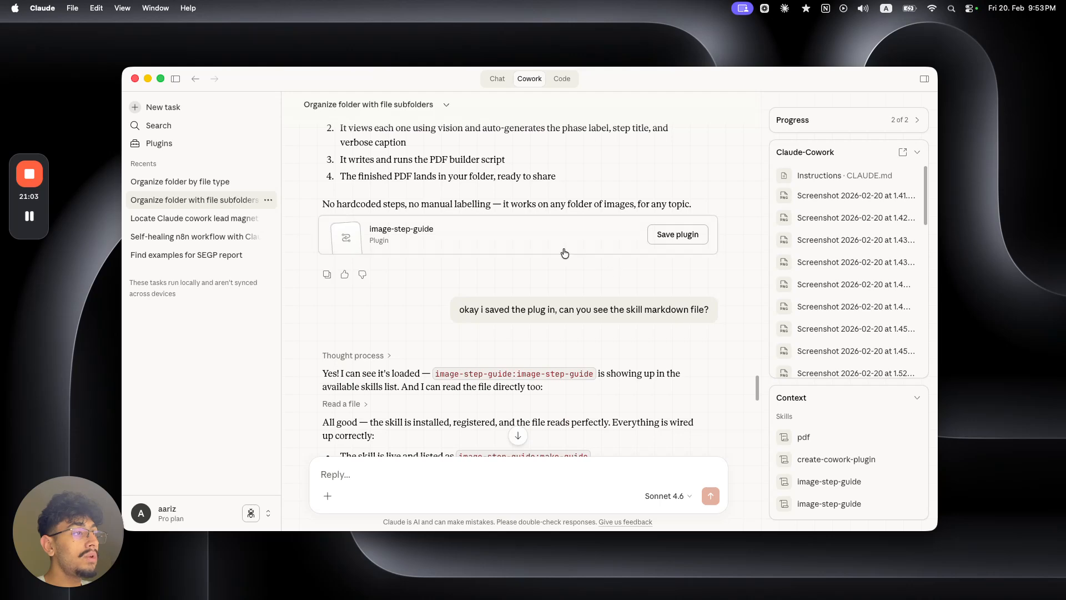
Preview the generated image-step-guide plugin's README, close it, and switch to the task Organize folder by file type.
click(562, 247)
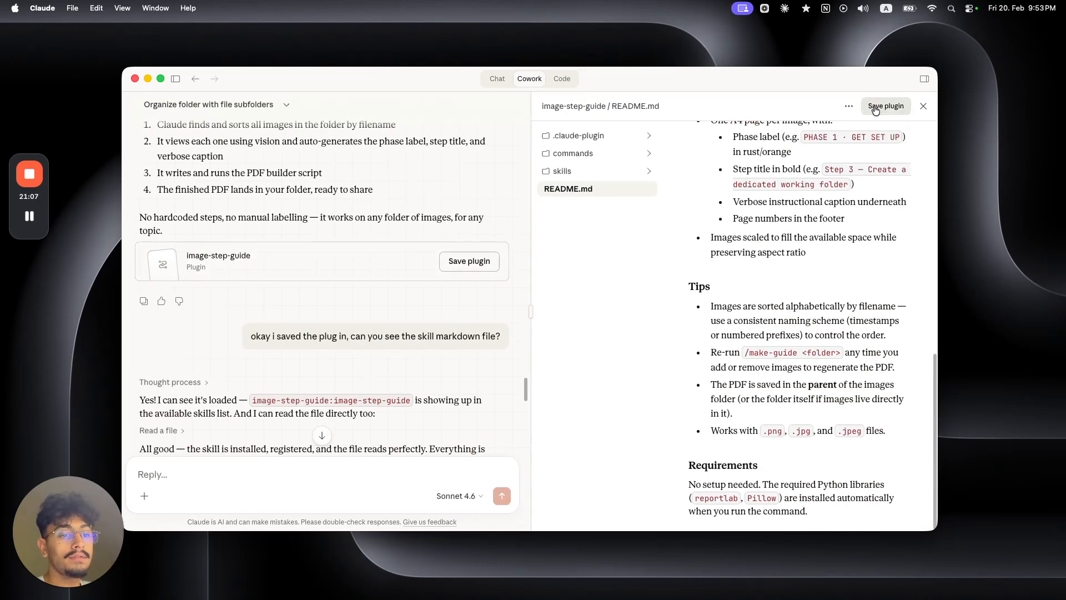
click(923, 106)
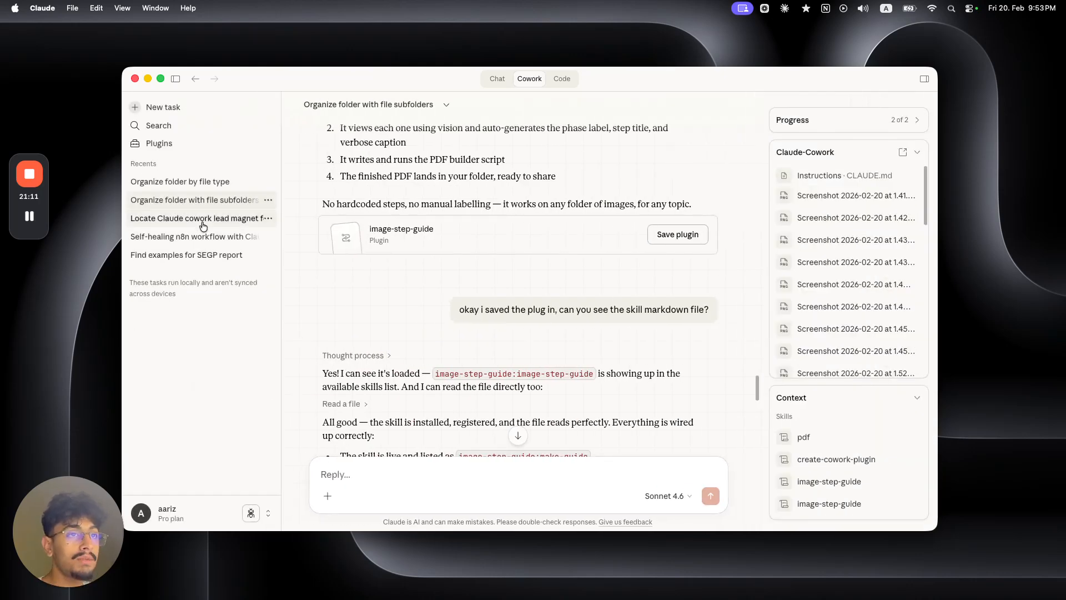
click(208, 185)
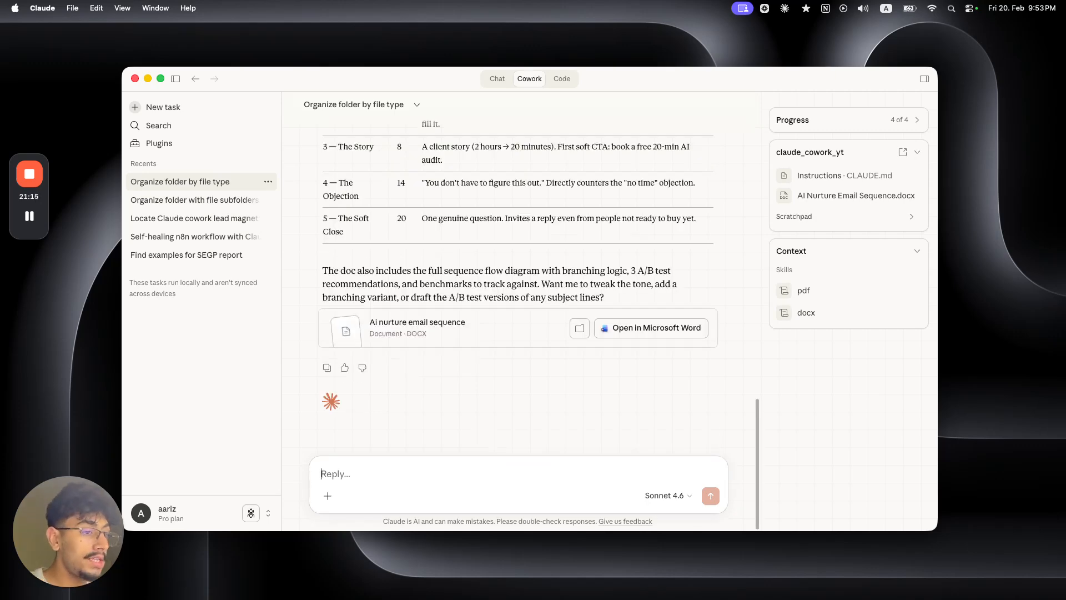
Look up the guide commands in the task's reply and insert the make-guide command.
text(/cre)
key(BackSpace)
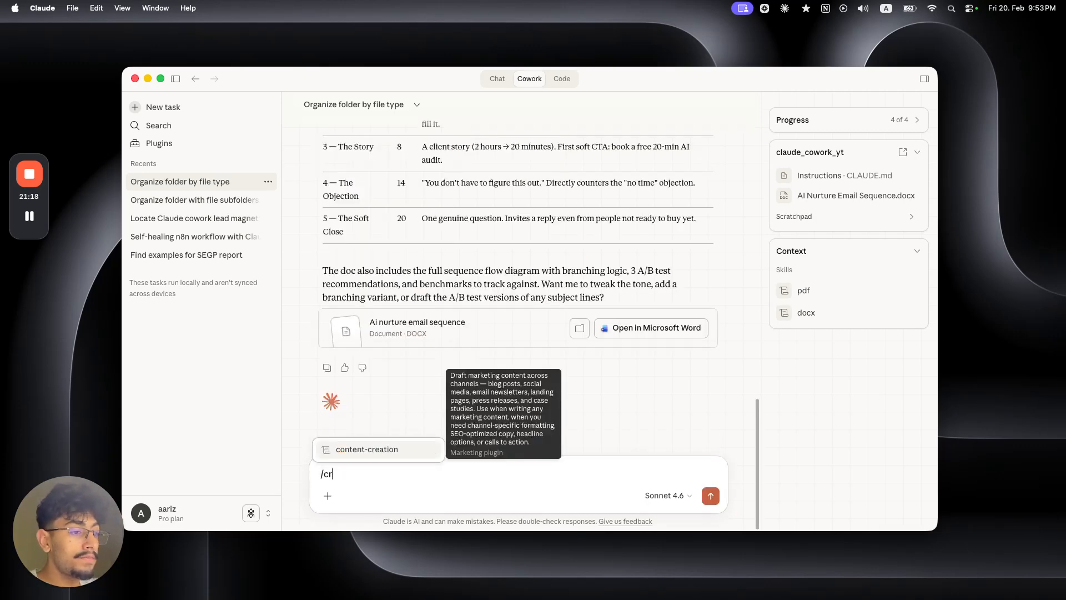
key(BackSpace)
key(BackSpace)
key(BackSpace)
text(/gu)
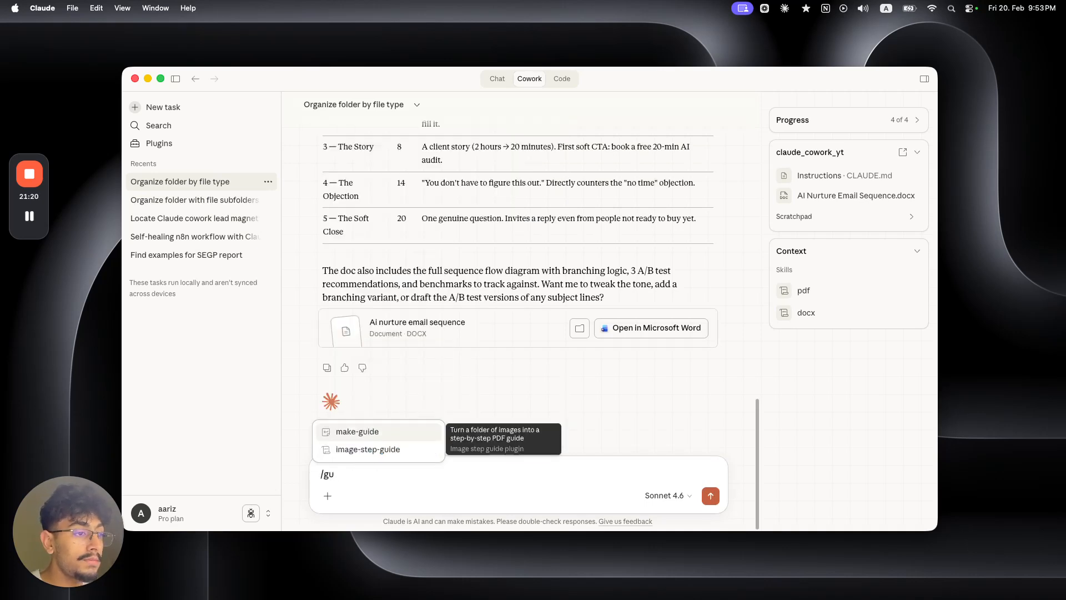
click(384, 433)
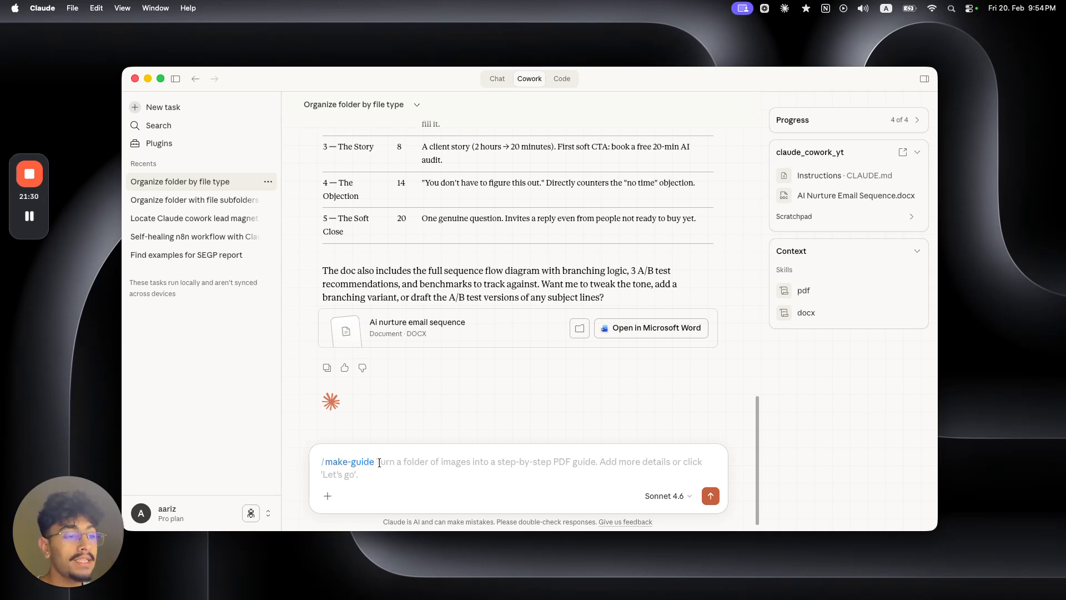
key(Return)
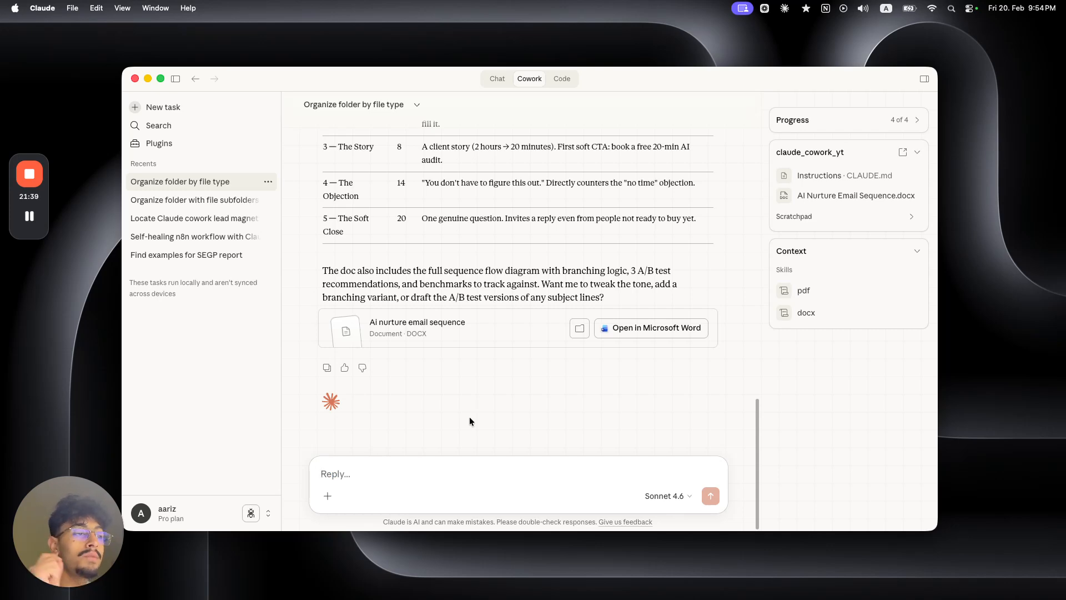
Open the Ai nurture email sequence document preview and read its Sequence Overview table.
click(527, 340)
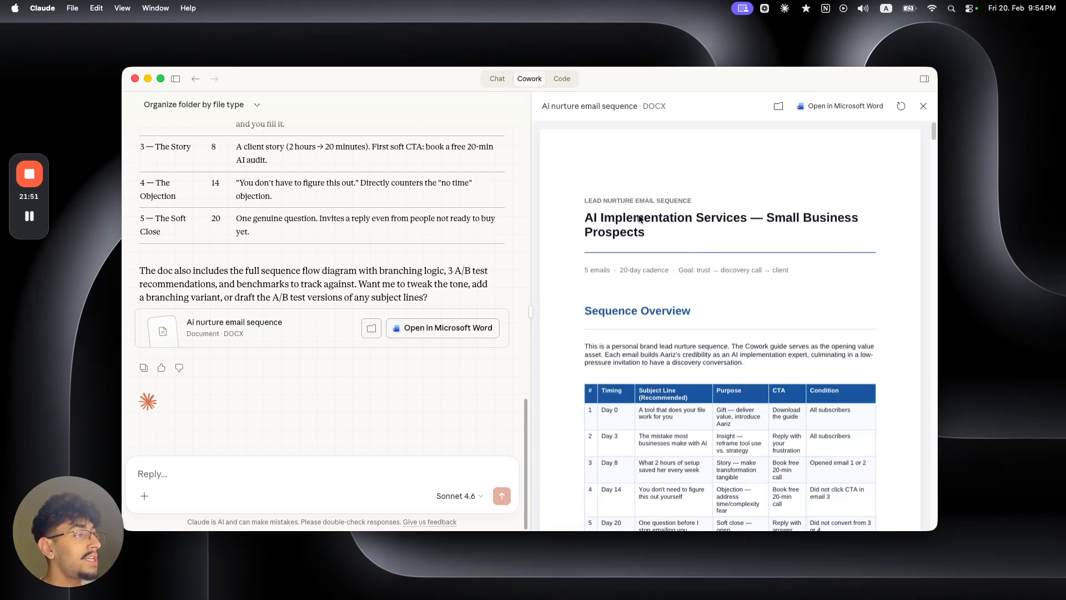
scroll(690, 278, down, 2)
scroll(690, 278, down, 3)
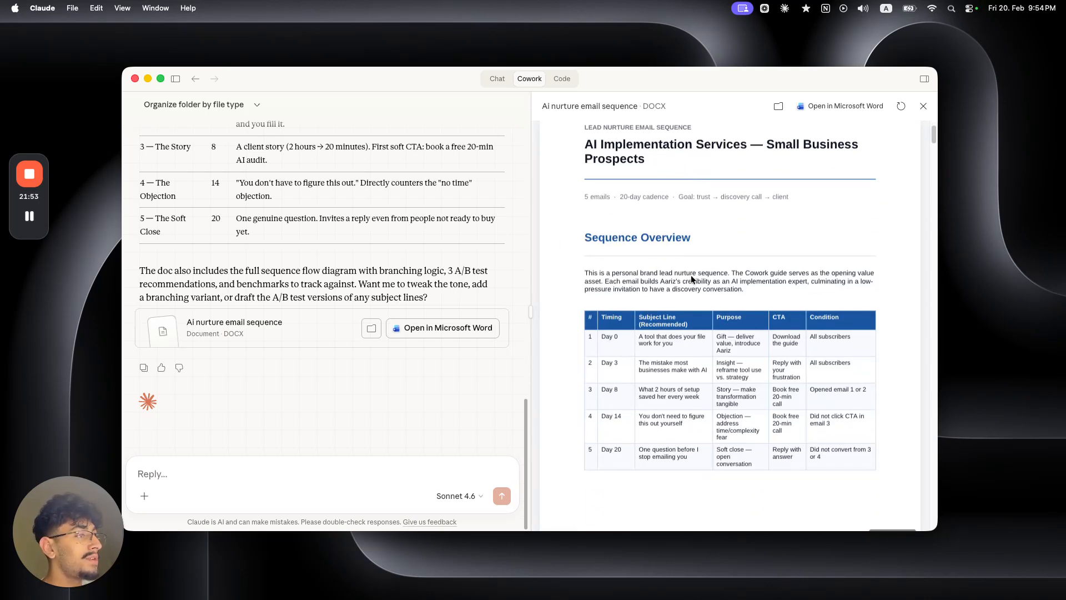
scroll(691, 275, down, 1)
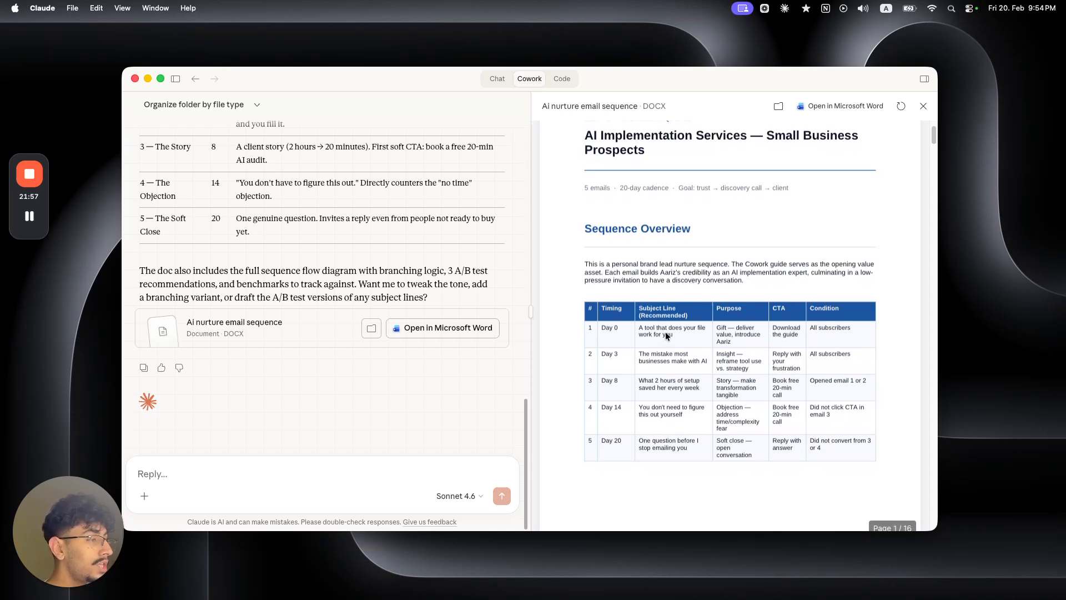
scroll(693, 333, down, 1)
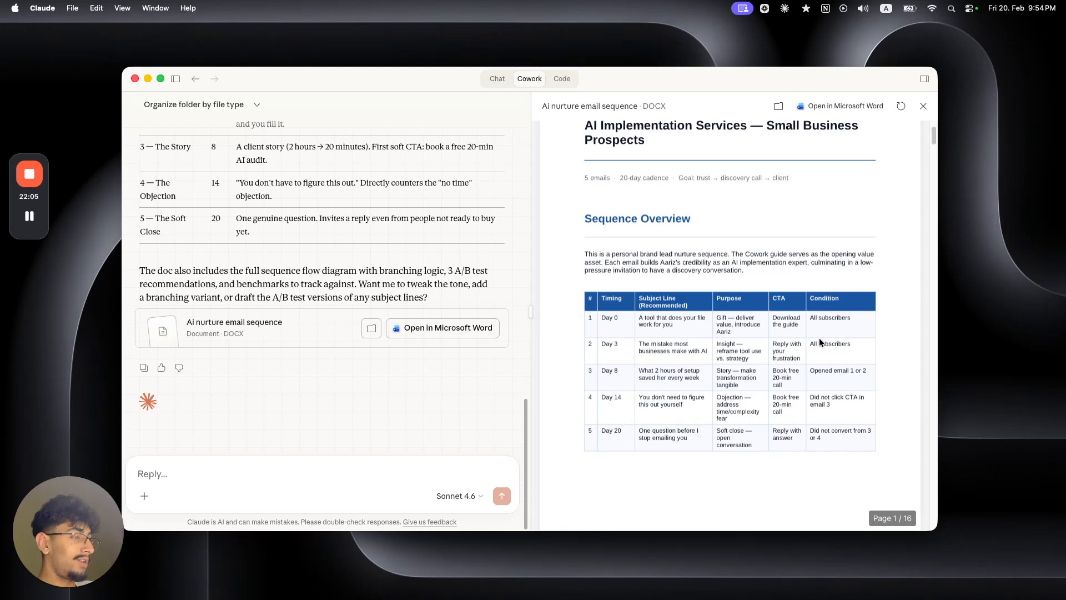
Read through the individual emails, A/B tests and performance benchmarks to the document's last page, and close the preview.
scroll(755, 342, down, 3)
scroll(619, 317, down, 10)
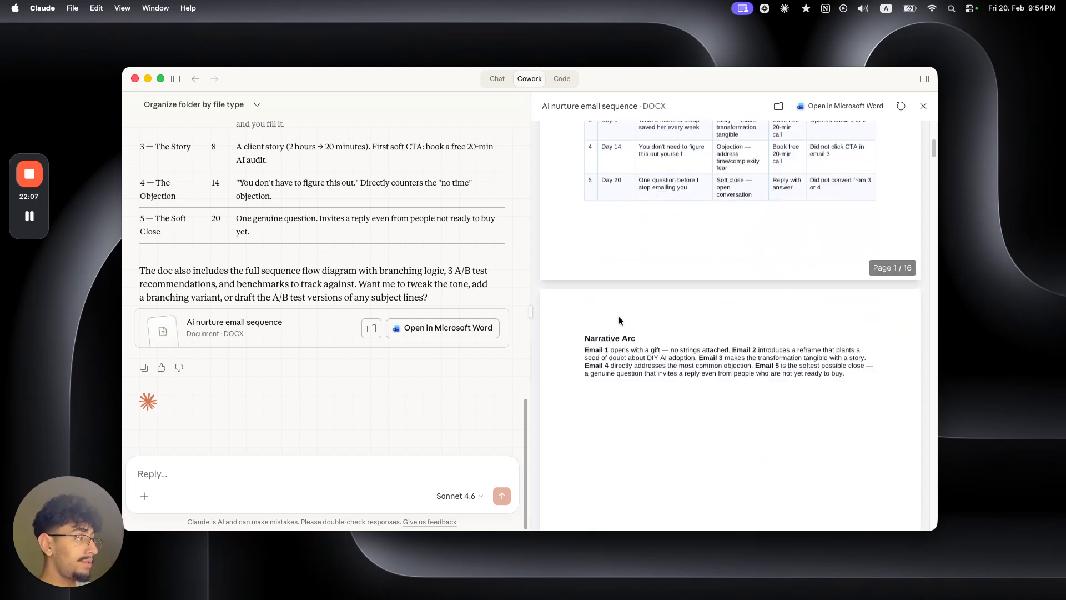
scroll(625, 255, down, 15)
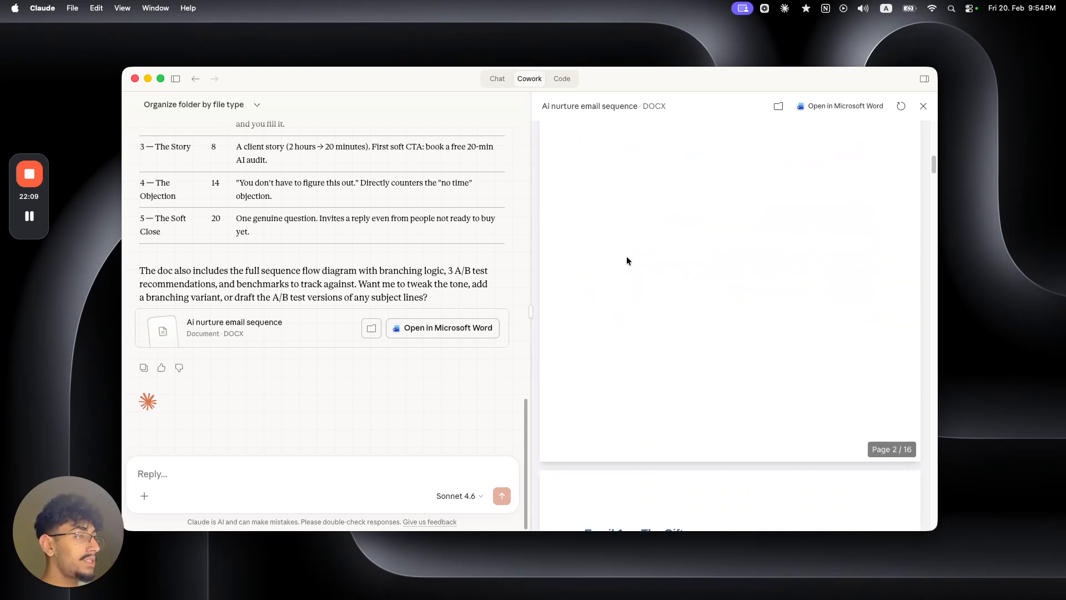
scroll(628, 264, down, 10)
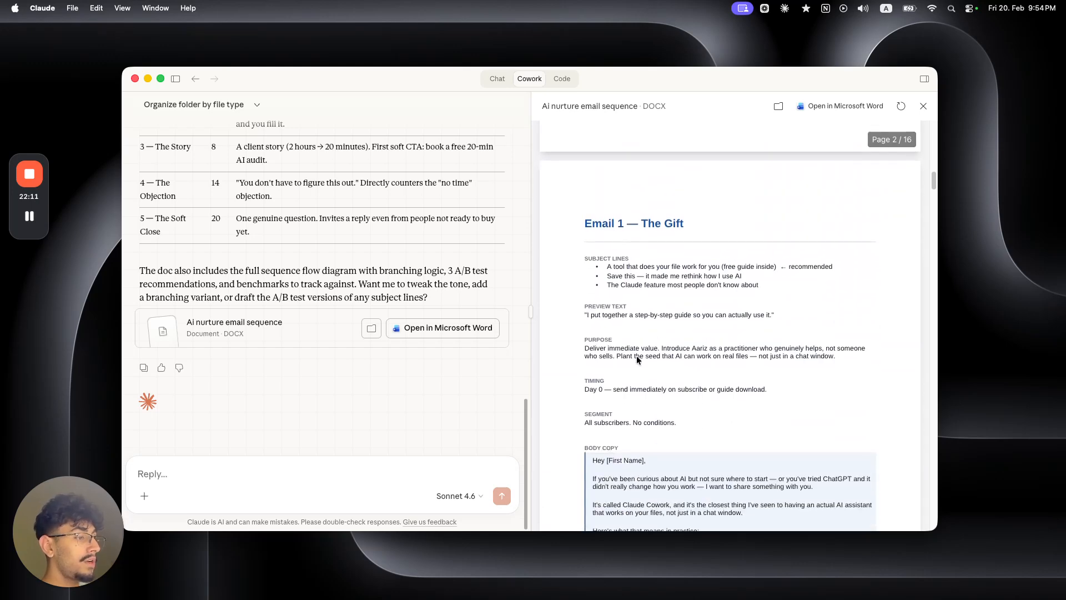
scroll(708, 434, down, 7)
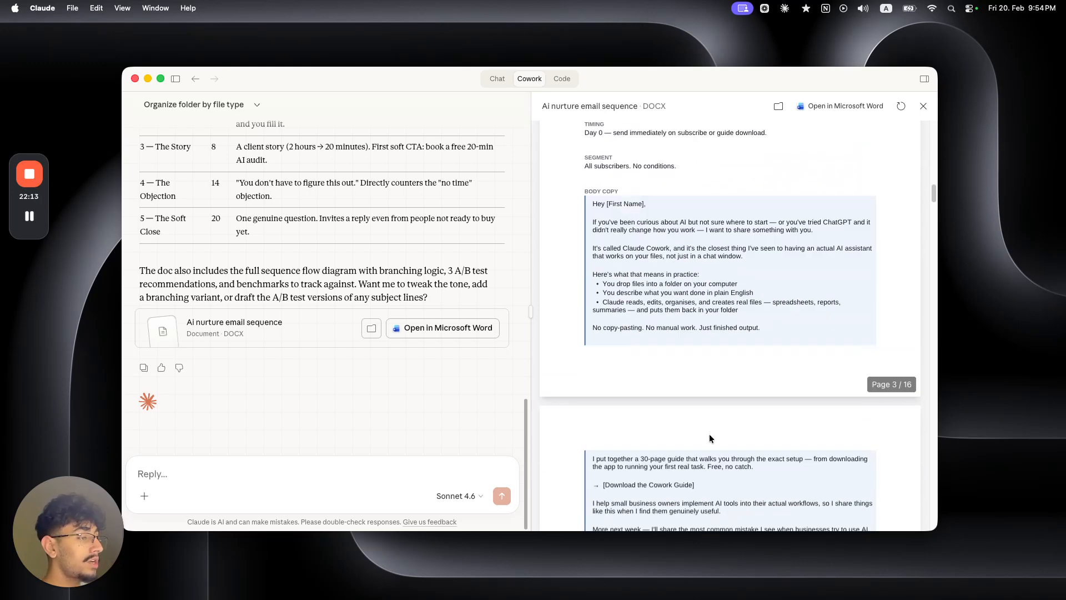
scroll(687, 371, down, 3)
scroll(688, 373, down, 5)
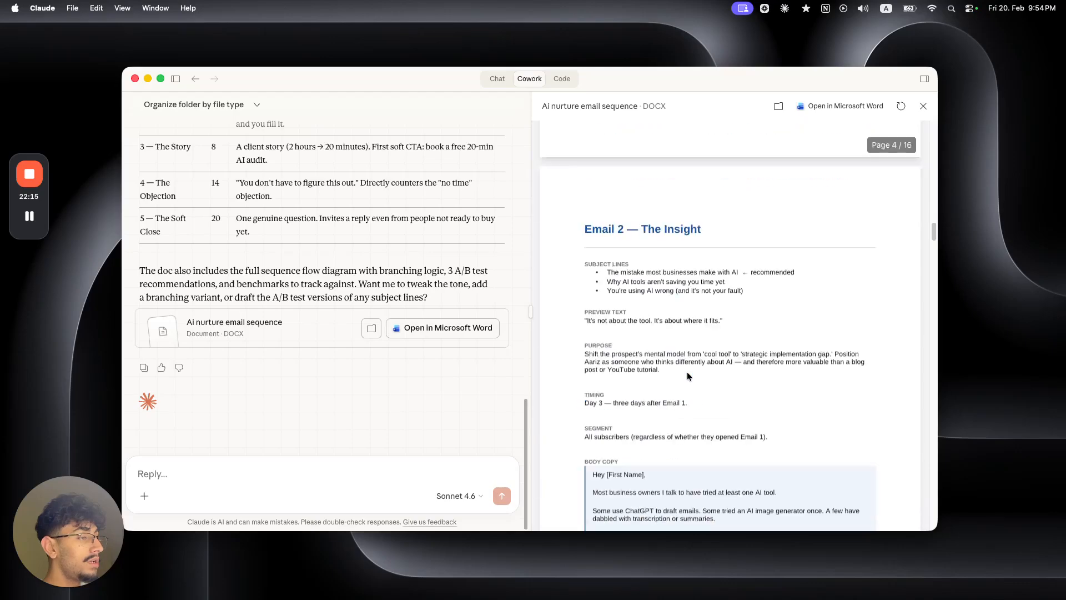
scroll(687, 373, down, 15)
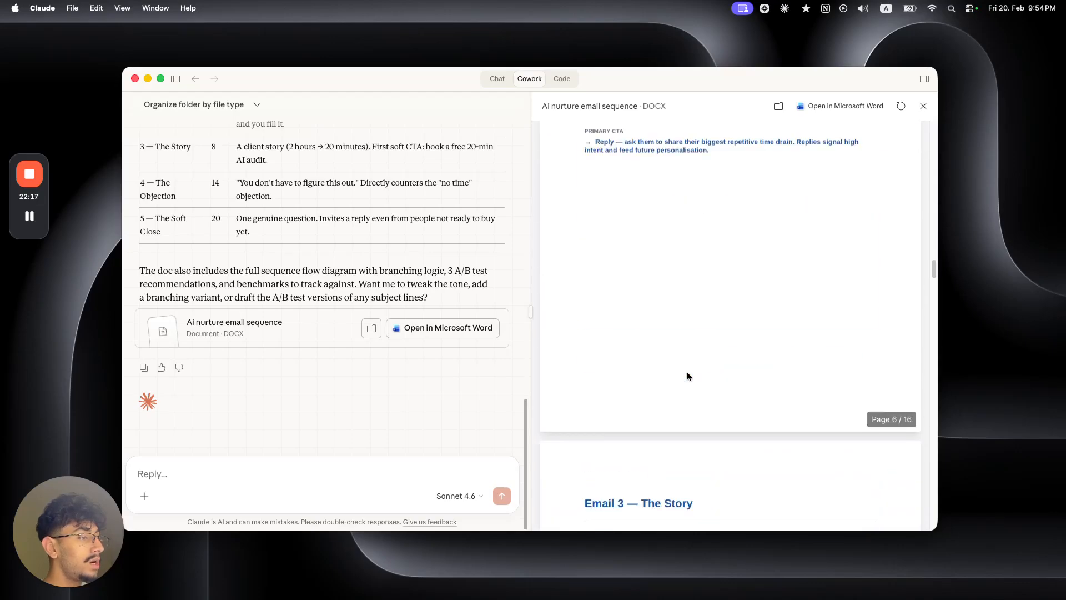
scroll(687, 378, down, 20)
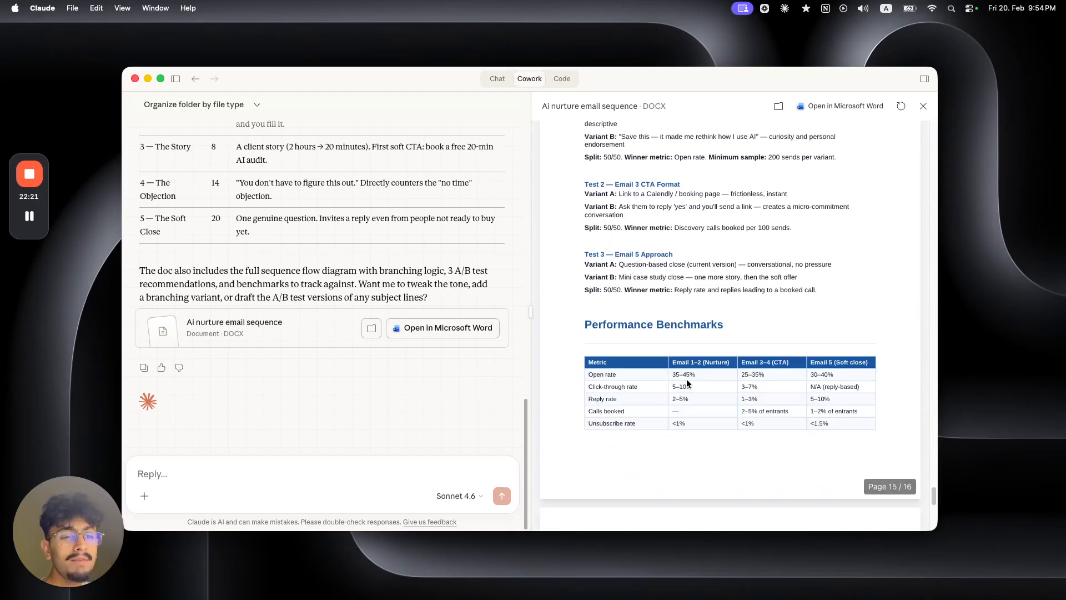
scroll(687, 383, down, 3)
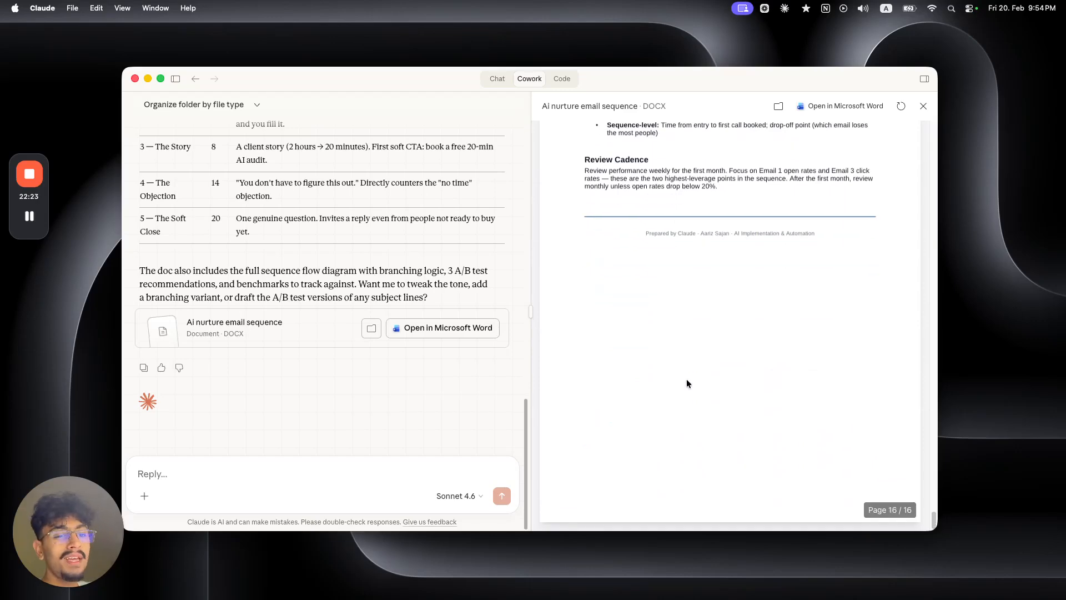
click(924, 105)
Review the beginning of the task Organize folder by file type and start a new Cowork task.
scroll(468, 244, up, 5)
scroll(469, 249, up, 15)
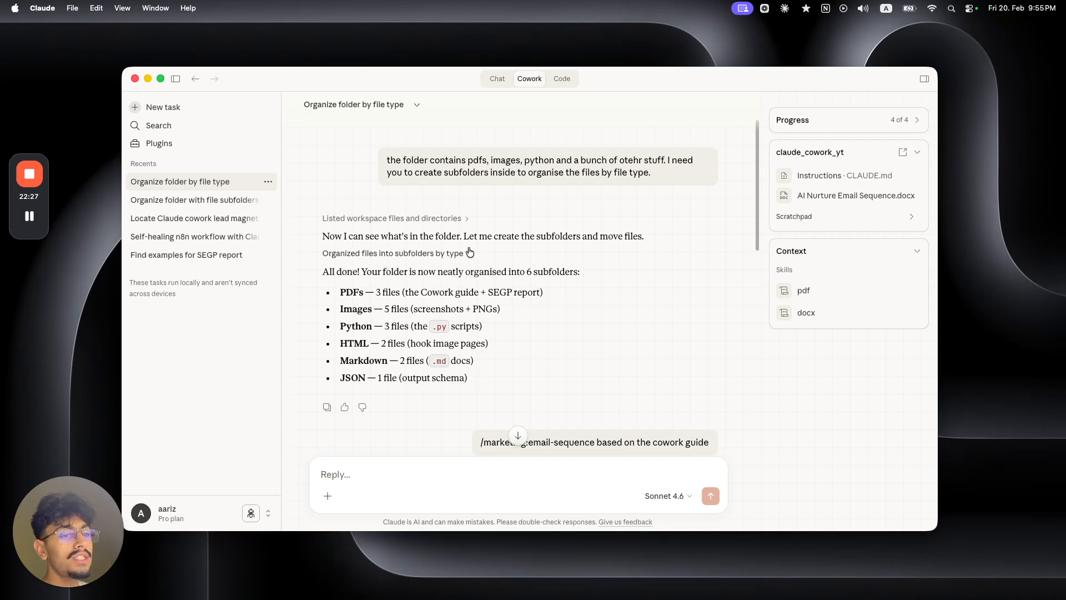
click(186, 114)
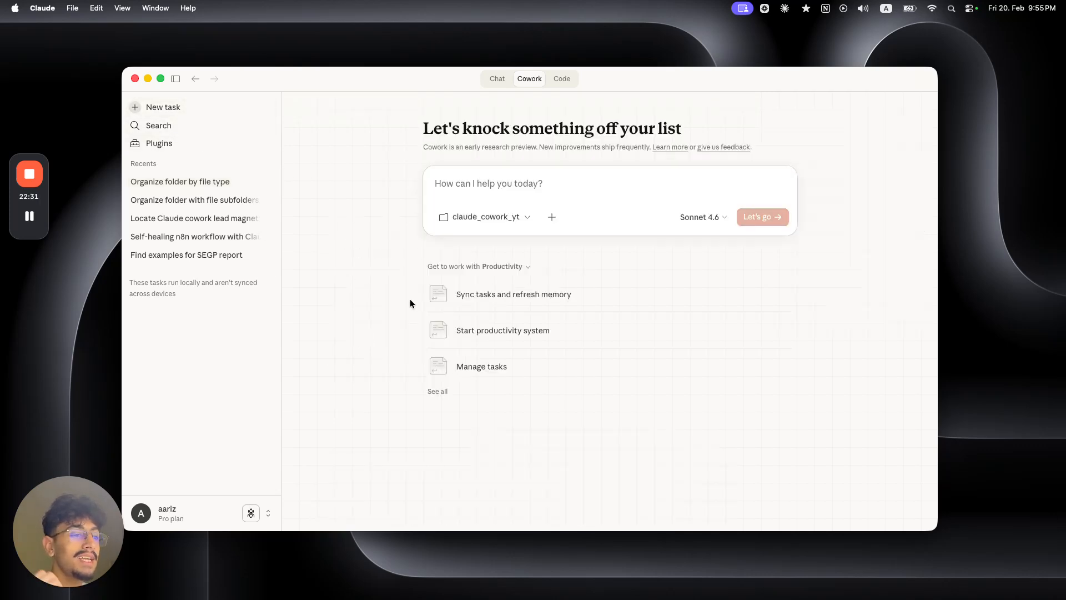
Open the Marketing plugin's campaign-planning skill, read down to its Budget Optimization Principles, and return to the Cowork start page.
click(518, 218)
click(521, 267)
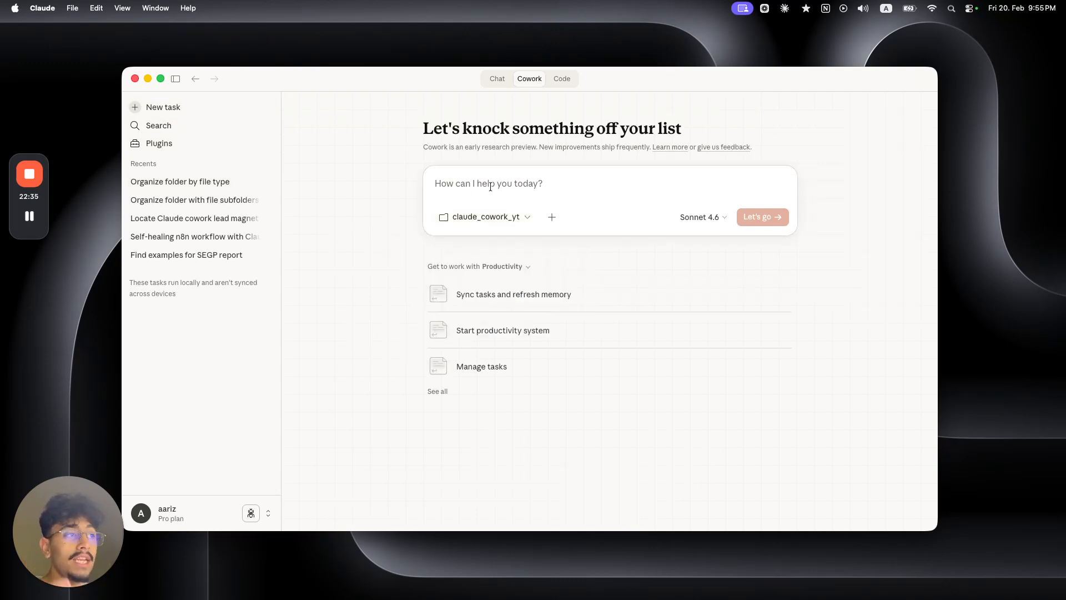
click(195, 145)
click(195, 267)
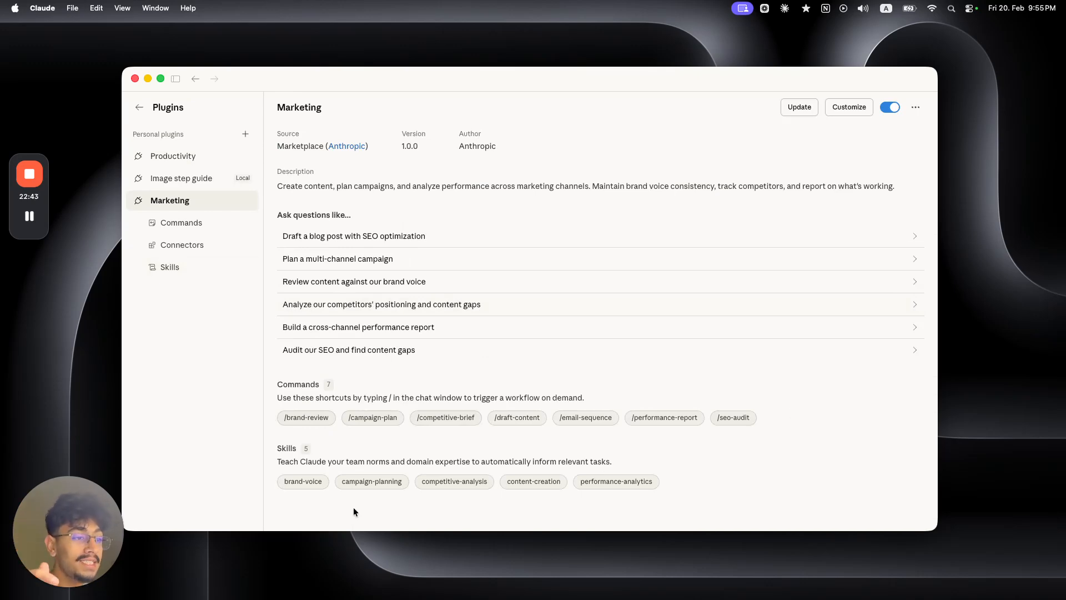
click(362, 482)
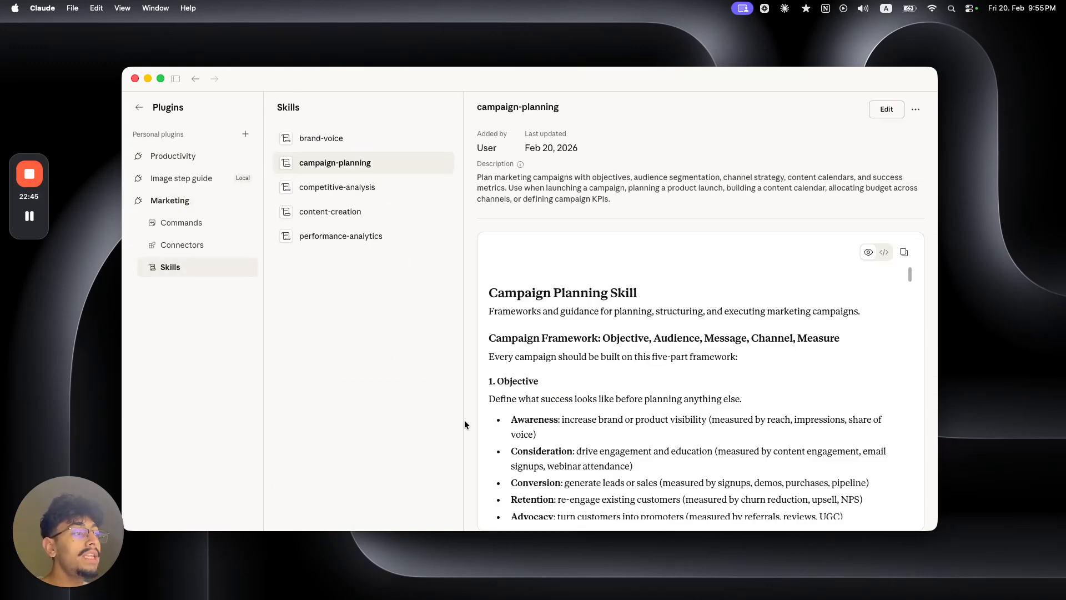
scroll(560, 391, down, 10)
scroll(560, 392, down, 15)
drag(527, 355, 601, 404)
scroll(664, 455, down, 6)
scroll(664, 455, down, 6)
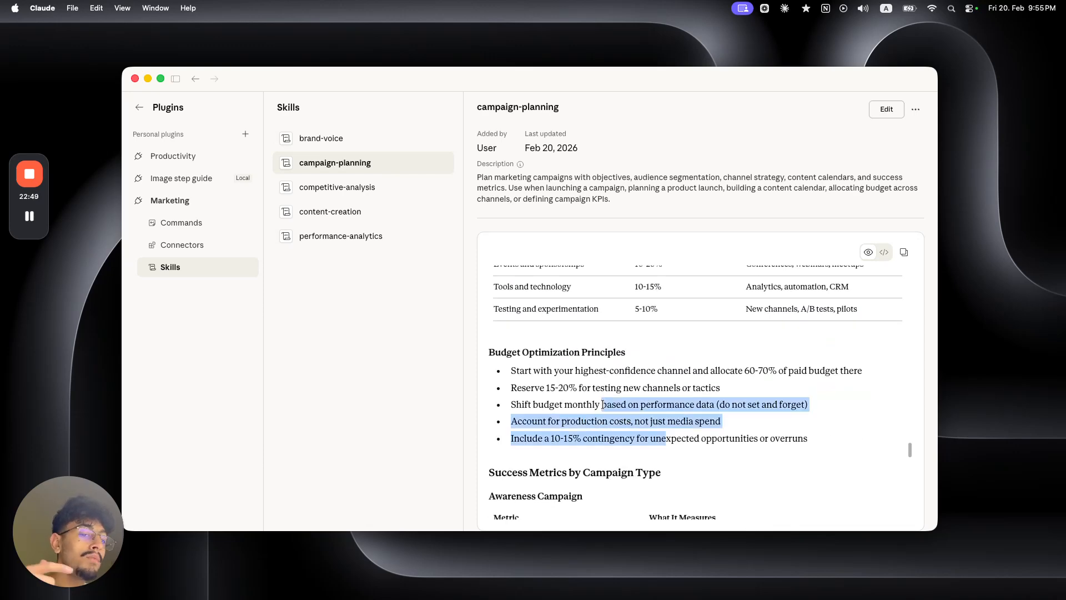
click(141, 107)
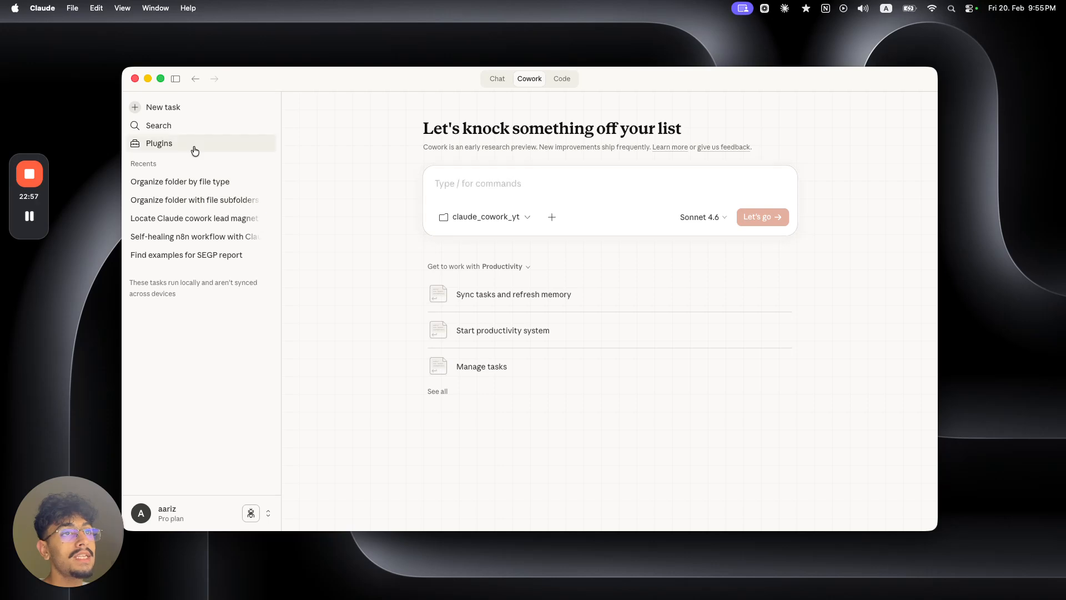
Open the Productivity plugin and look through its list of connectors.
click(194, 147)
click(195, 153)
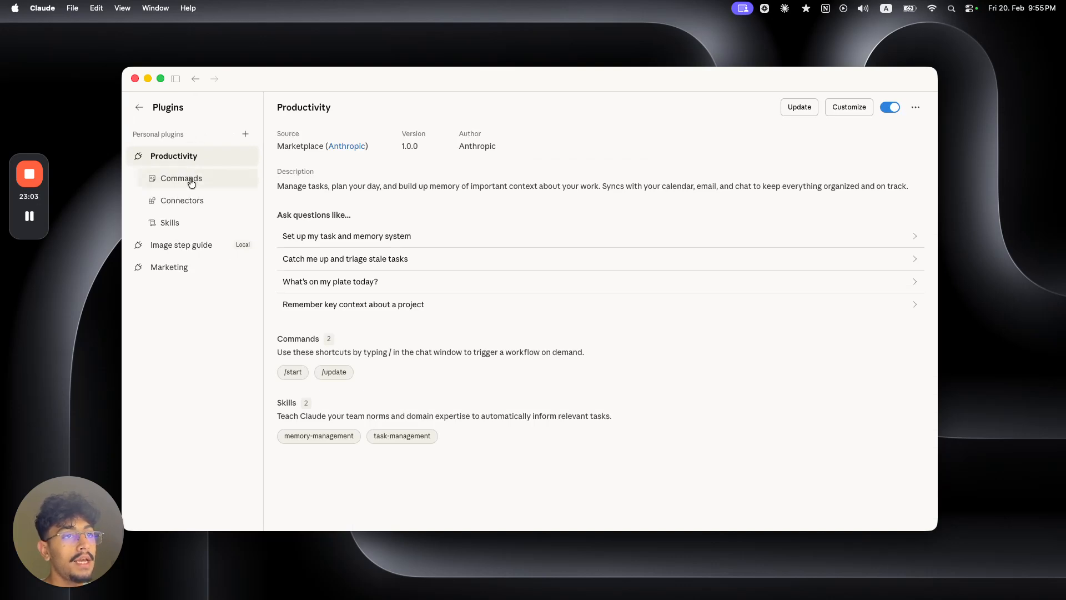
click(190, 202)
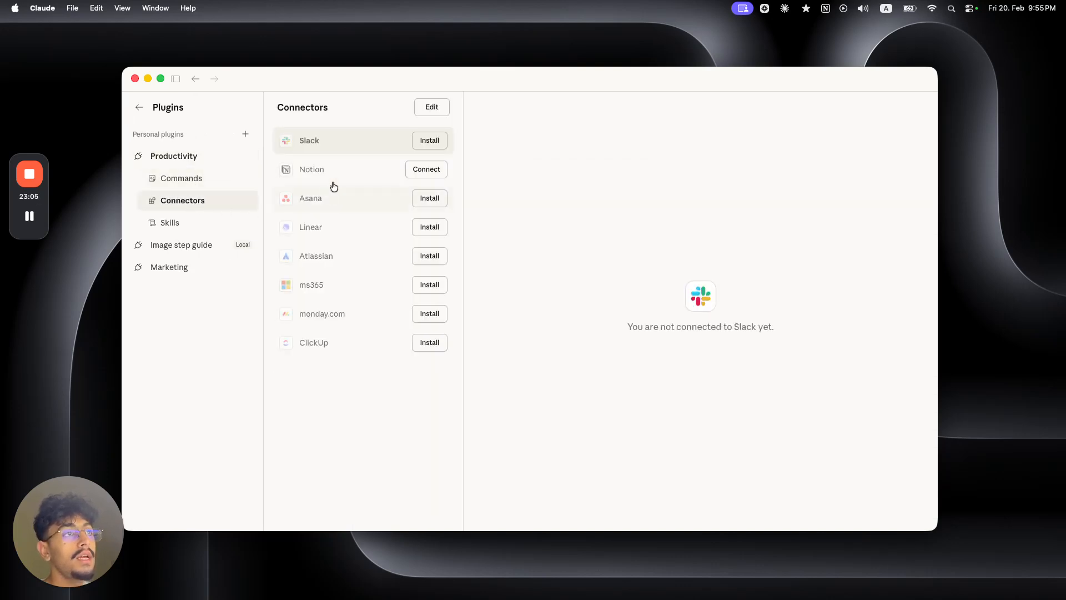
drag(346, 270, 356, 327)
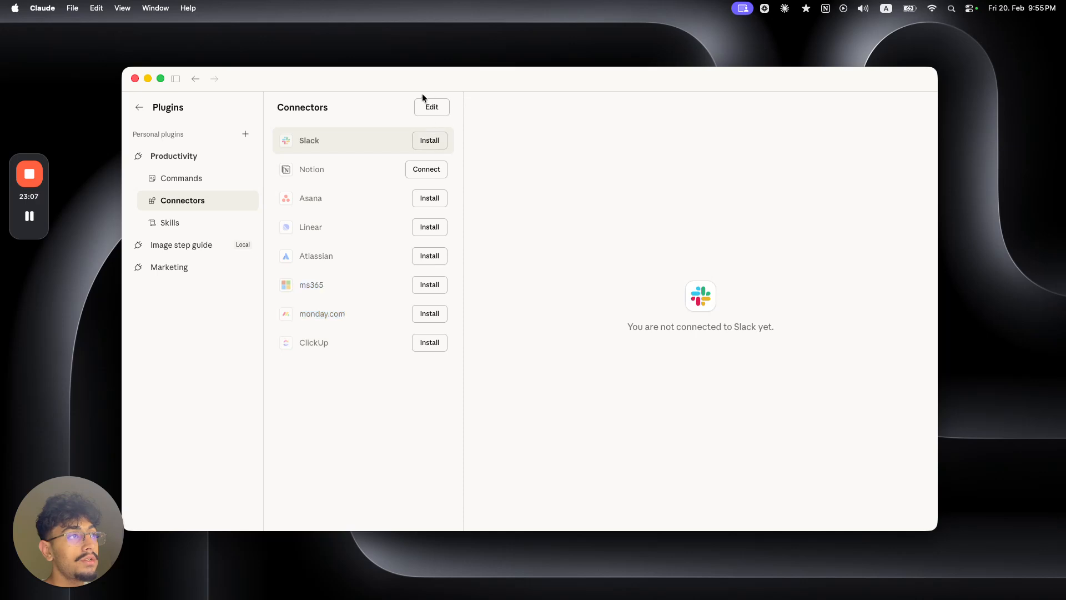
Show the Productivity plugin's connector file in its folder, look over the folder's contents, and close the Finder window.
click(427, 109)
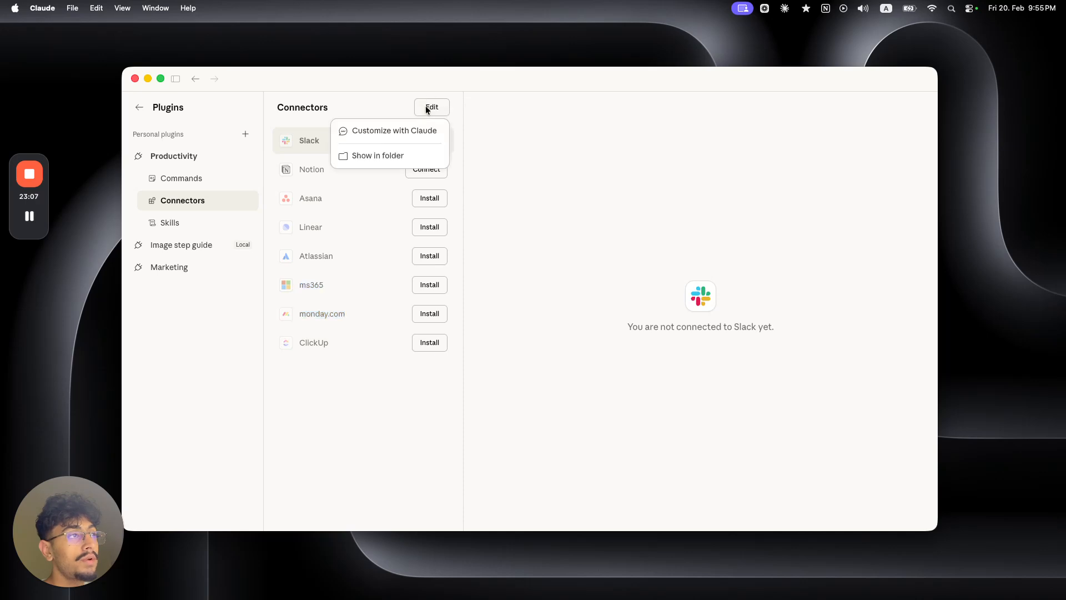
click(418, 155)
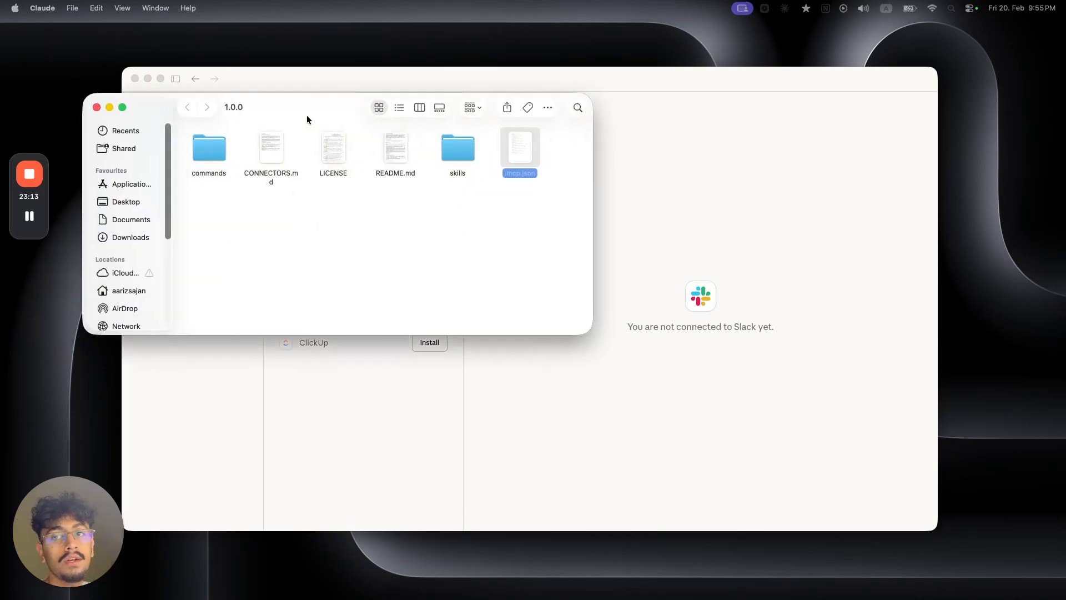
drag(290, 114, 468, 191)
drag(727, 321, 401, 228)
click(400, 227)
click(257, 184)
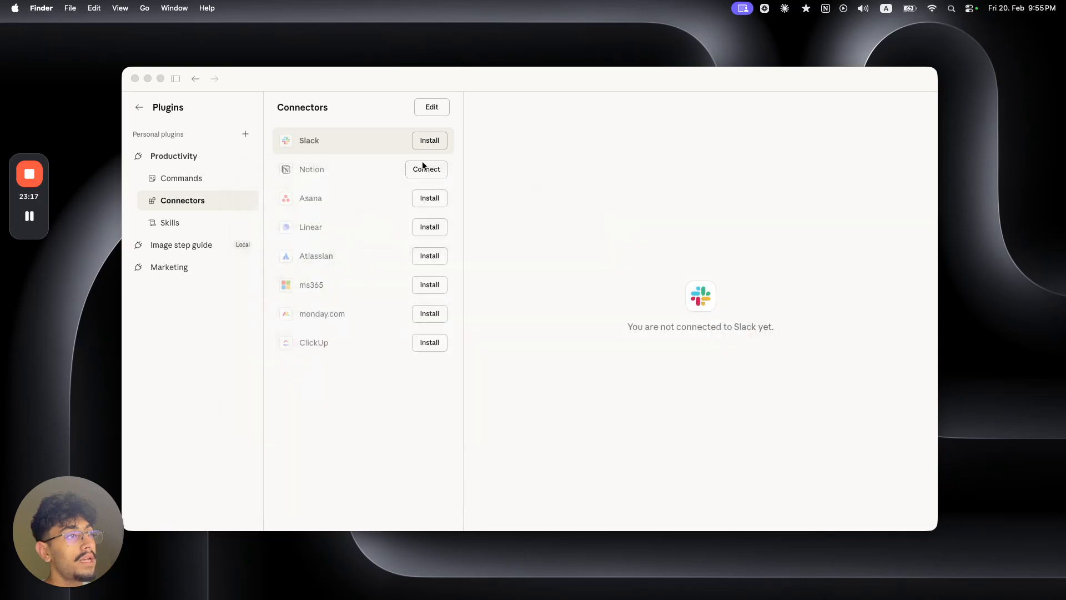
click(407, 375)
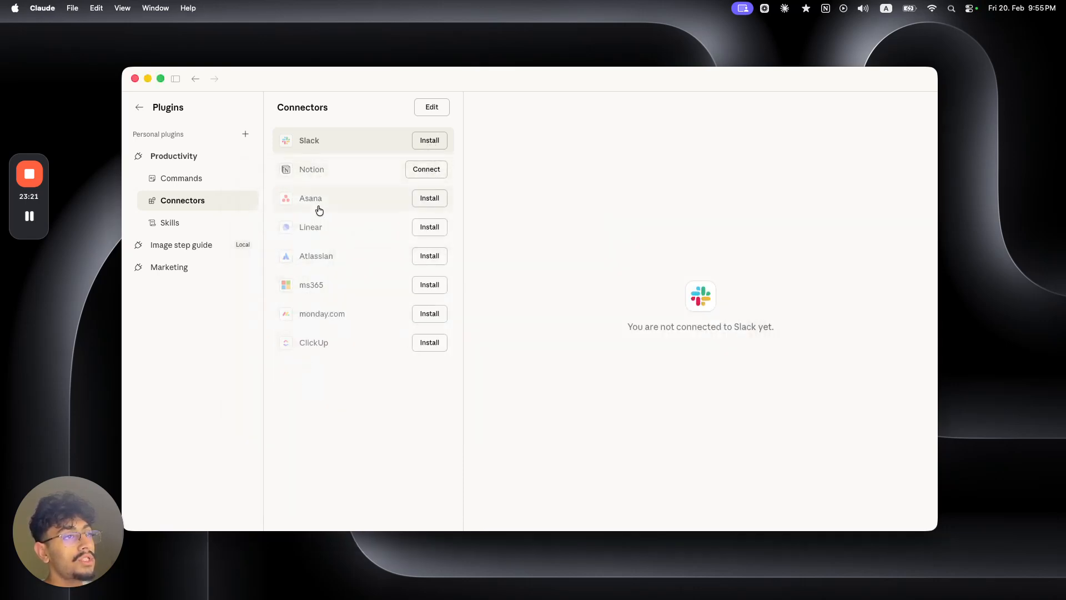
Connect the Productivity plugin's Notion connector and grant Claude access to the preselected workspace through Notion MCP.
click(344, 177)
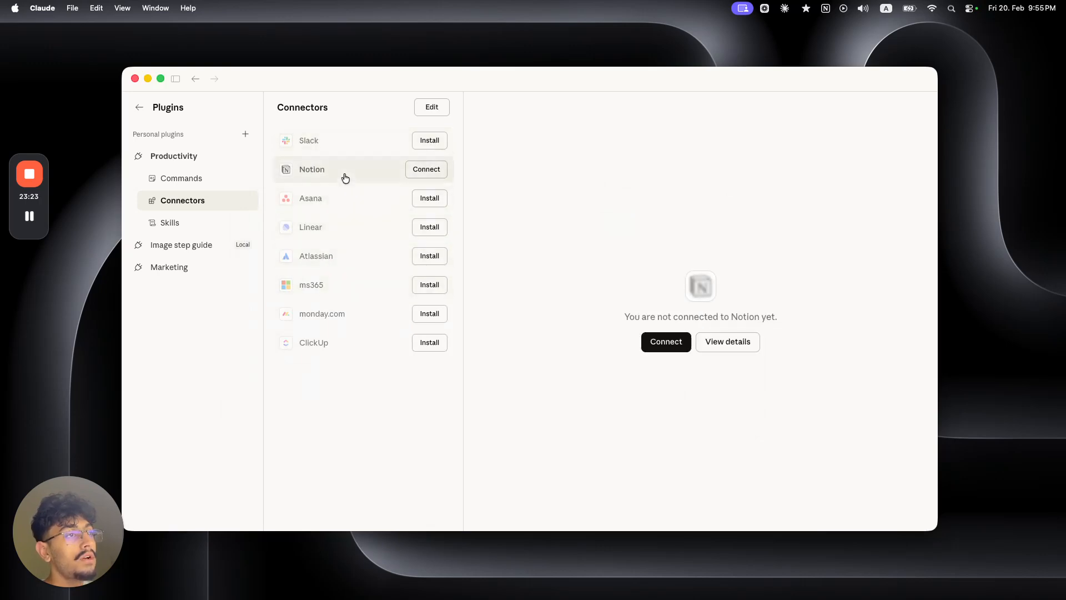
click(660, 344)
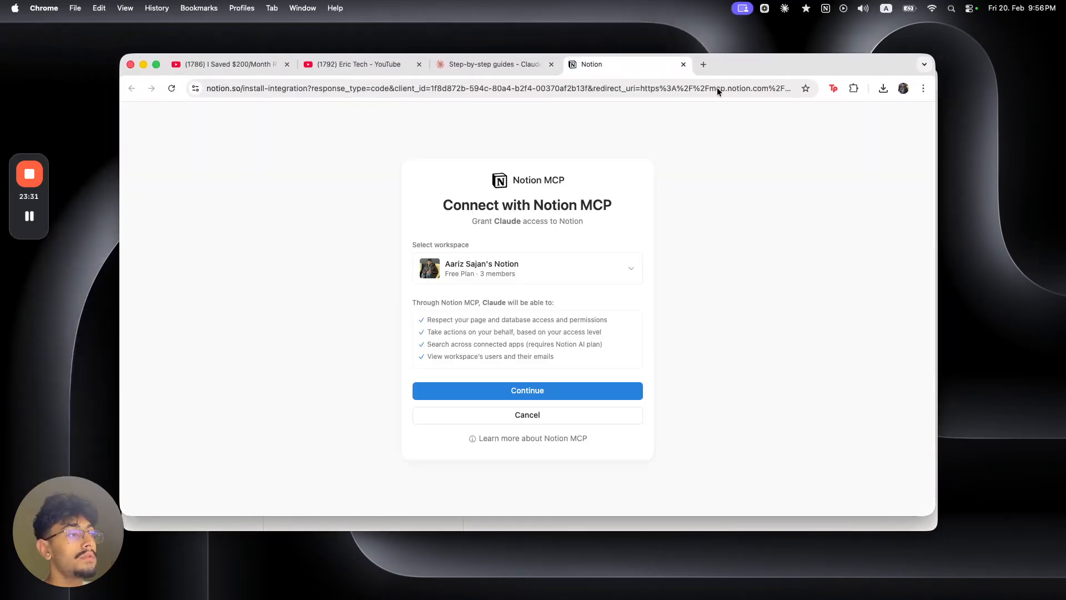
click(548, 268)
click(513, 350)
click(526, 390)
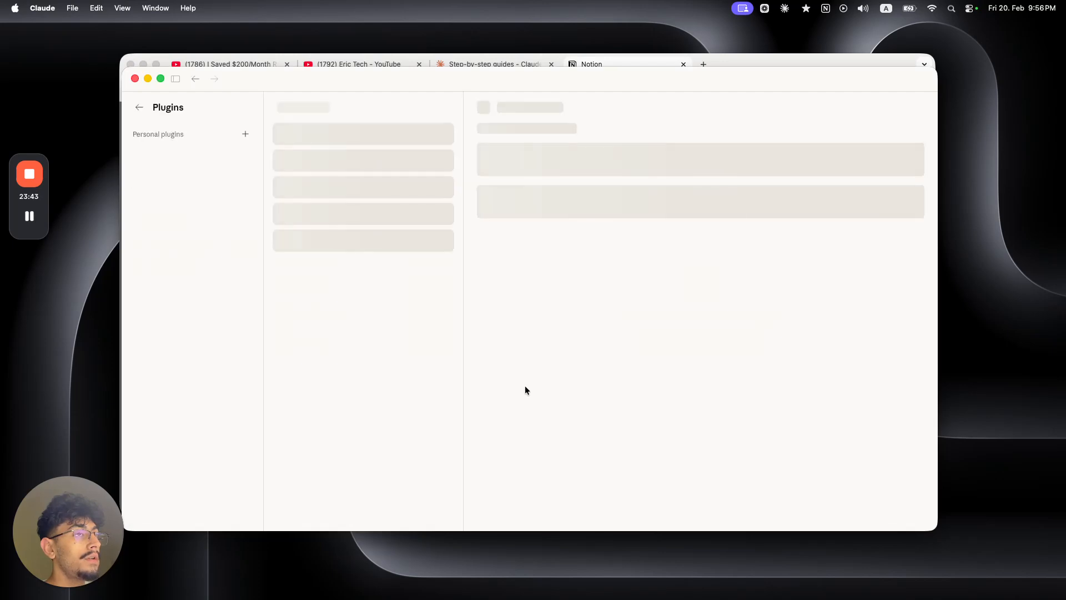
drag(515, 74, 514, 63)
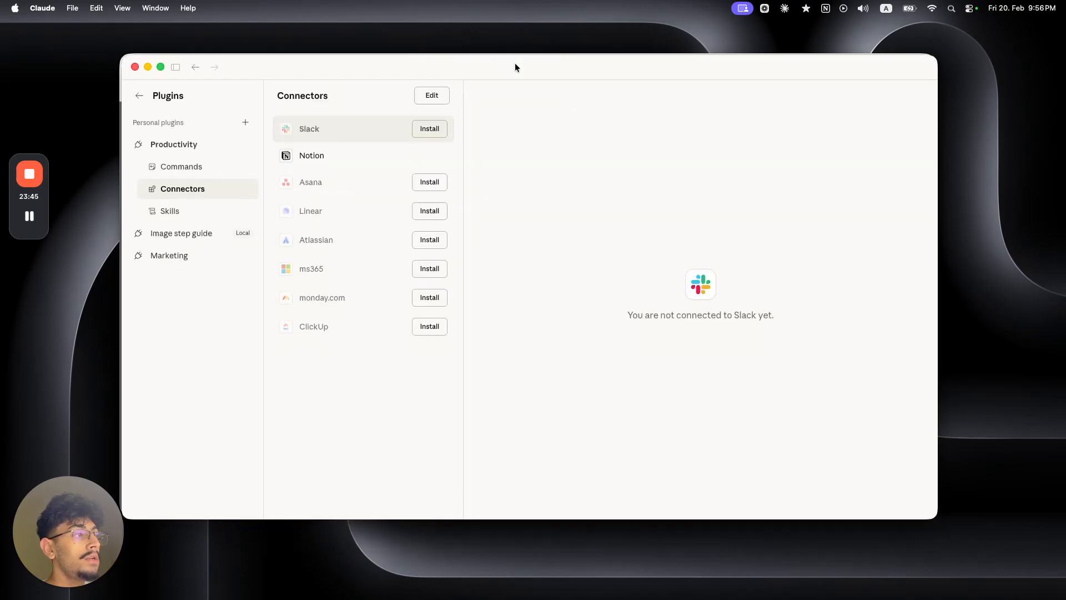
Check the Notion connector's status, its read-only tools and their permission options without changing the permission.
click(351, 157)
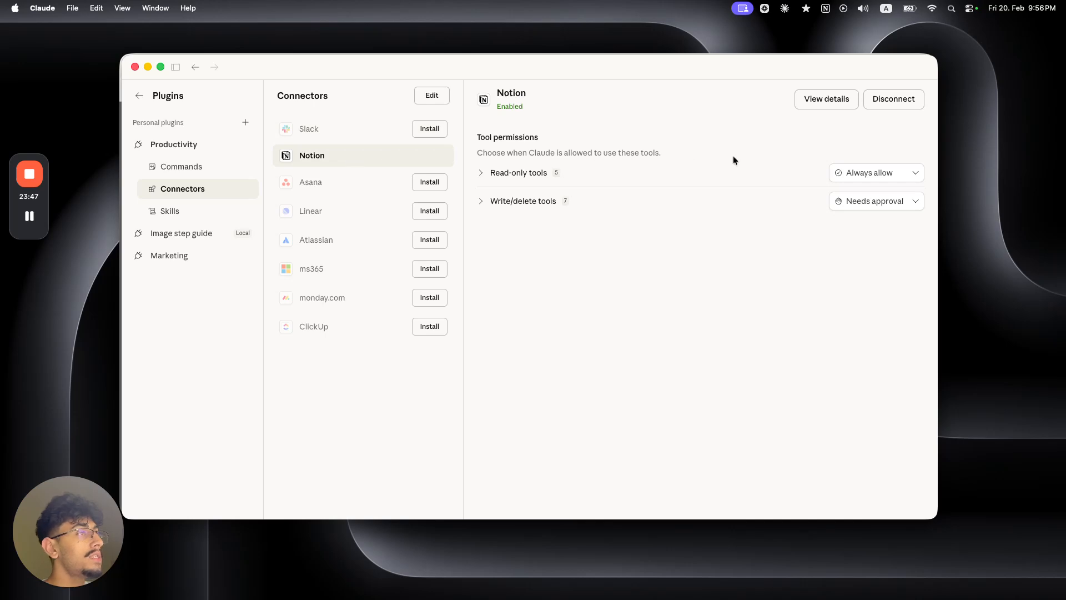
drag(496, 110, 530, 111)
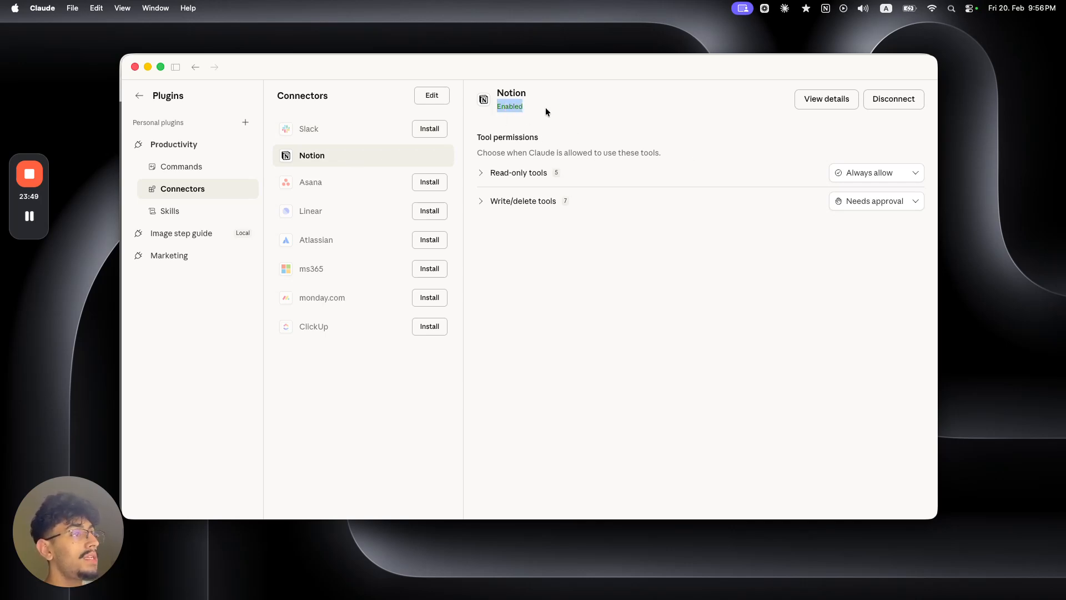
click(482, 173)
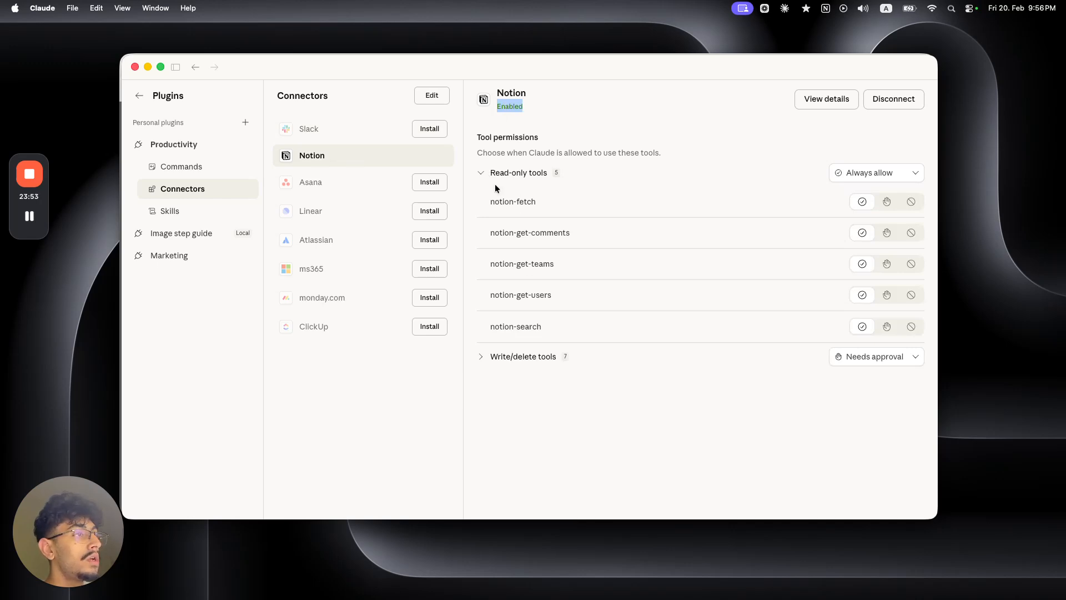
click(482, 173)
click(850, 172)
click(771, 324)
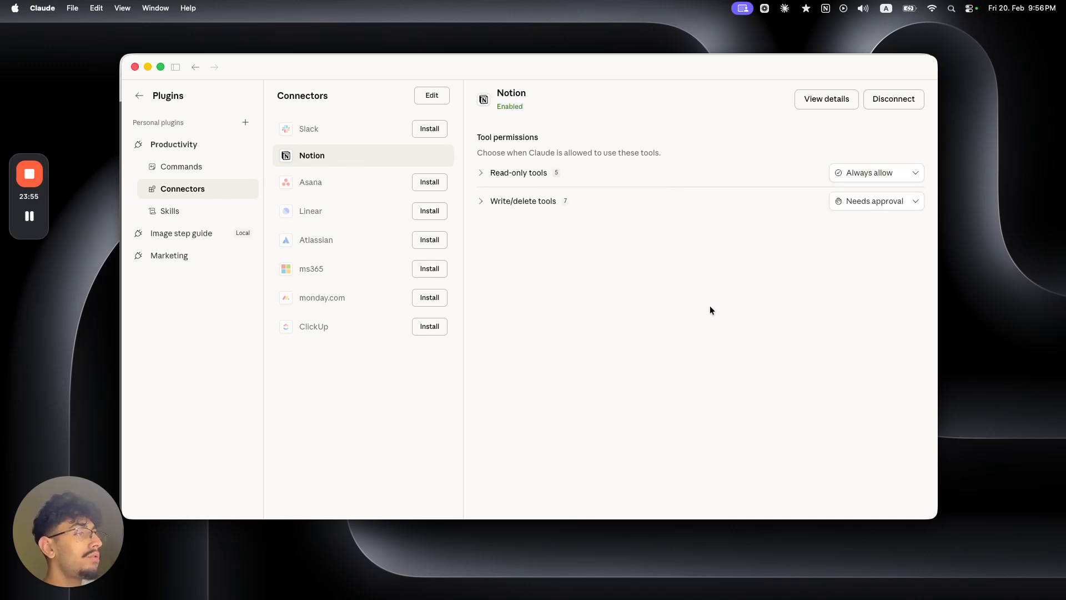
Review the Notion connector's write/delete tools and their permission options, keeping the current permission.
click(485, 205)
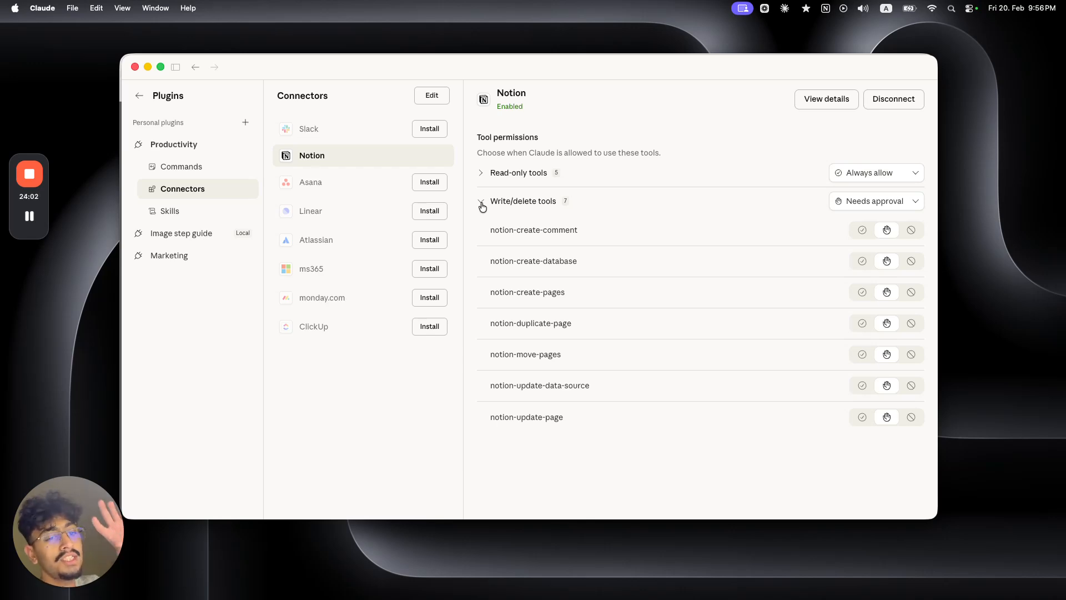
click(482, 205)
click(888, 203)
click(752, 285)
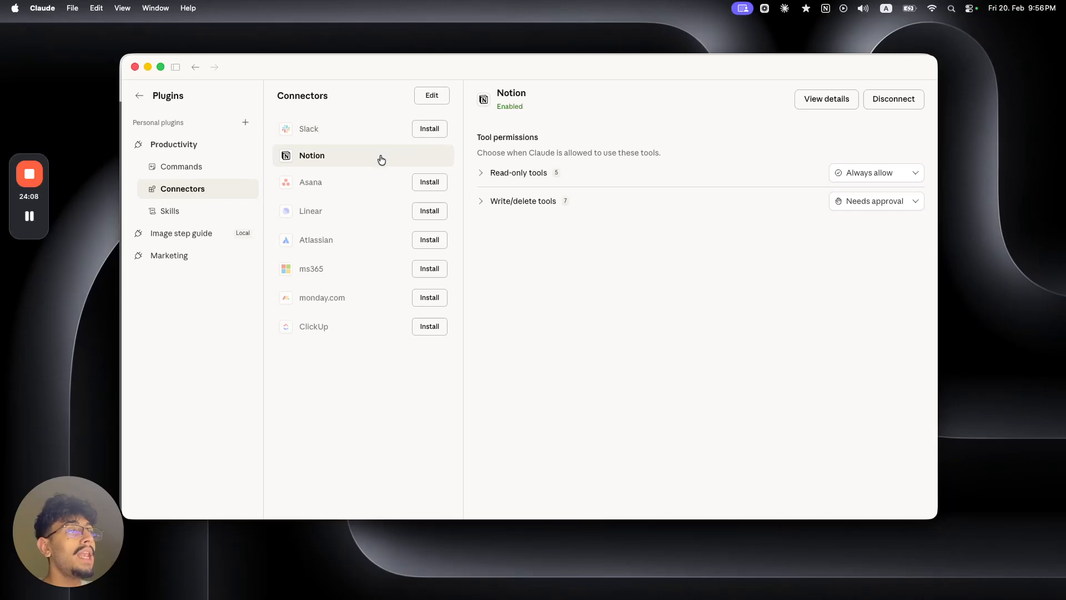
View the Slack connector's details, go back to the full Connectors directory, and browse the available connectors.
click(425, 129)
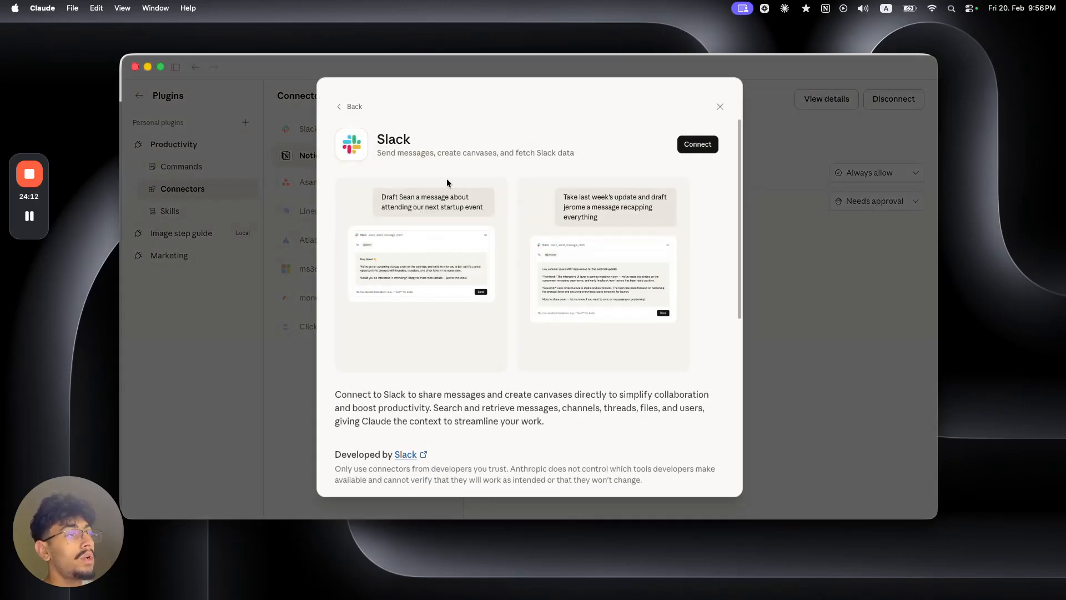
click(347, 107)
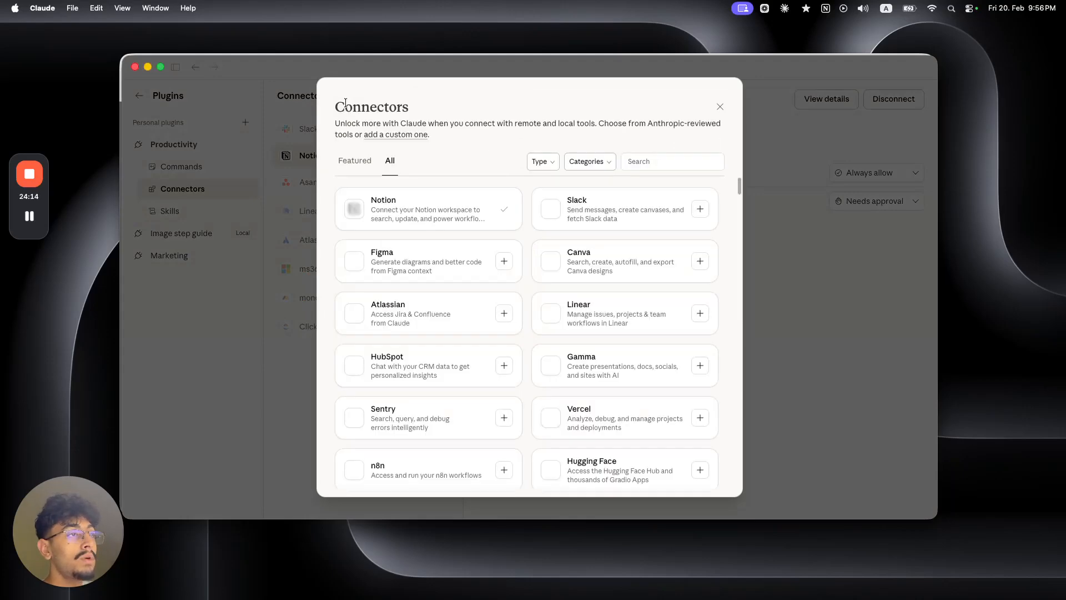
scroll(533, 345, down, 10)
scroll(534, 348, down, 20)
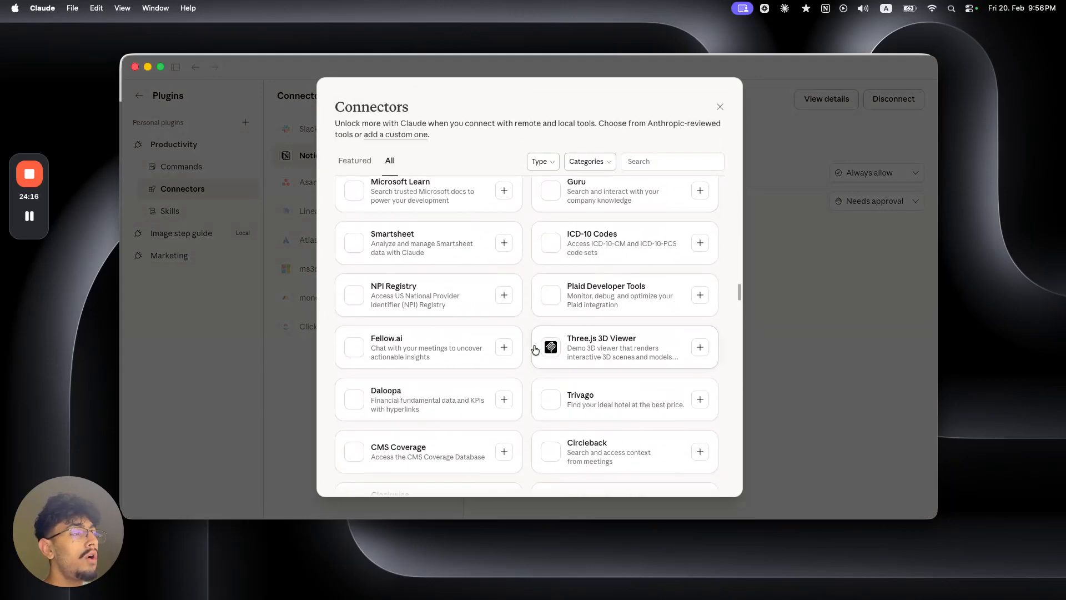
scroll(534, 348, down, 6)
scroll(536, 361, up, 10)
scroll(537, 375, up, 15)
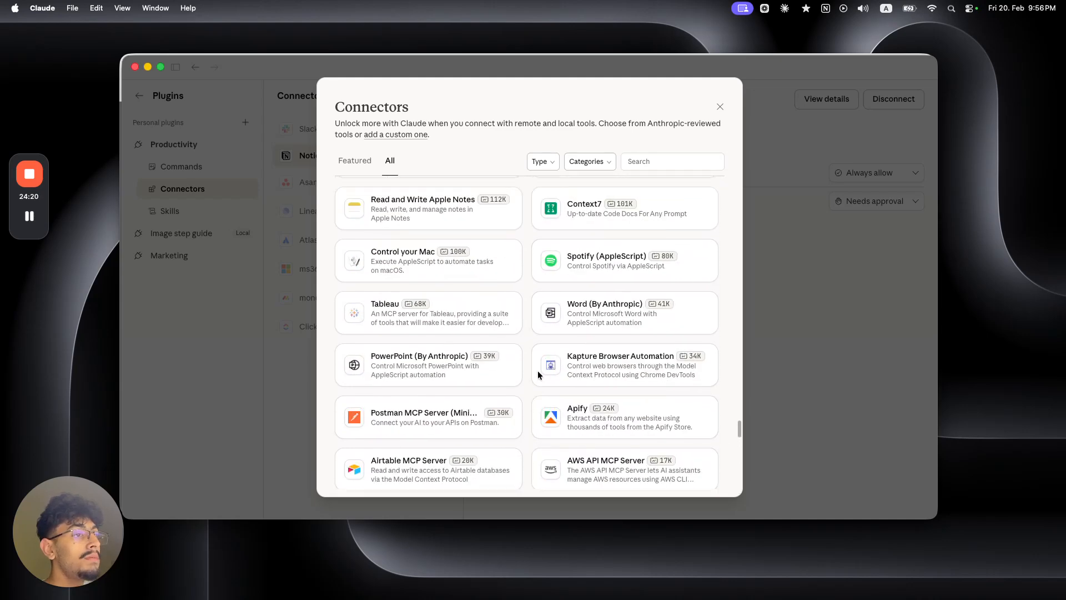
scroll(539, 375, up, 15)
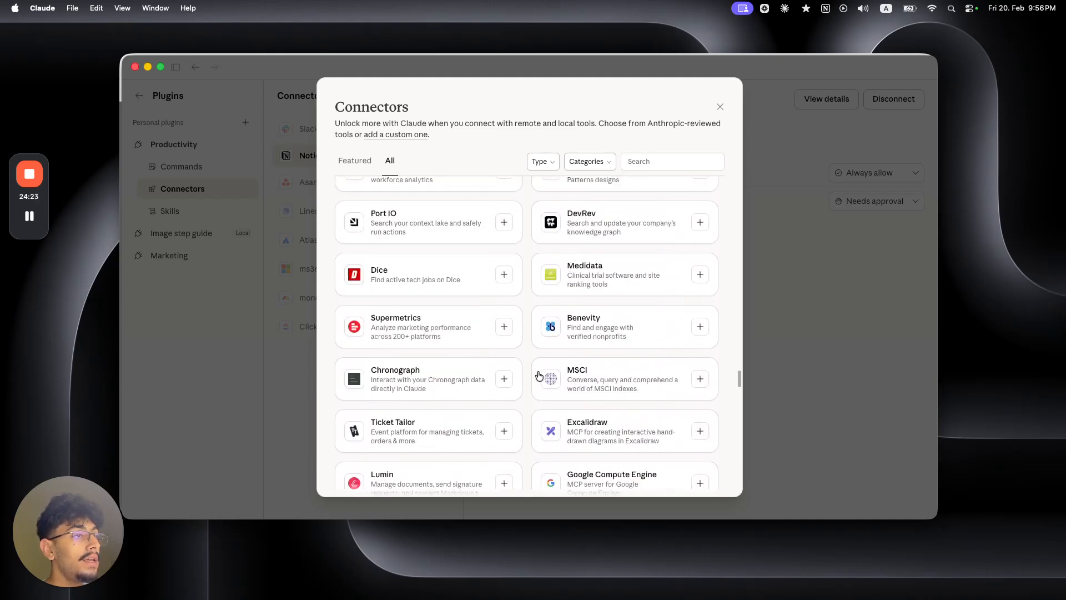
scroll(540, 376, up, 15)
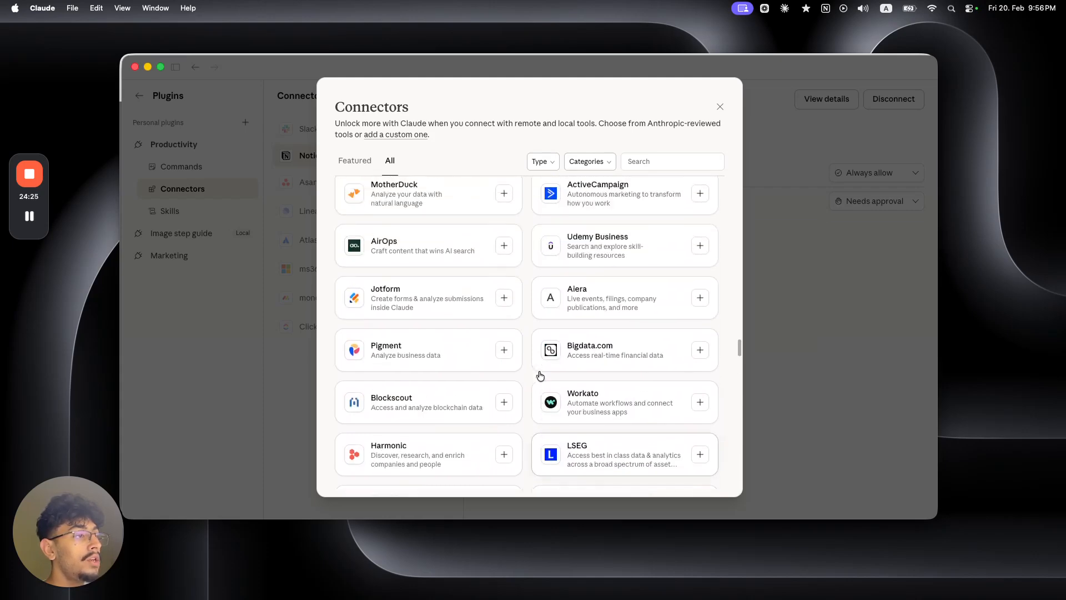
scroll(540, 375, up, 15)
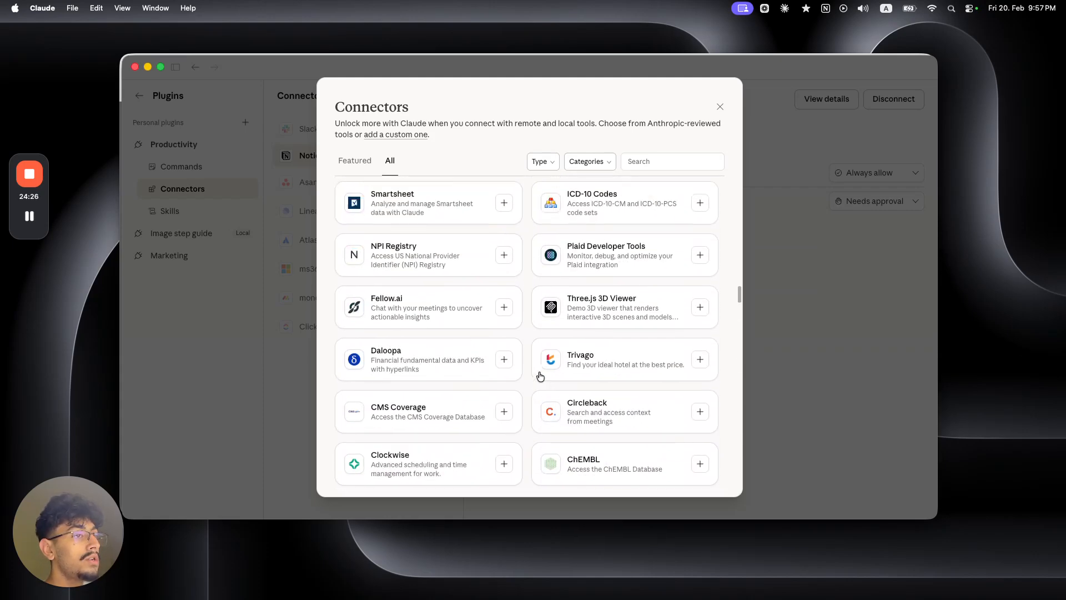
scroll(539, 376, up, 15)
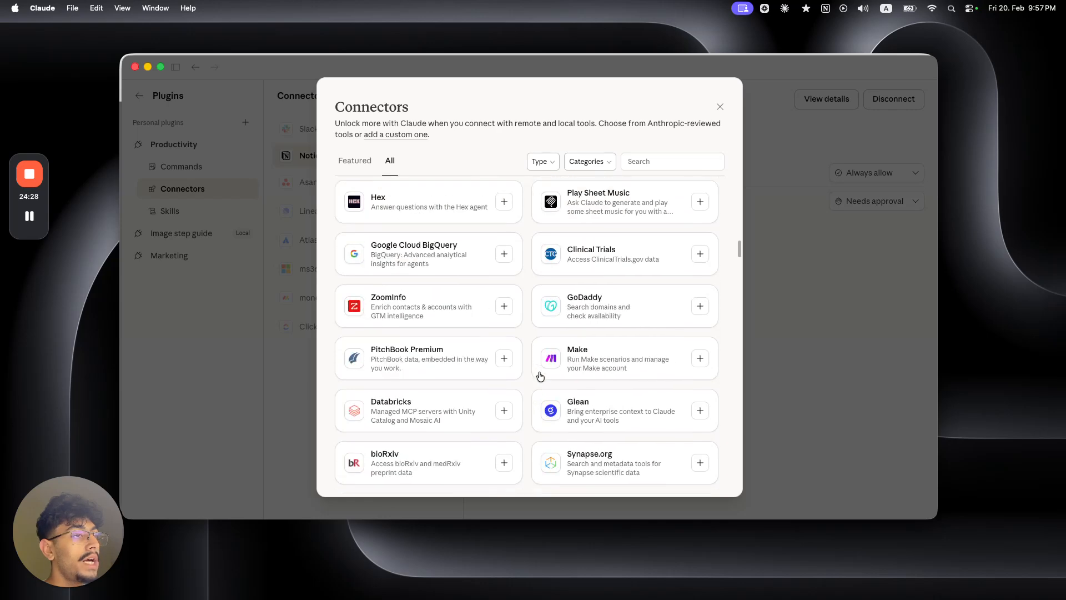
scroll(540, 376, up, 5)
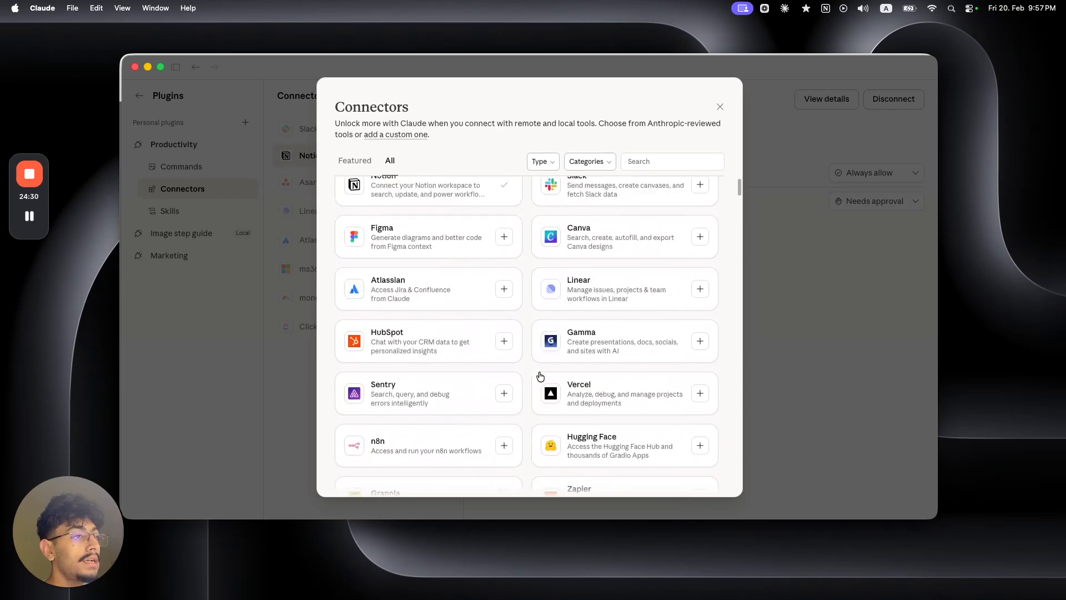
Read the n8n connector's description and tools, return to the directory, and close it.
scroll(499, 372, down, 3)
click(402, 370)
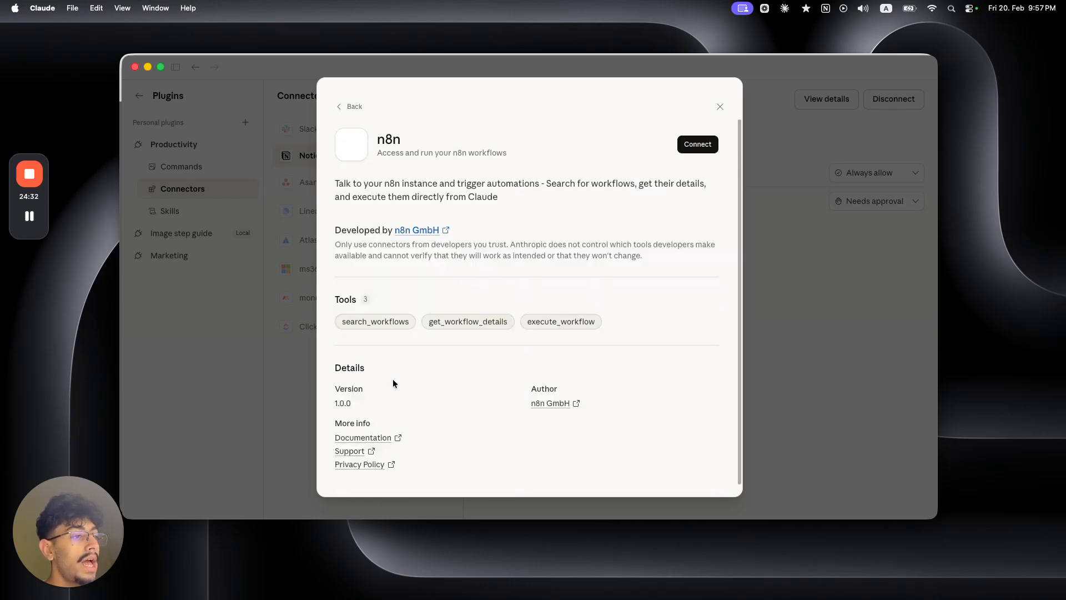
drag(328, 186, 551, 219)
click(551, 222)
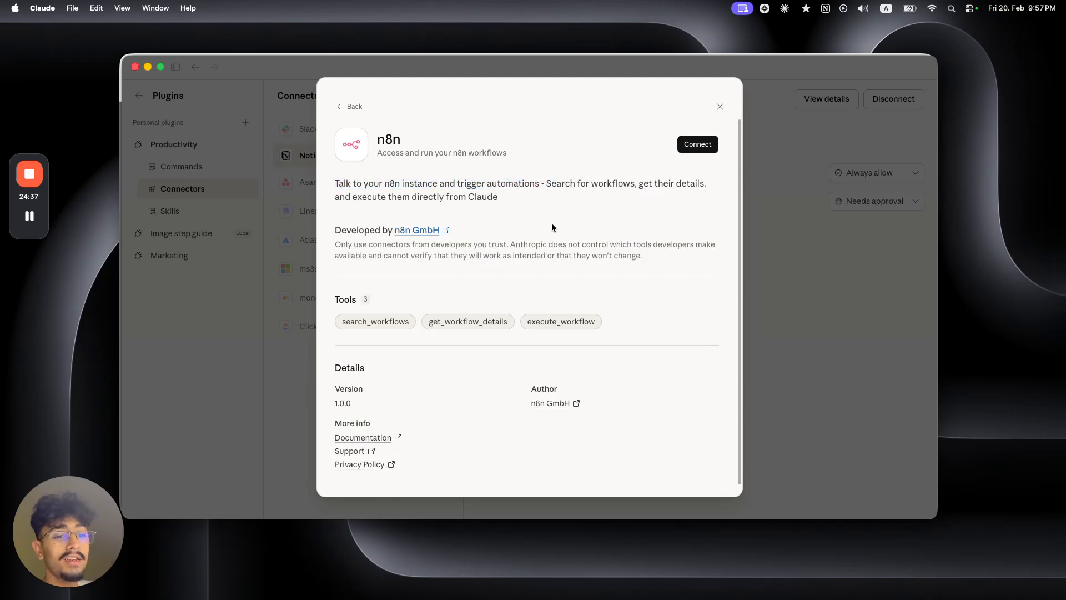
click(355, 107)
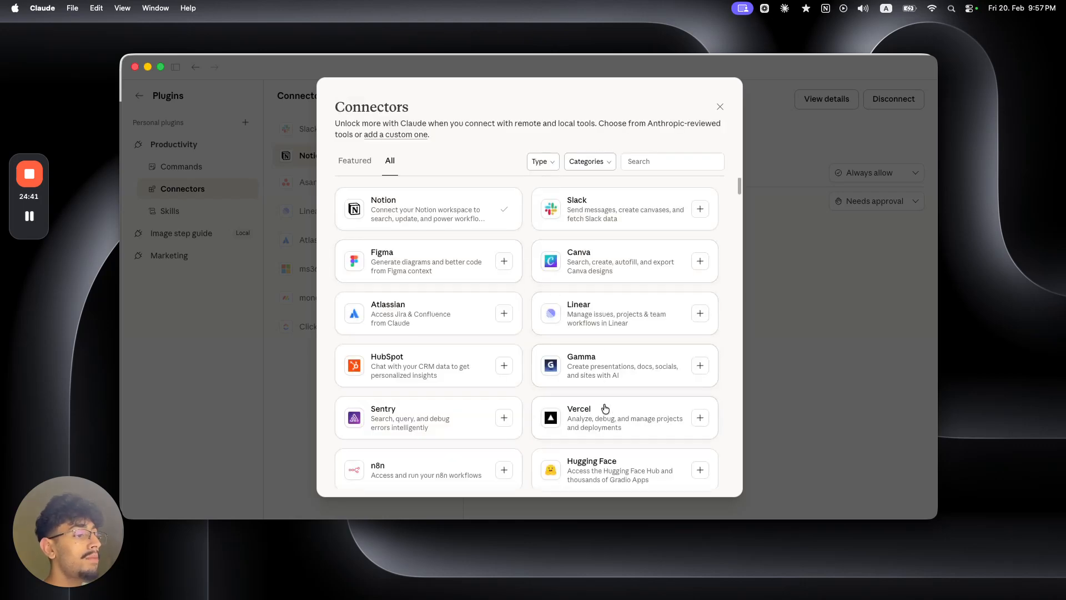
scroll(602, 469, down, 3)
scroll(597, 466, up, 3)
click(719, 107)
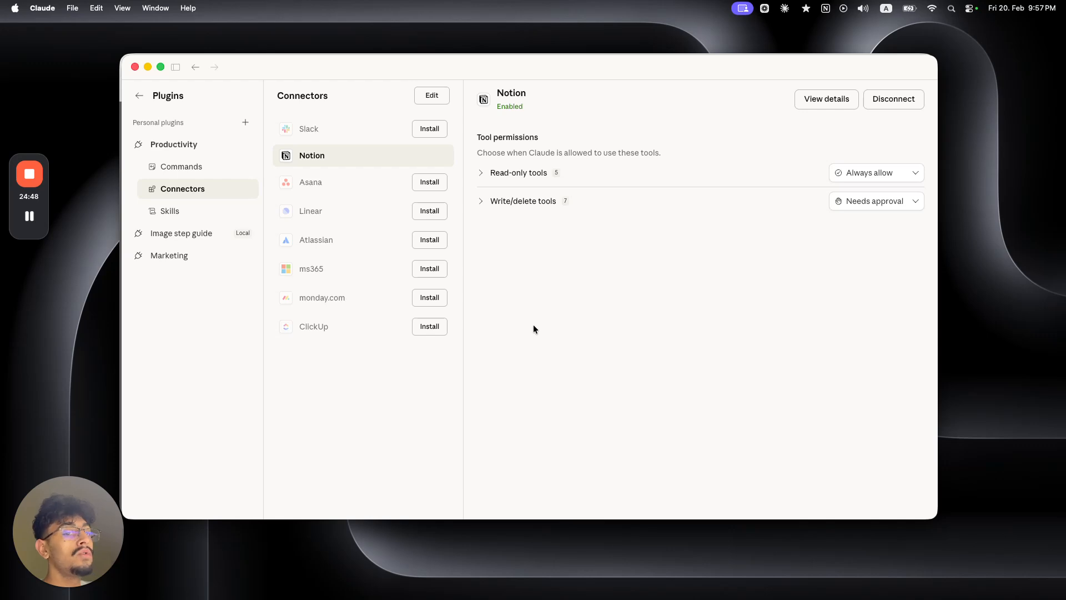
Leave the plugin settings, switch to the How to Use Claude Cowork PDF in Preview, and extend its window downward.
click(139, 96)
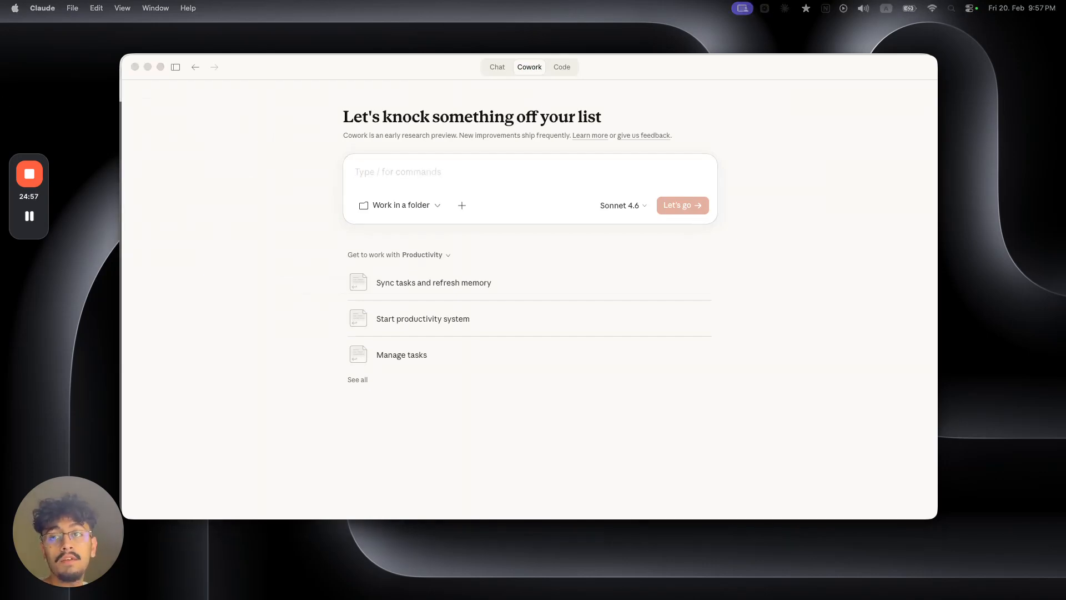
drag(1, 160, 471, 76)
click(501, 74)
click(500, 74)
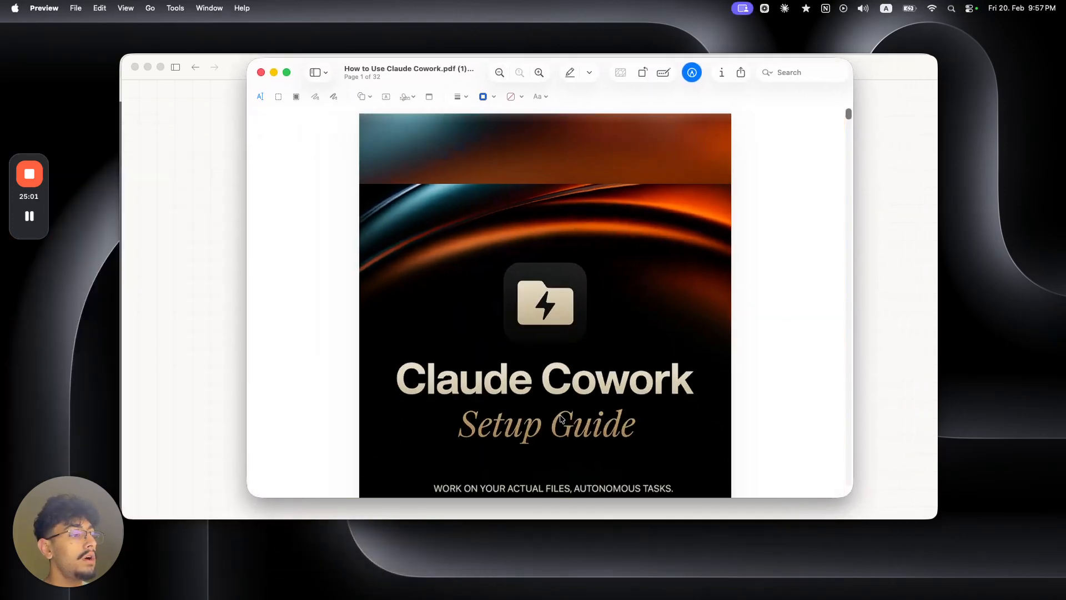
double_click(564, 497)
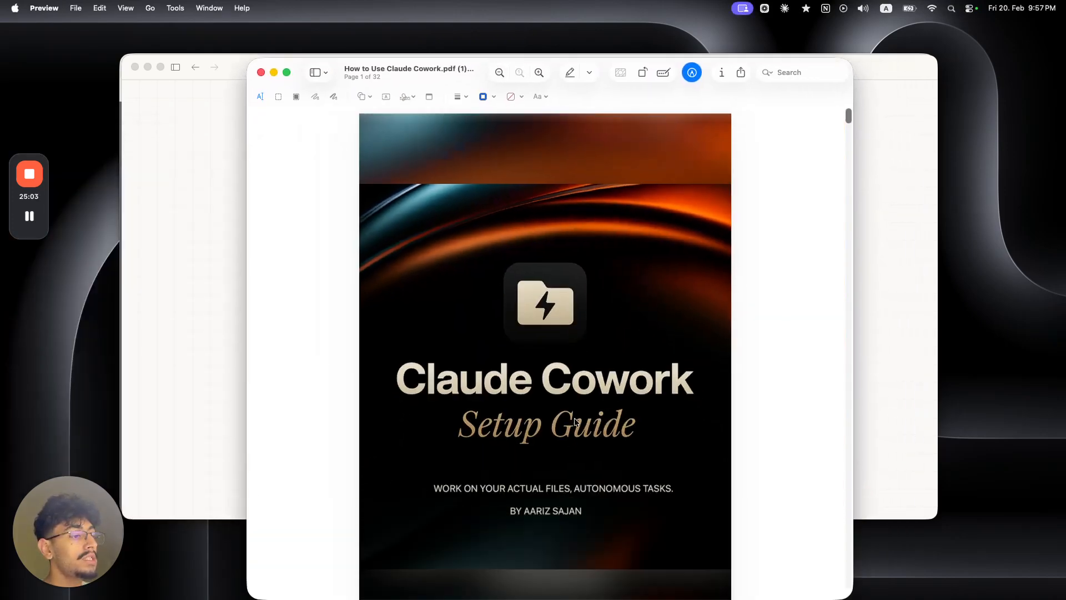
Skim the setup guide's cover and the opening page on how to use Claude Cowork.
scroll(576, 422, down, 2)
scroll(577, 422, down, 5)
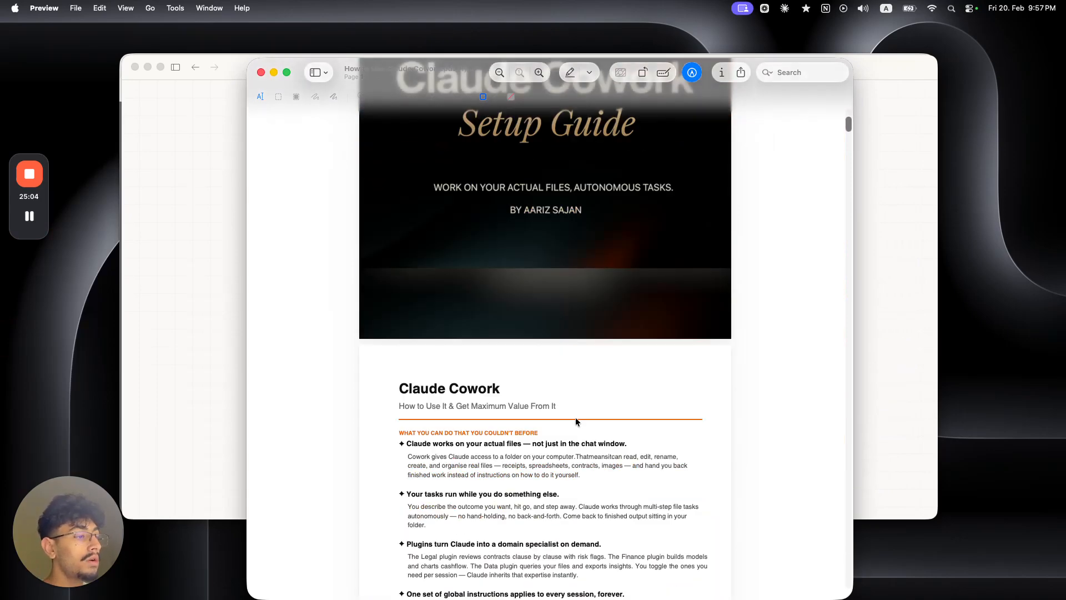
scroll(578, 421, up, 5)
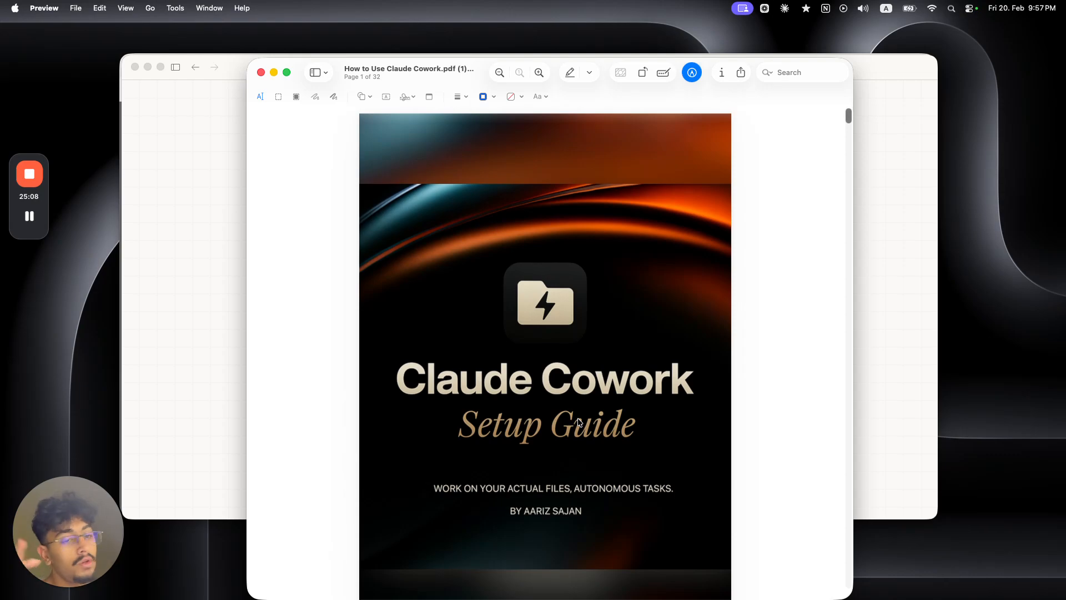
scroll(578, 422, down, 5)
Switch back to Claude and bring its Cowork home screen in front of the PDF guide.
drag(845, 128, 814, 107)
click(873, 157)
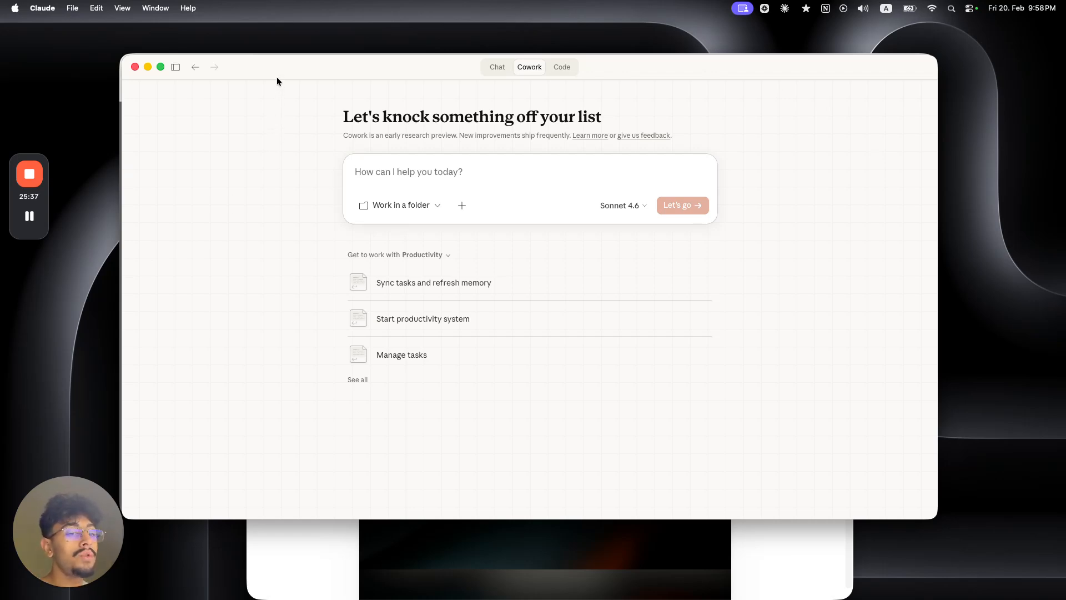
click(28, 221)
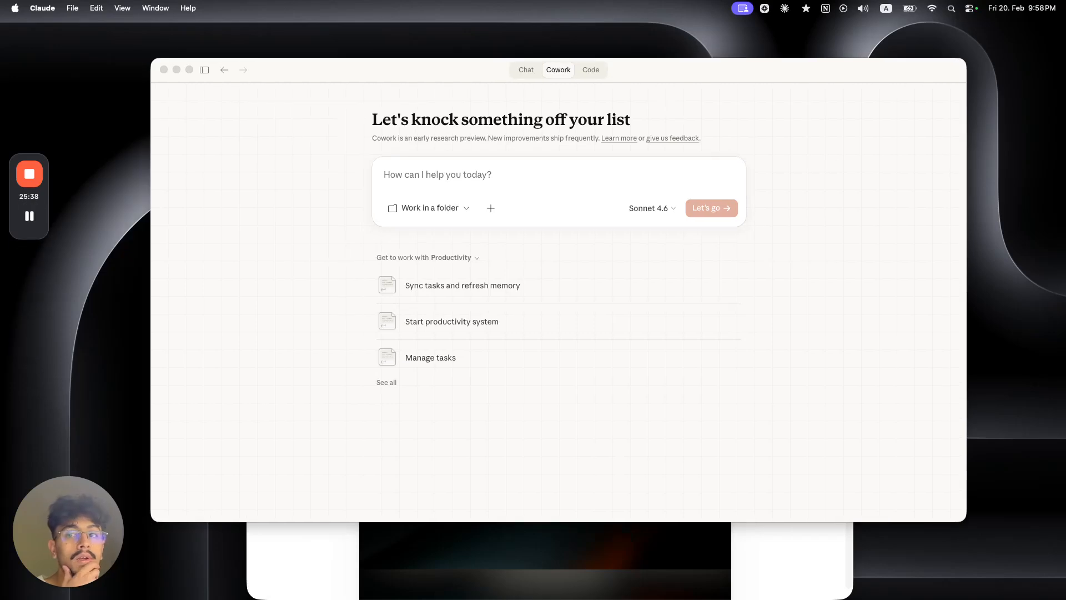